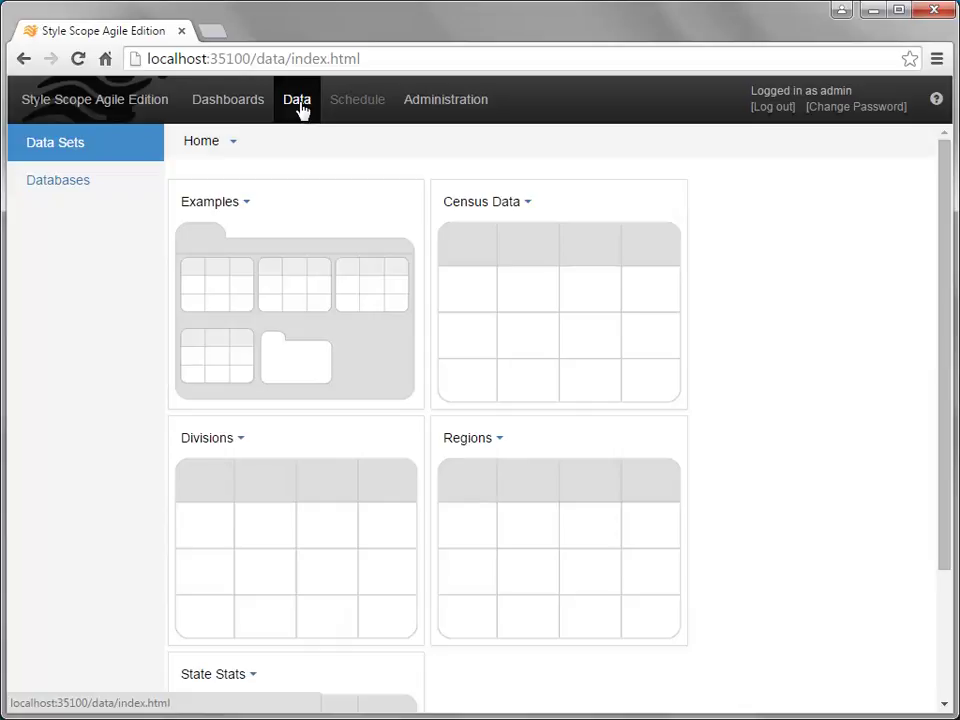
Step: Open the Sales Explore data set from the Orders Examples folder inside Examples
click(302, 320)
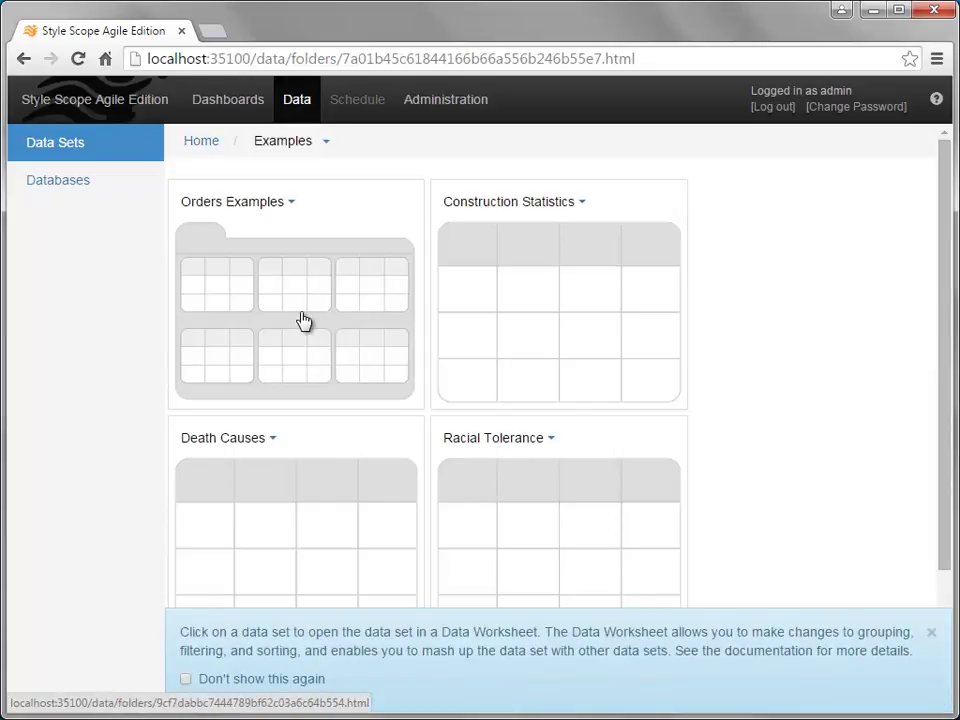
click(302, 320)
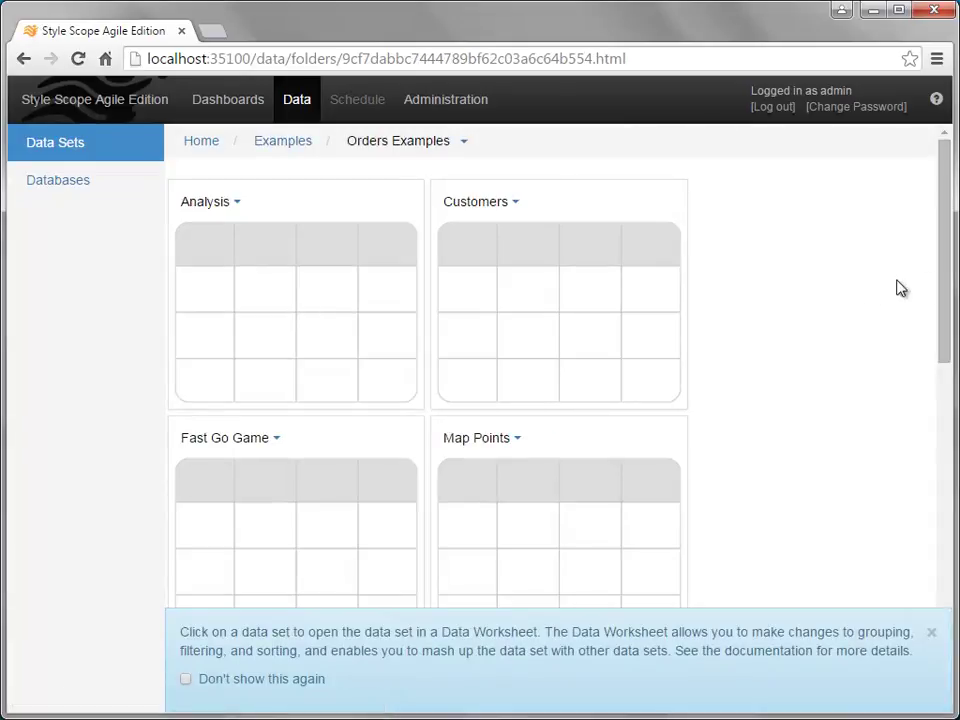
drag(944, 282, 945, 530)
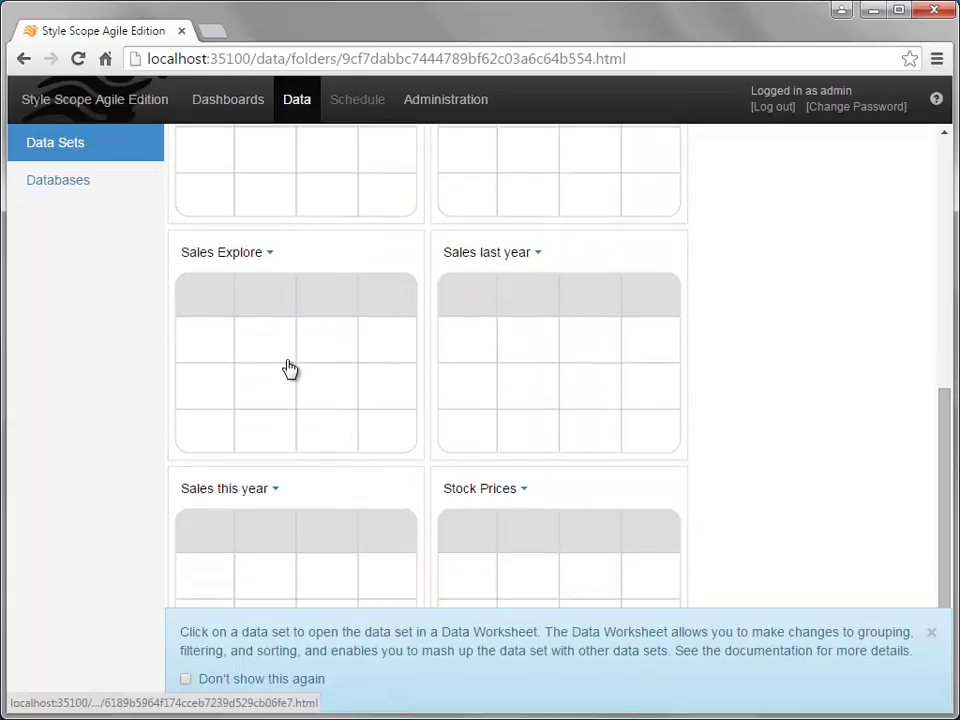
click(308, 378)
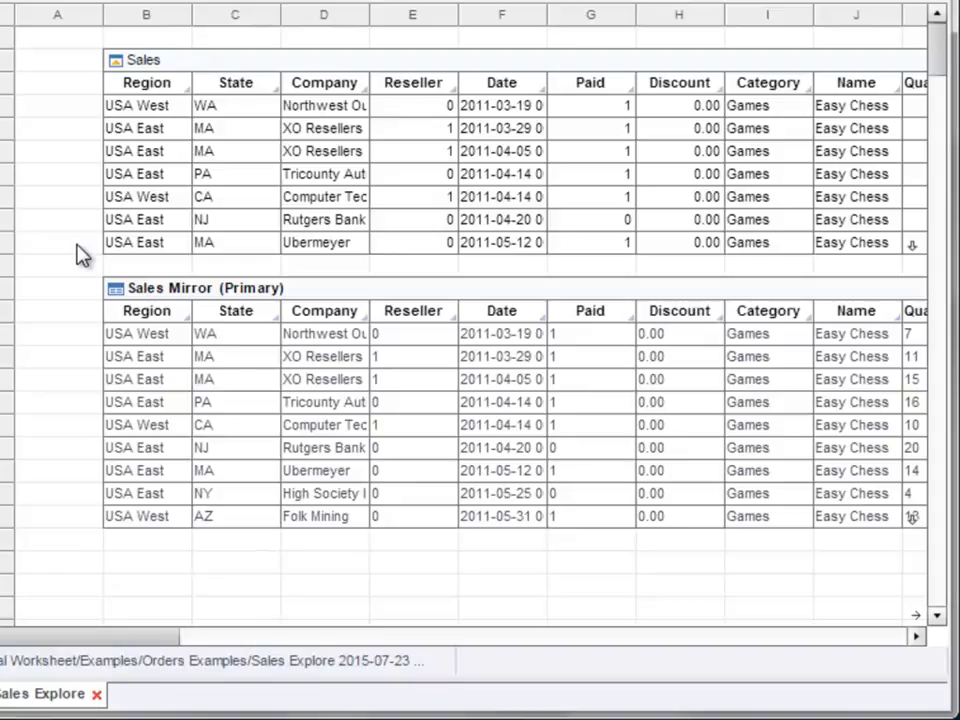
Step: Create a new expression column named ThirtyDaysPrior in the Sales Mirror table
click(489, 302)
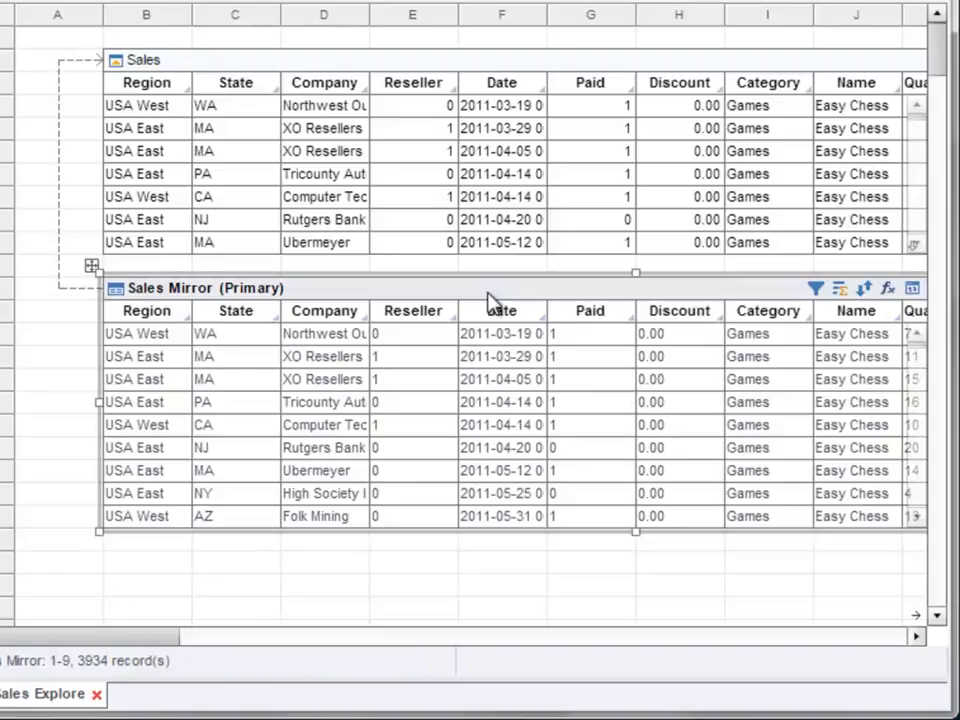
click(890, 290)
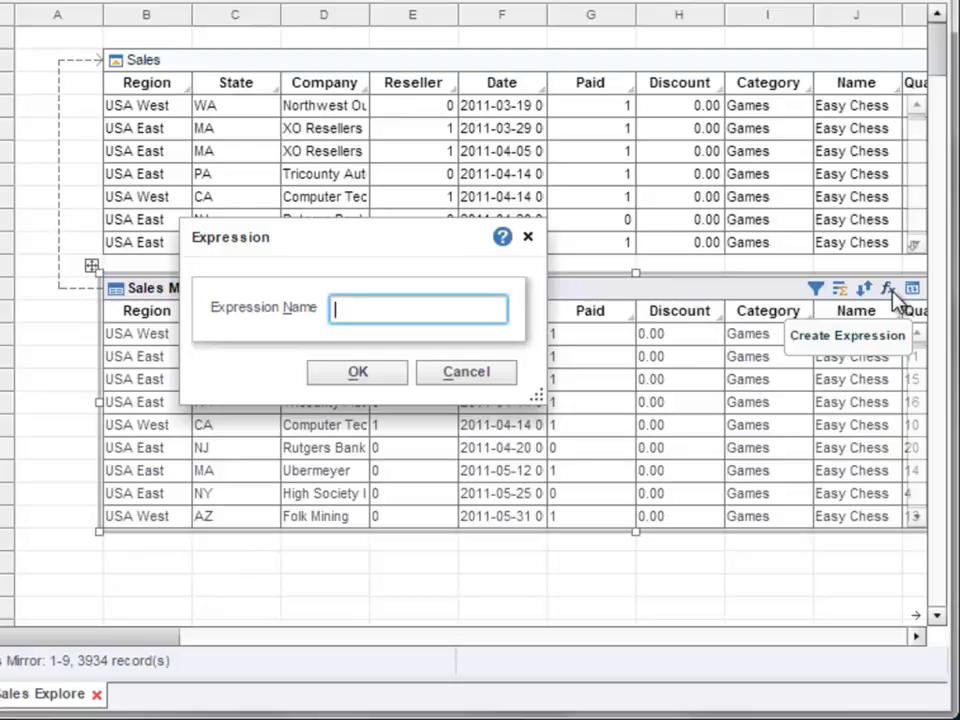
text(ThirtyD)
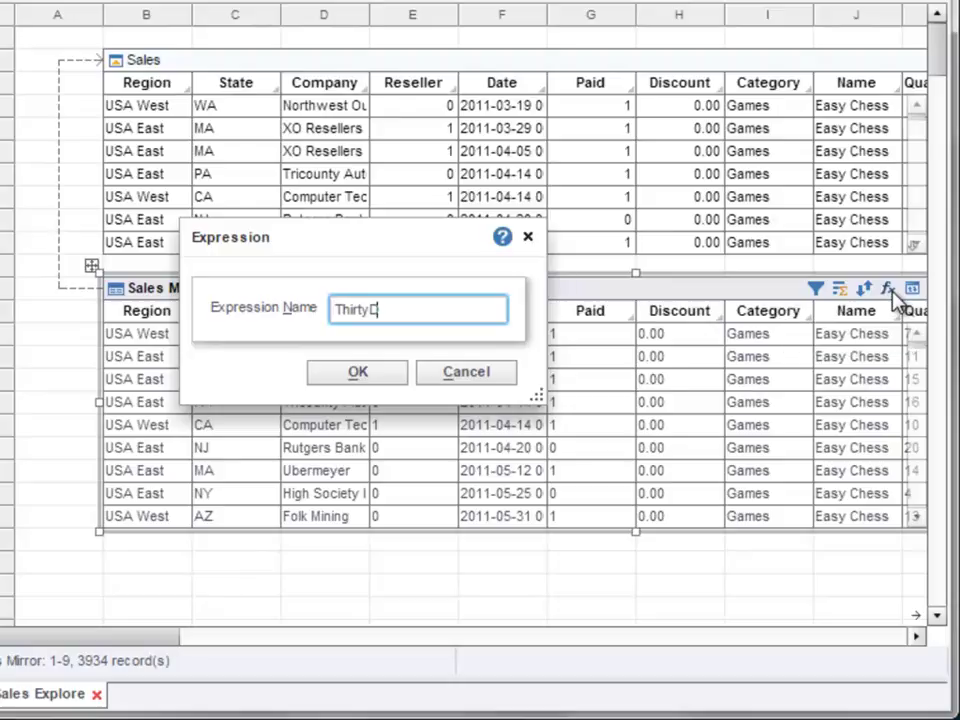
text(aysPrior)
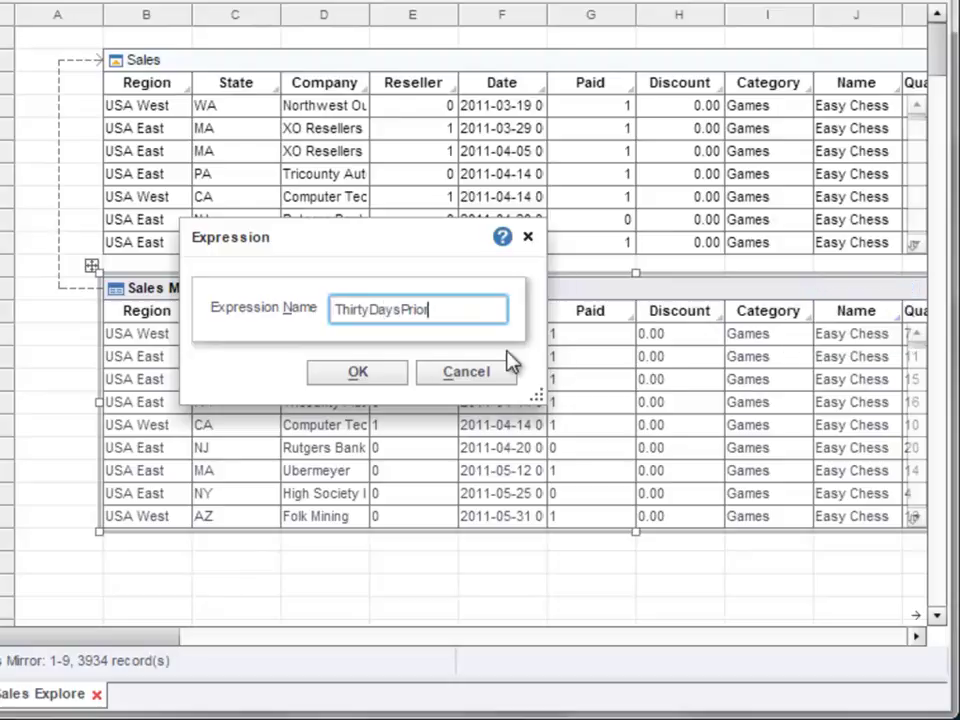
click(387, 376)
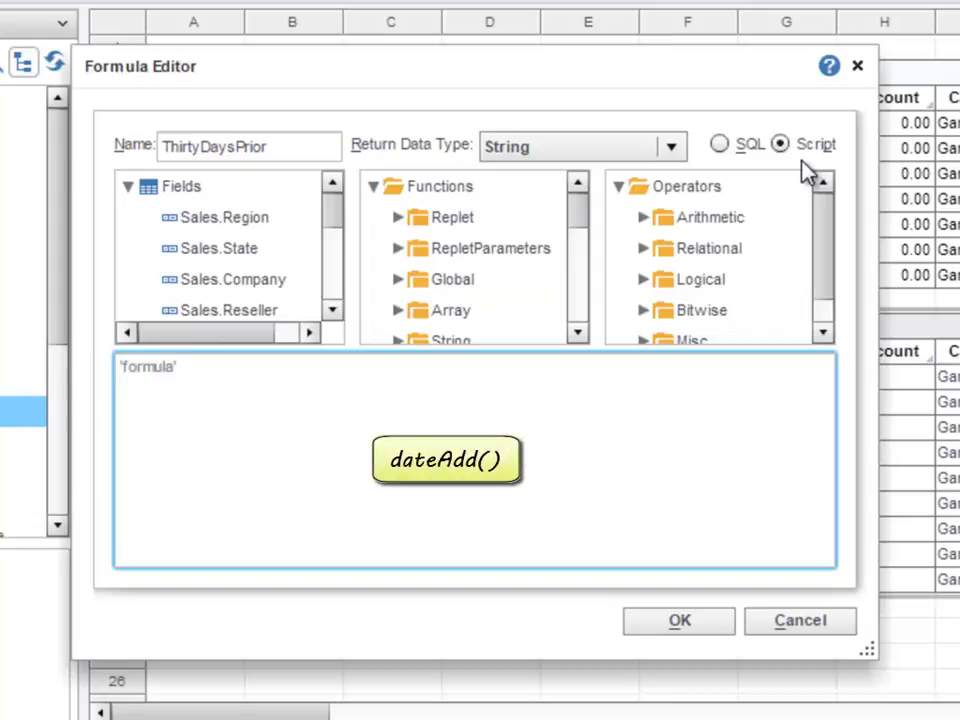
Step: Replace the placeholder formula with the dateAdd function from the Global functions
drag(577, 222, 579, 236)
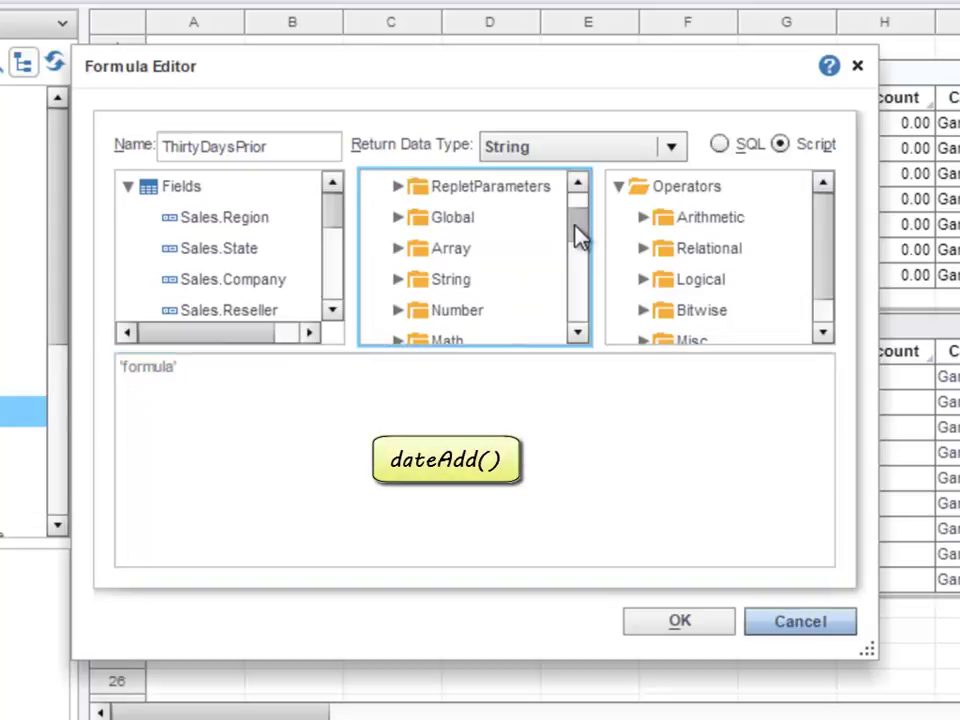
click(396, 219)
scroll(579, 214, down, 1)
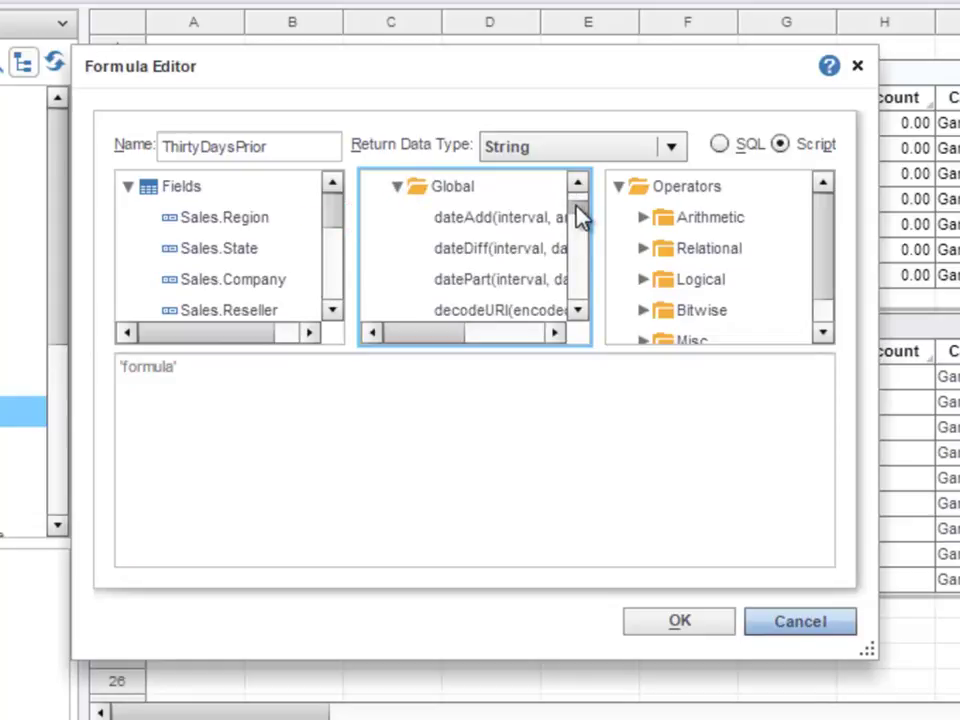
drag(456, 342, 475, 343)
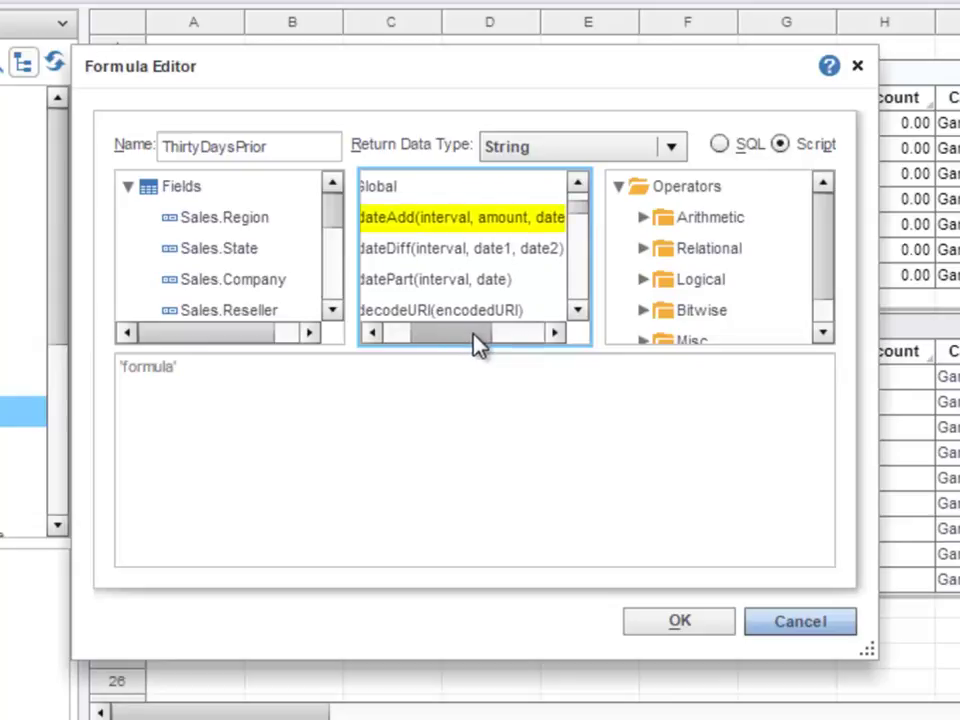
drag(478, 343, 487, 343)
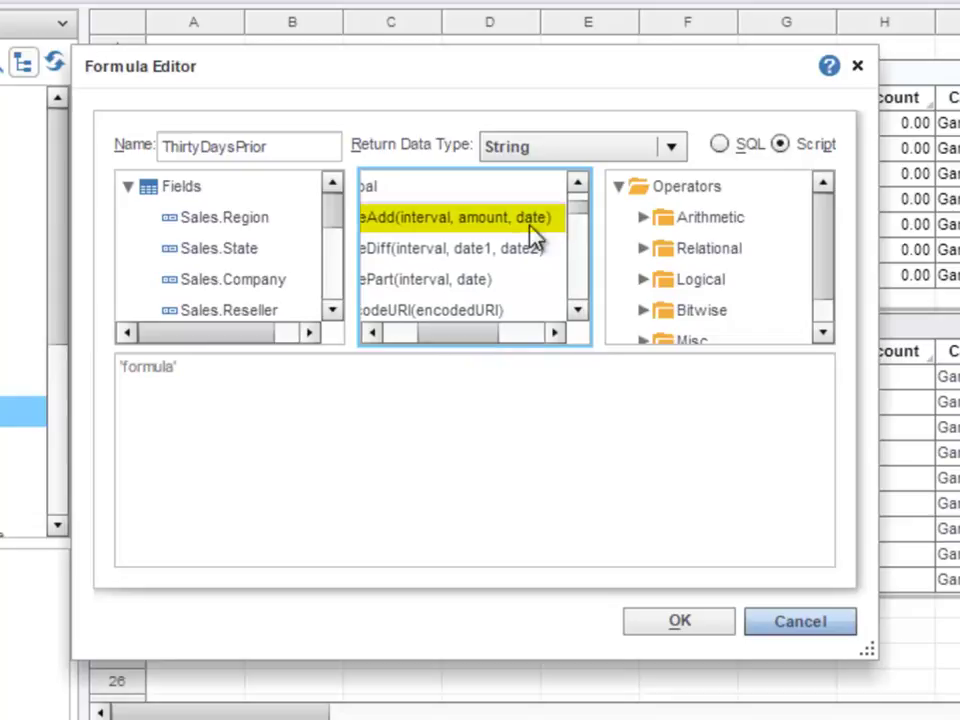
drag(480, 334, 469, 340)
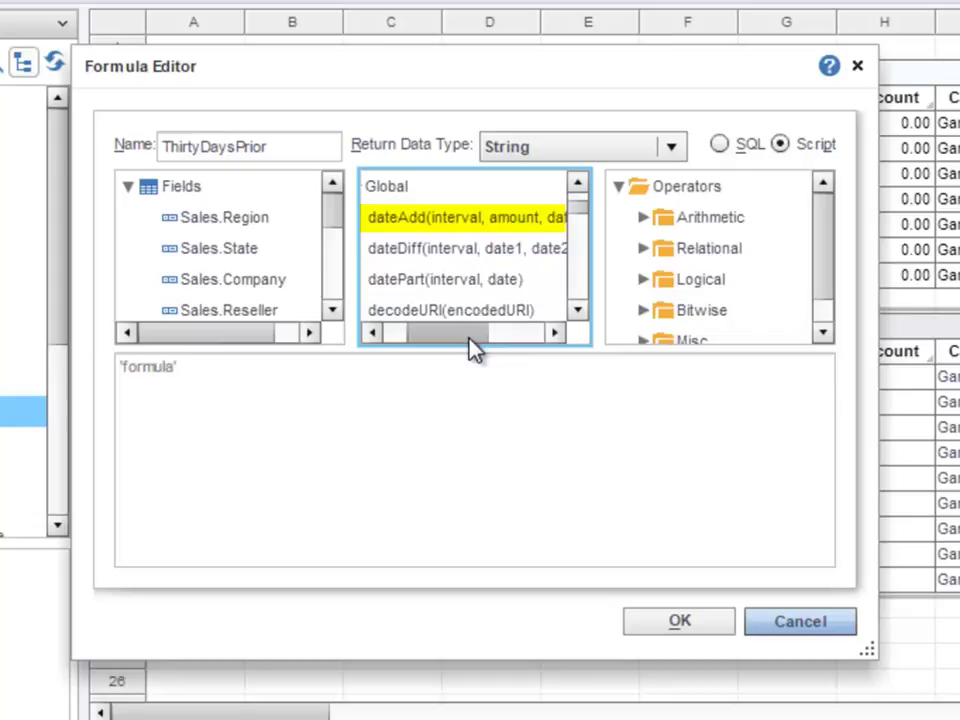
click(373, 369)
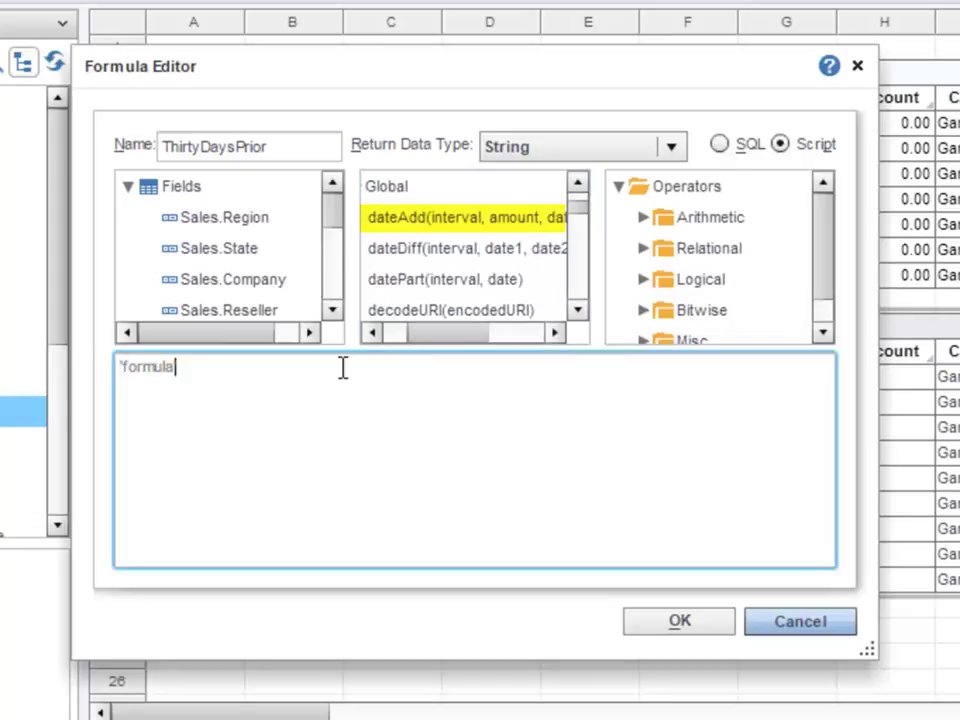
drag(219, 366, 94, 366)
key(BackSpace)
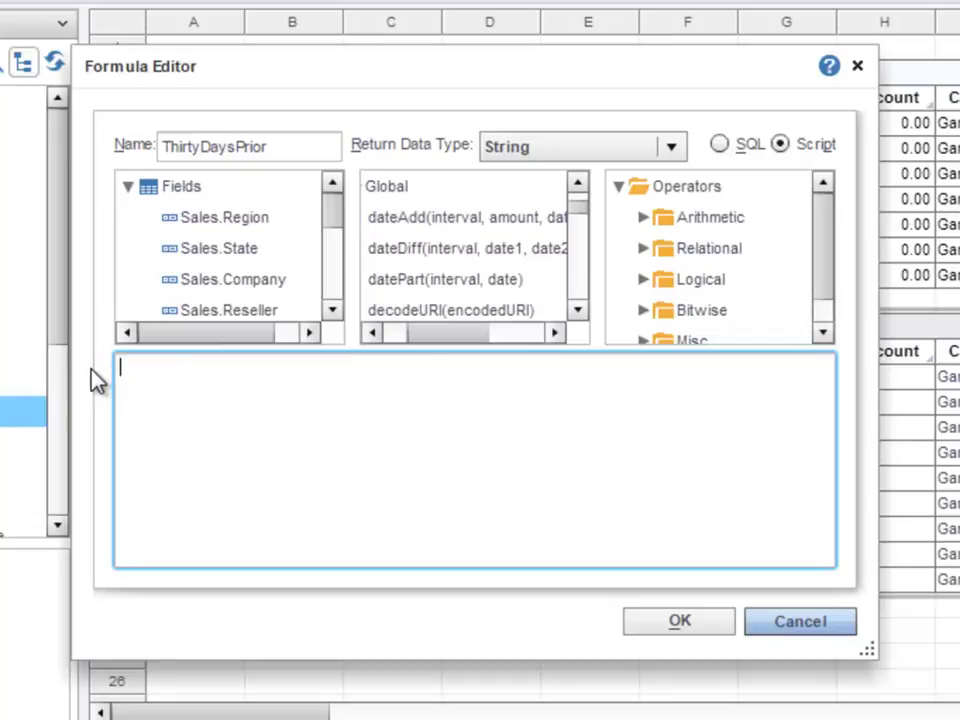
double_click(447, 224)
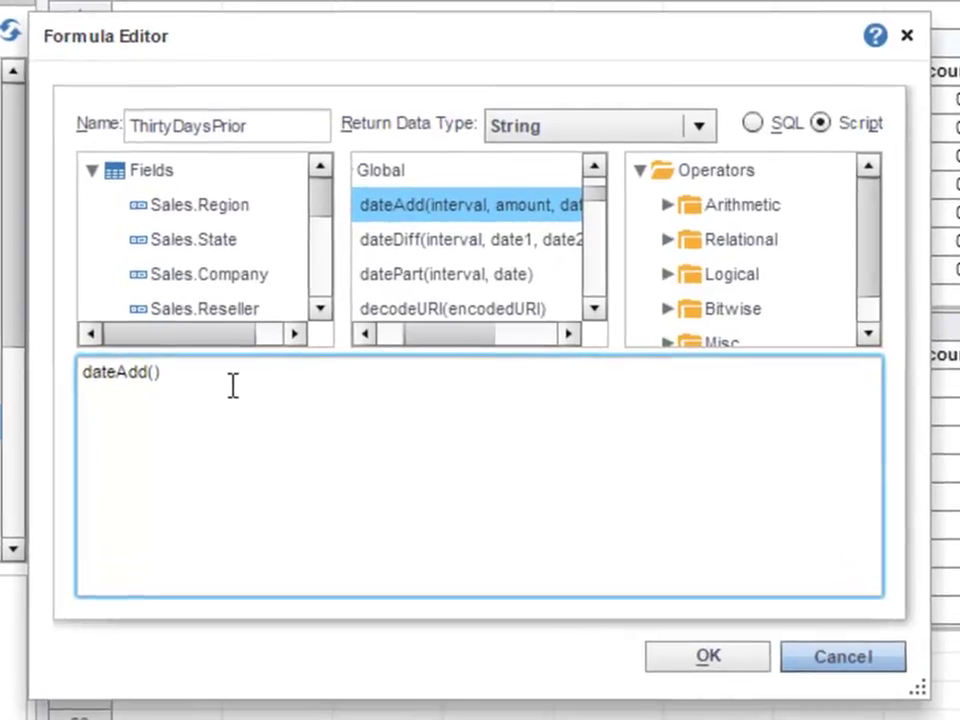
Step: Give dateAdd the interval 'd' and the amount -30, leaving the cursor at the date argument
text('d)
key(Escape)
text(')
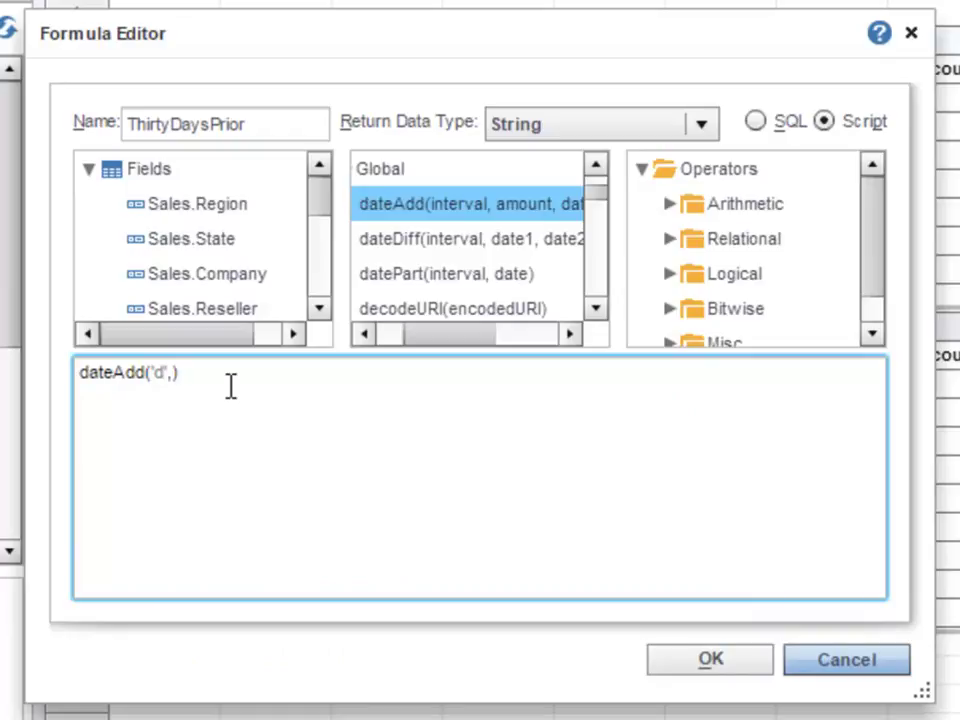
text(,-30,)
drag(439, 343, 448, 345)
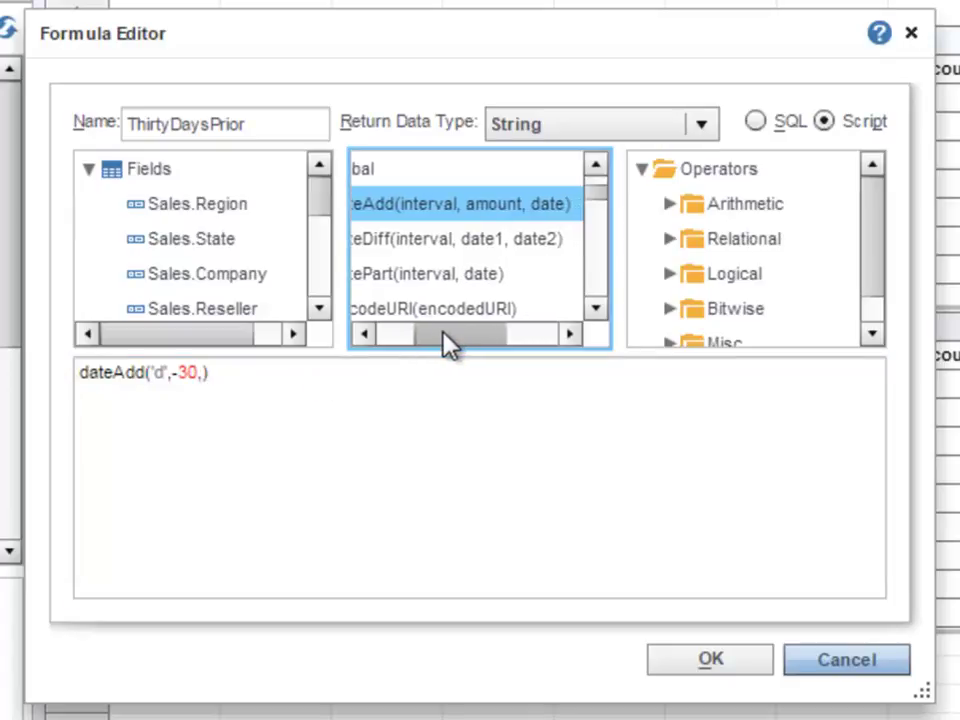
click(204, 372)
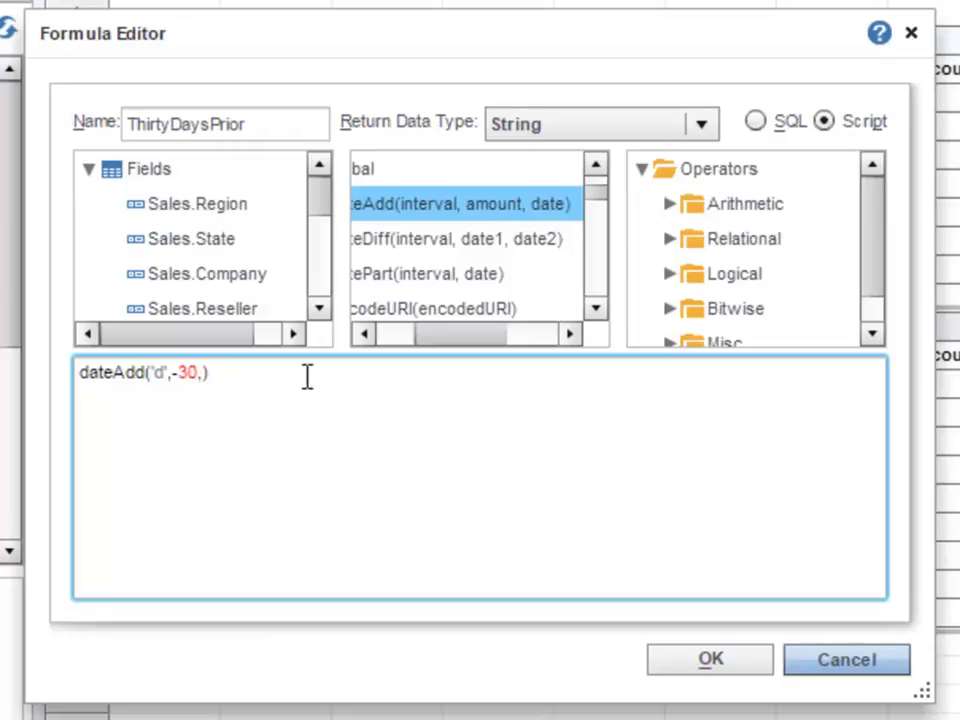
Step: Insert the Sales.Date field as the date argument of dateAdd and apply the formula
drag(321, 195, 317, 227)
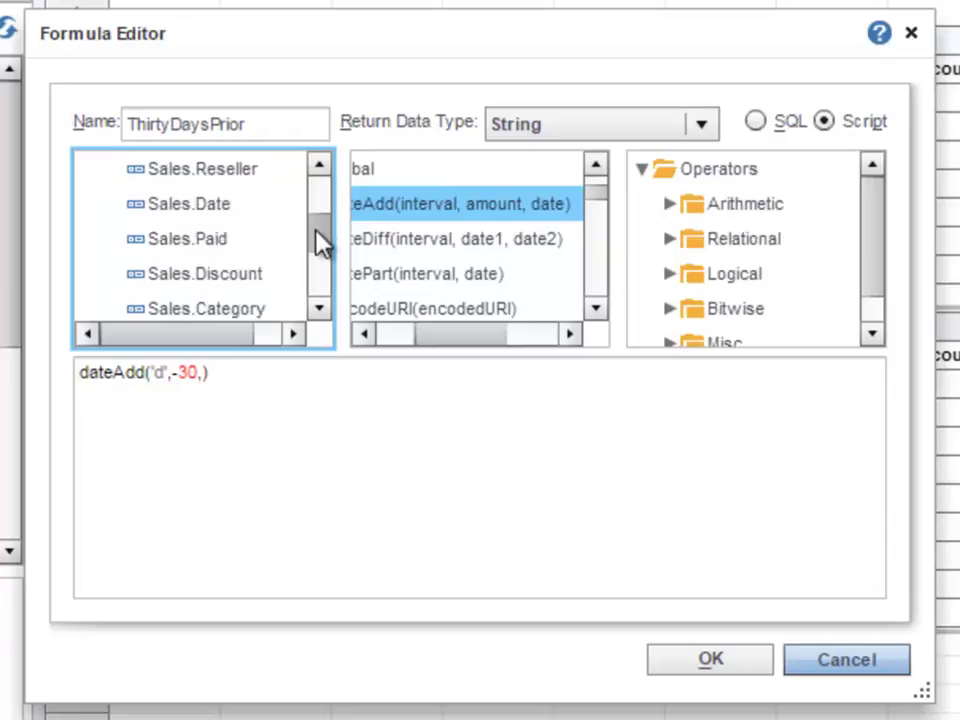
double_click(257, 210)
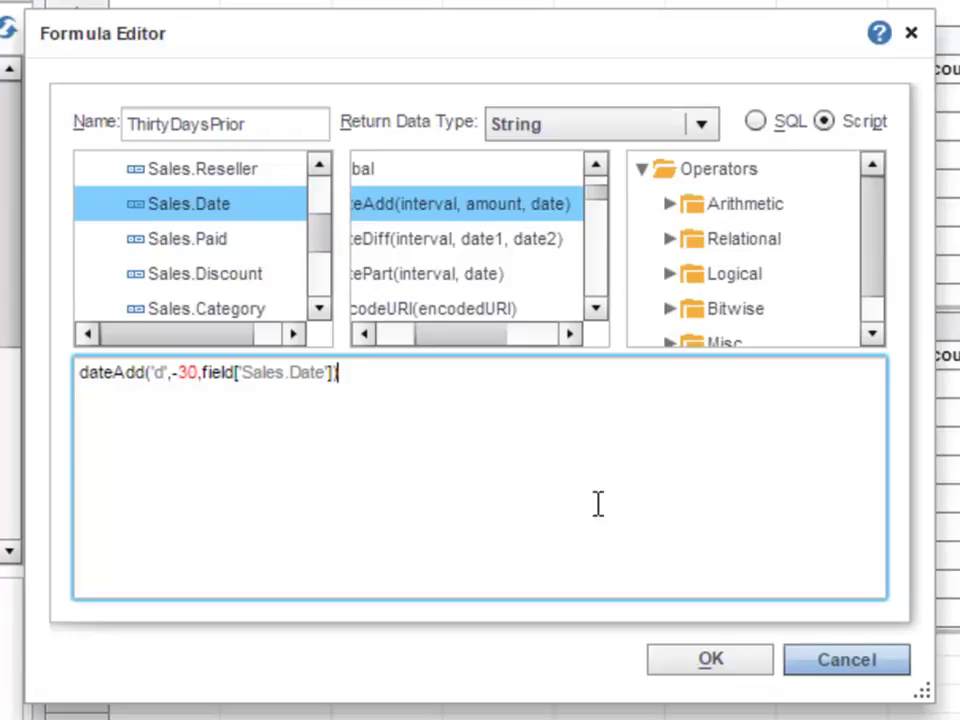
click(760, 662)
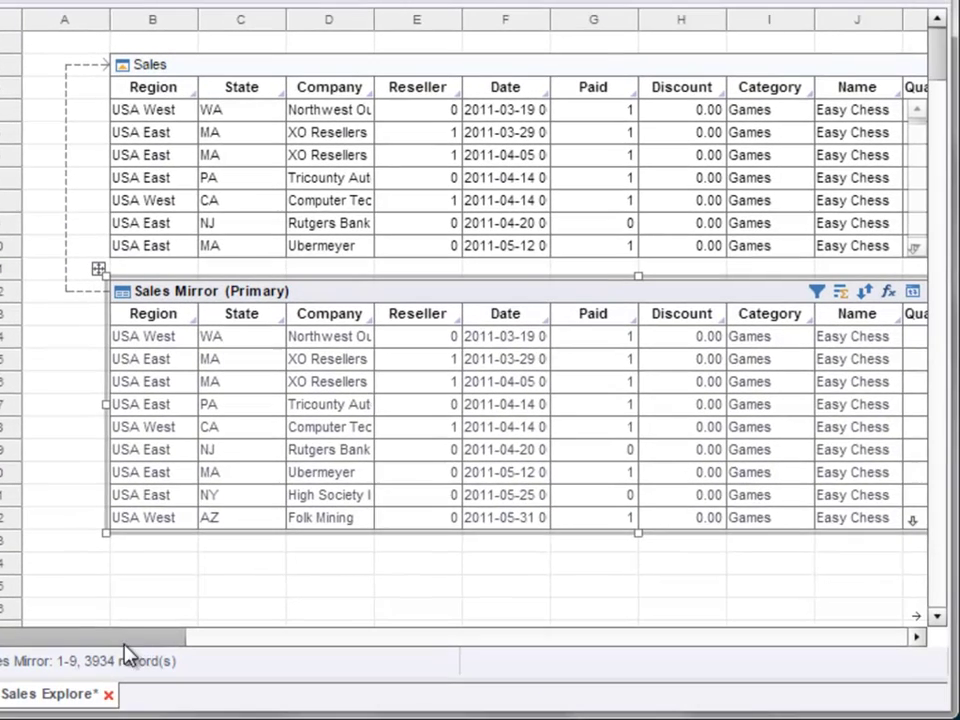
Step: Widen the Sales Mirror table by one grid column and stretch the ThirtyDaysPrior column across columns M and N
drag(107, 638, 186, 652)
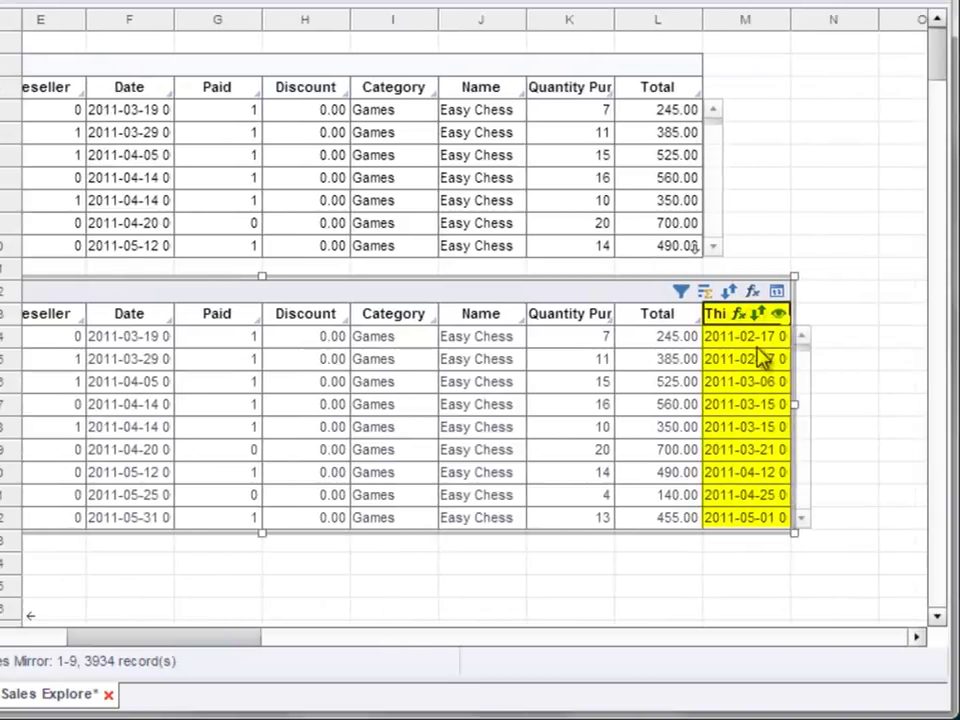
click(843, 380)
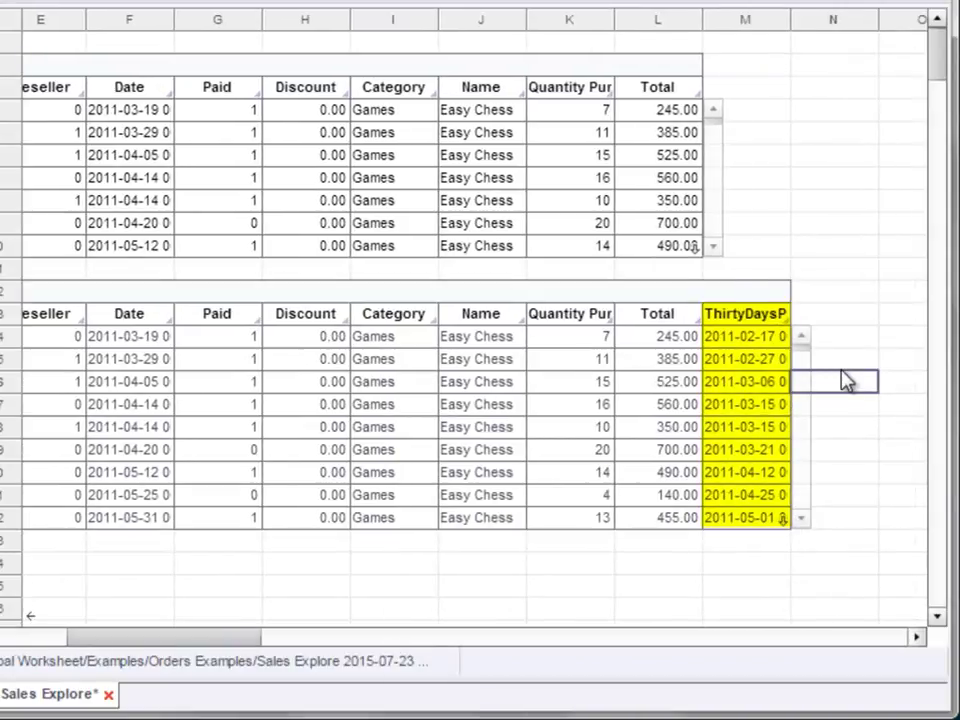
mouse_move(754, 375)
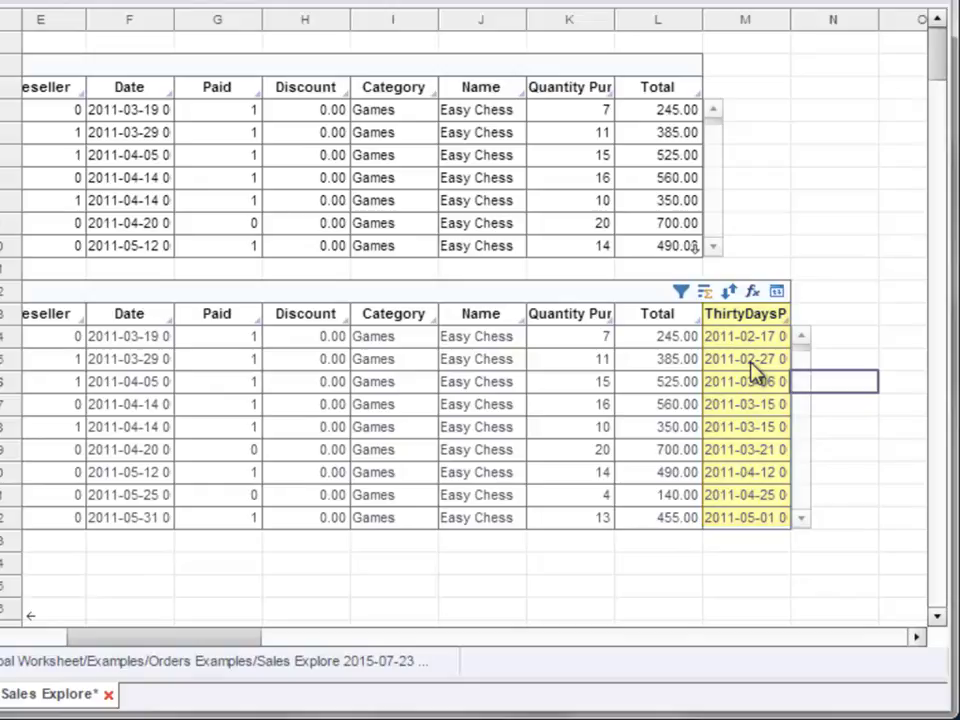
click(651, 298)
drag(797, 396, 874, 399)
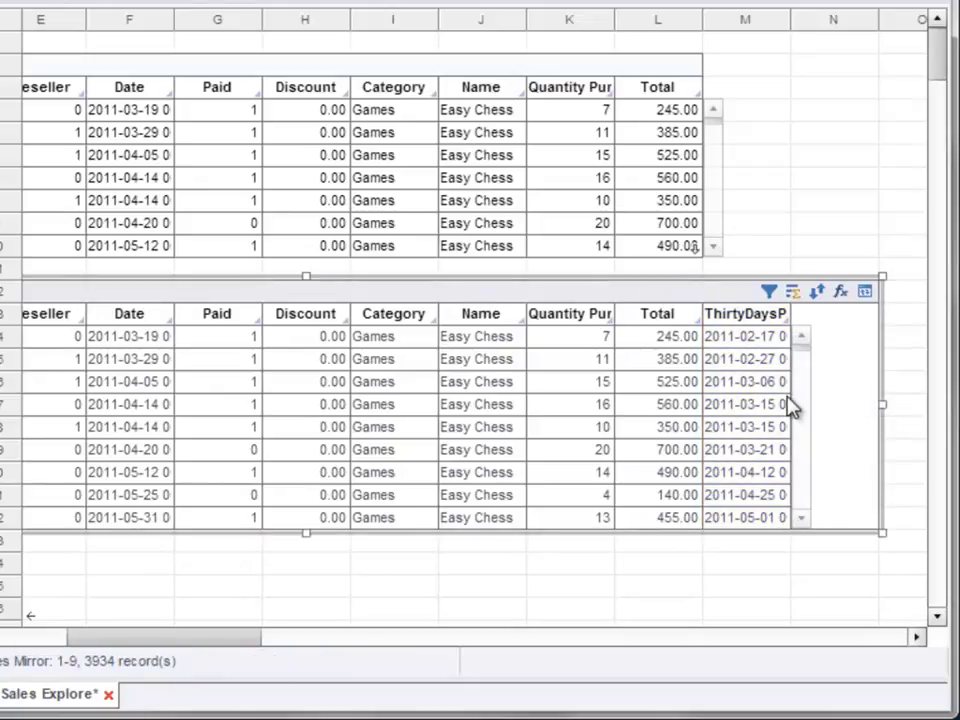
drag(792, 314, 878, 318)
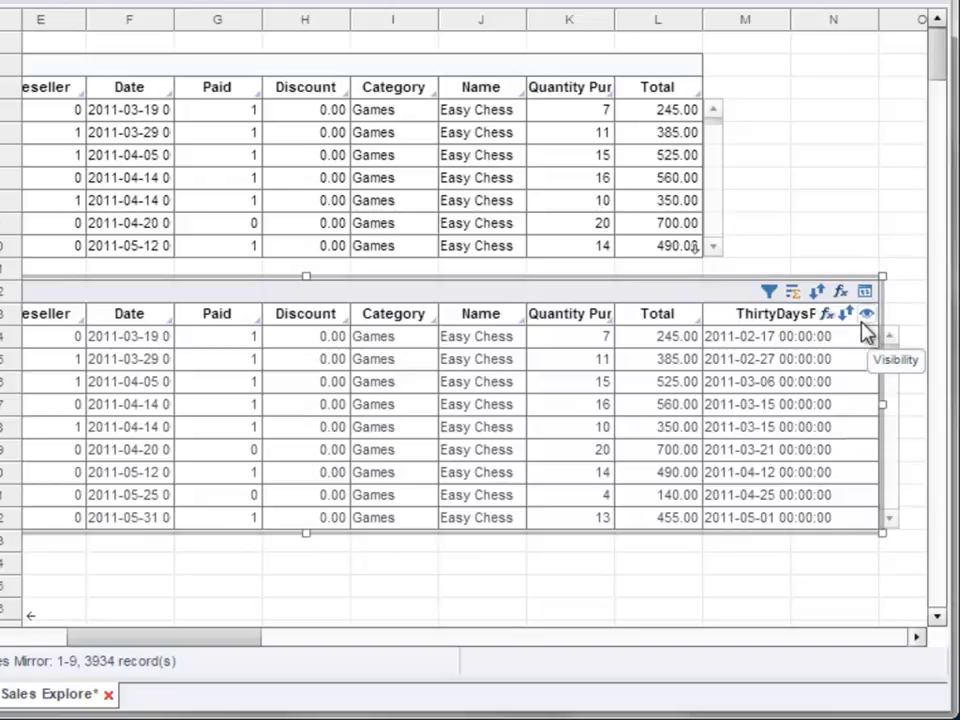
click(761, 583)
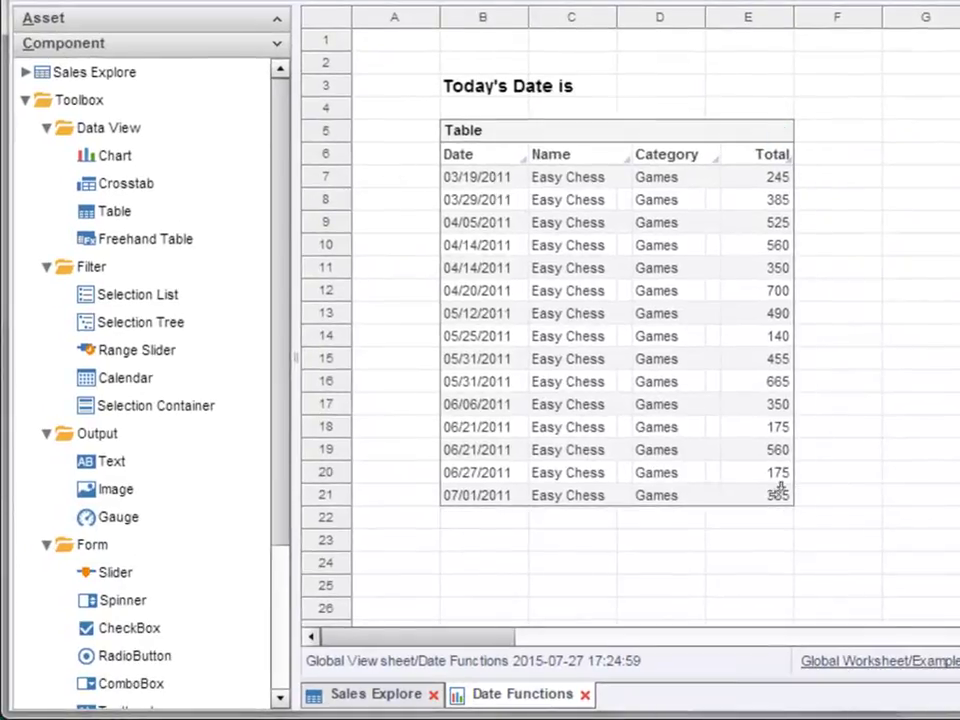
Step: Create a detail calculated field named Return Deadline on the Sales Mirror table
click(25, 73)
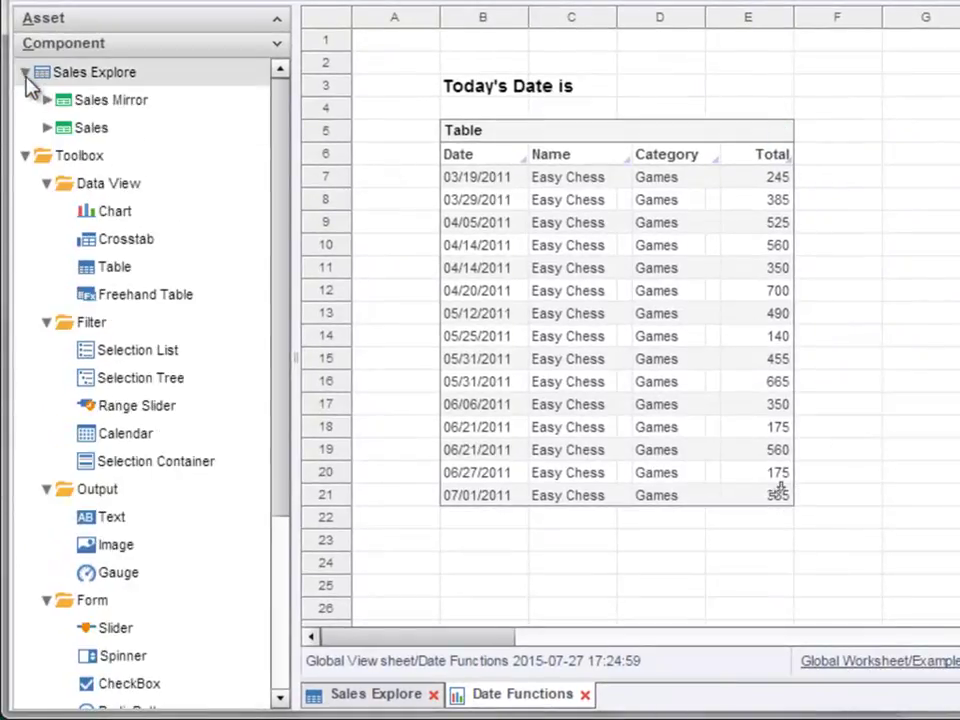
click(46, 101)
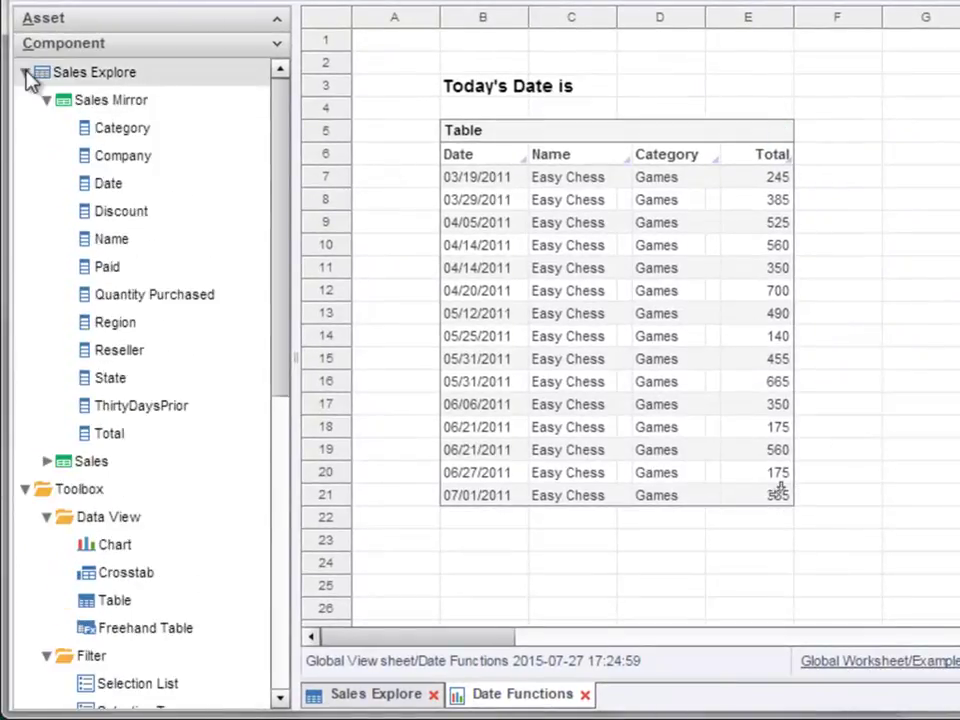
right_click(155, 110)
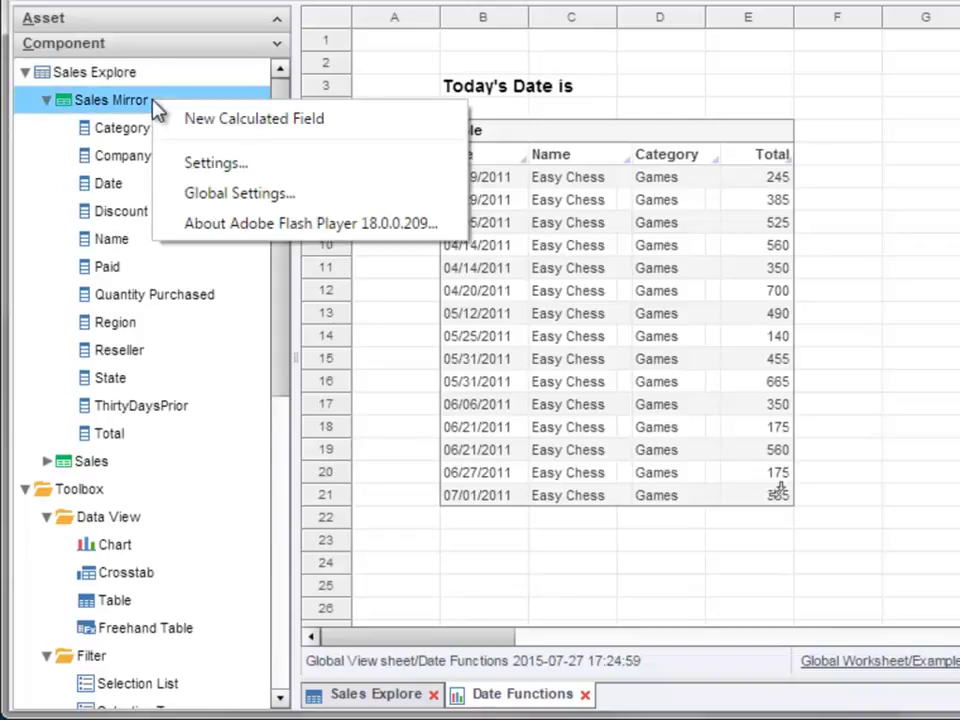
click(368, 126)
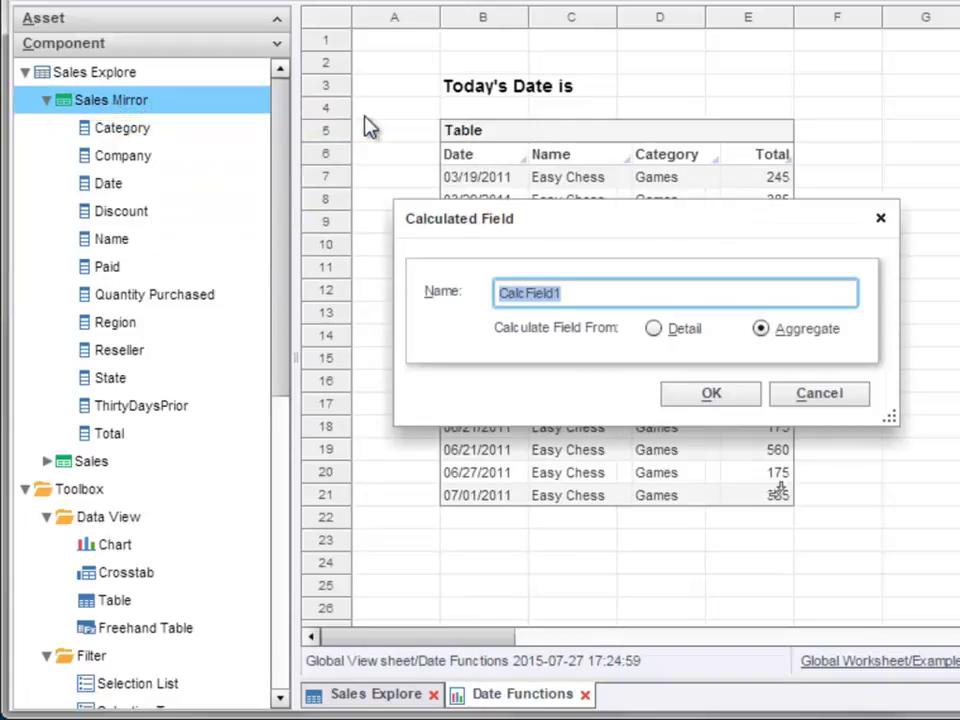
click(654, 329)
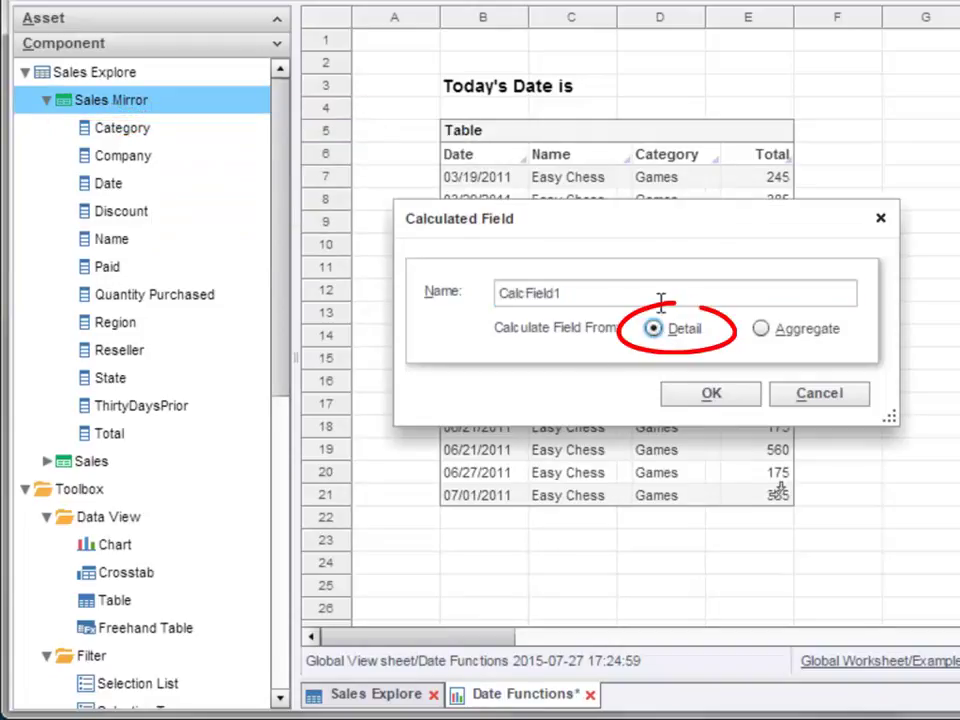
double_click(545, 295)
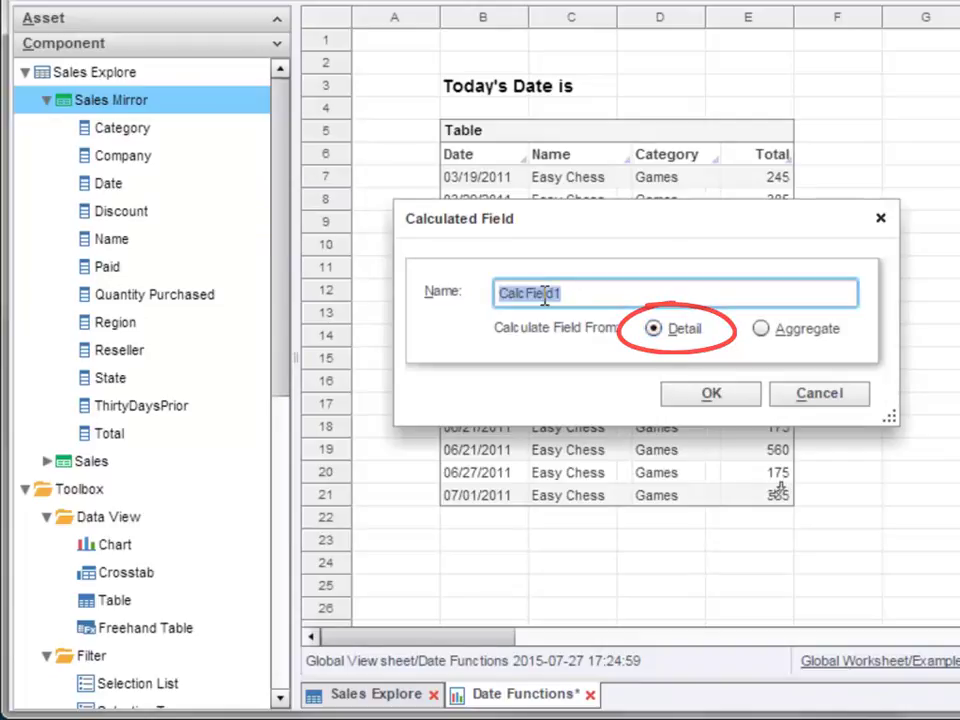
key(BackSpace)
text(Re)
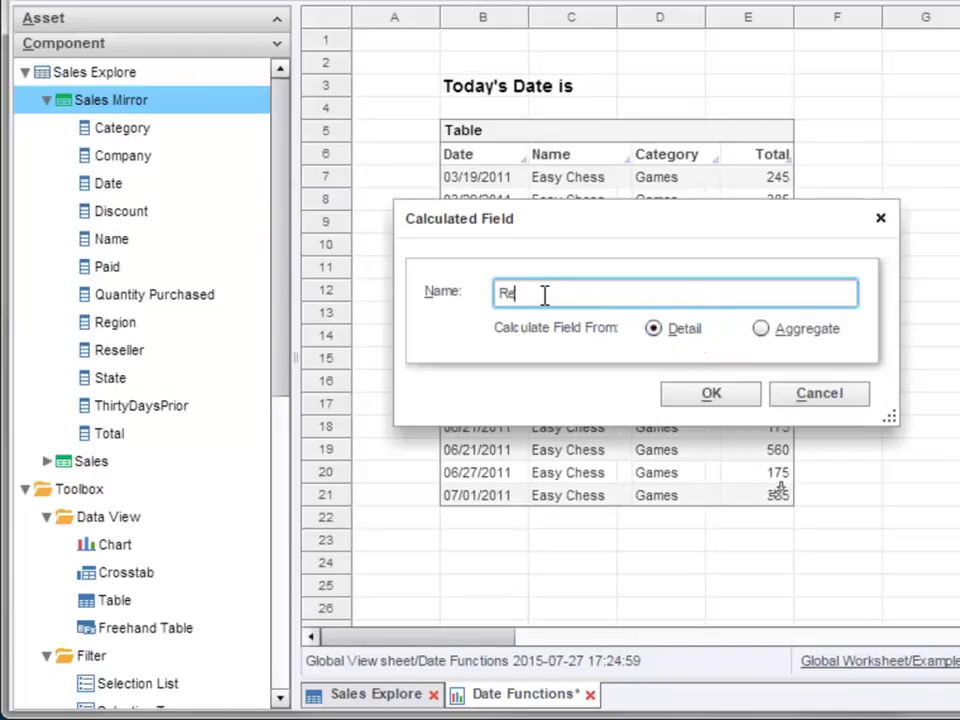
text(turn Deadline)
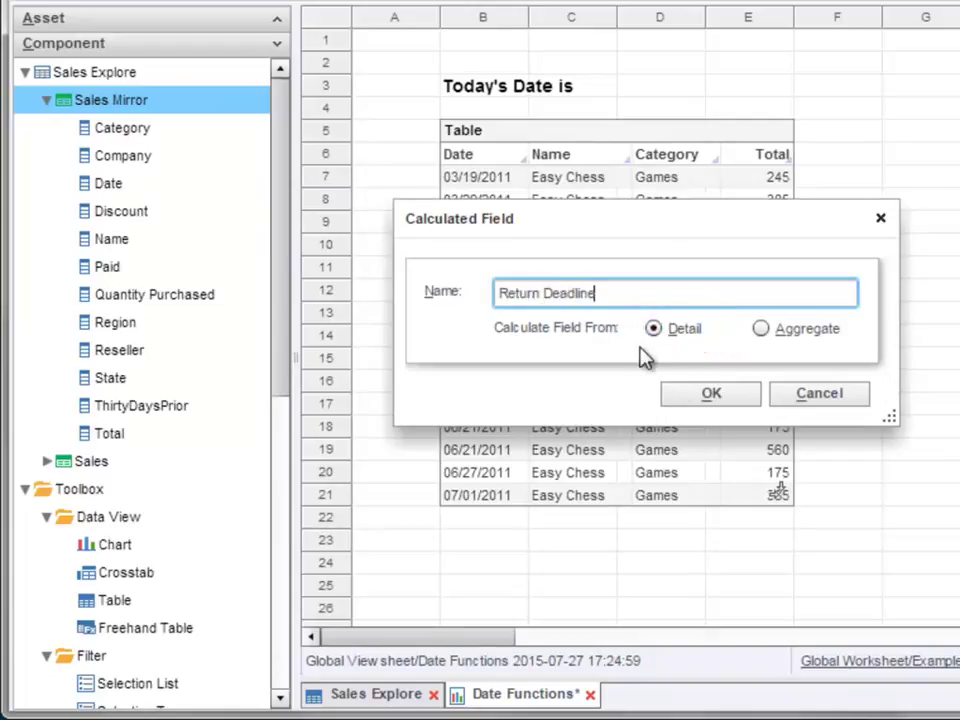
click(711, 391)
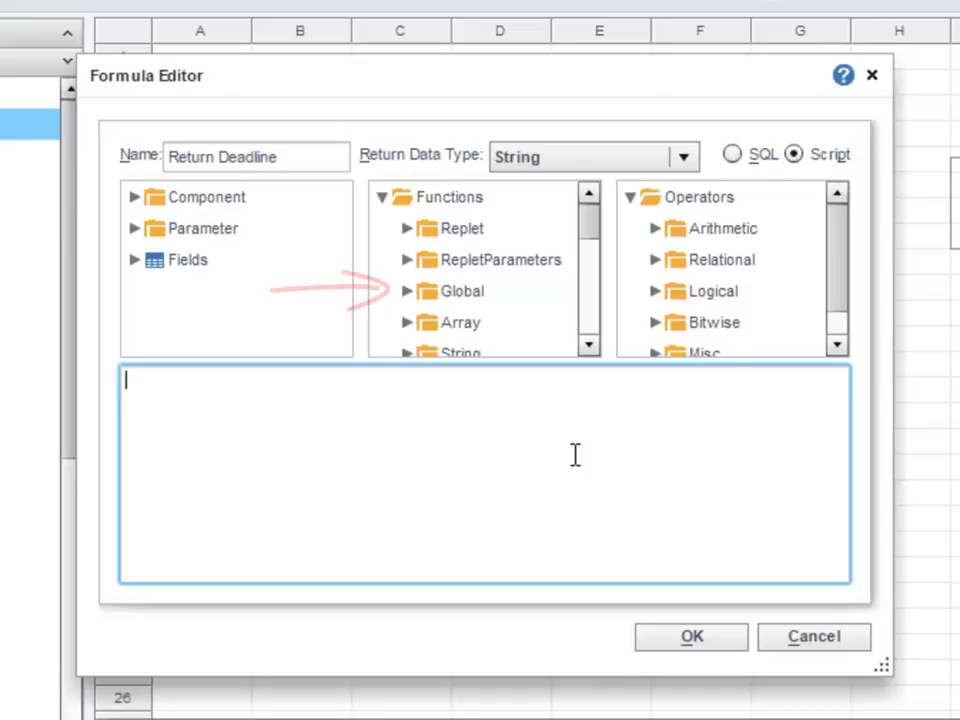
Step: Start the Return Deadline formula with dateAdd, giving it the interval 'd' and the amount 30
text(date)
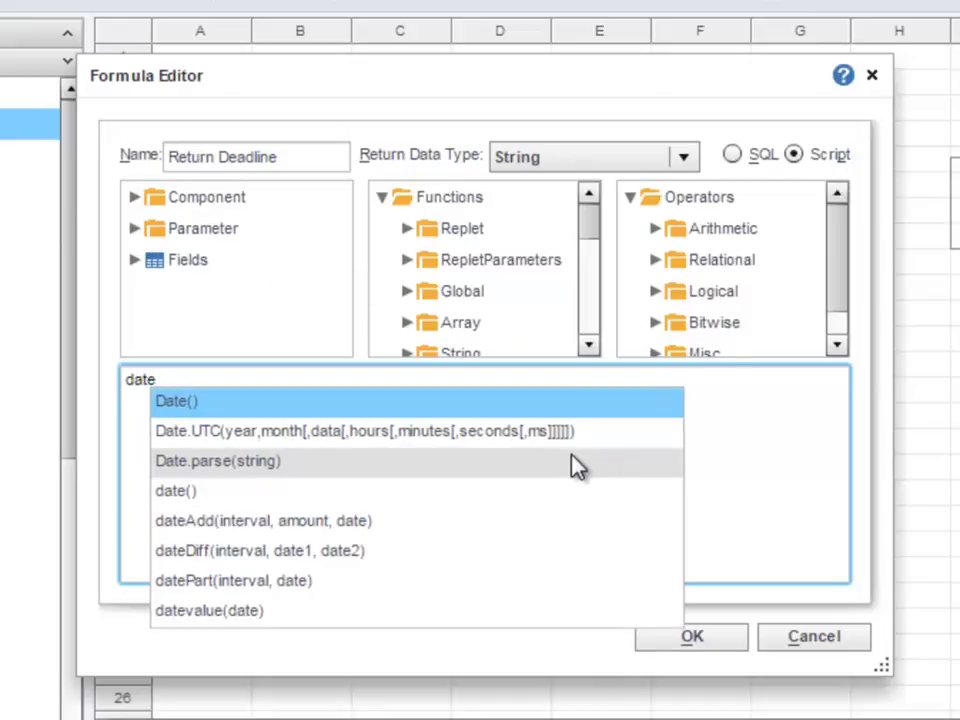
text(A)
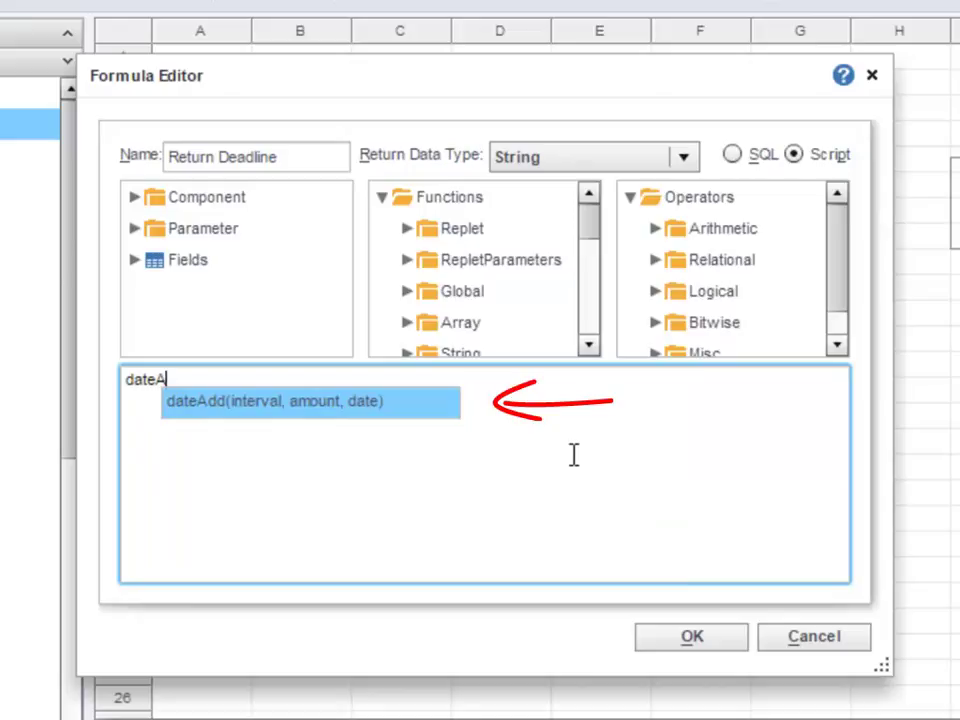
key(Return)
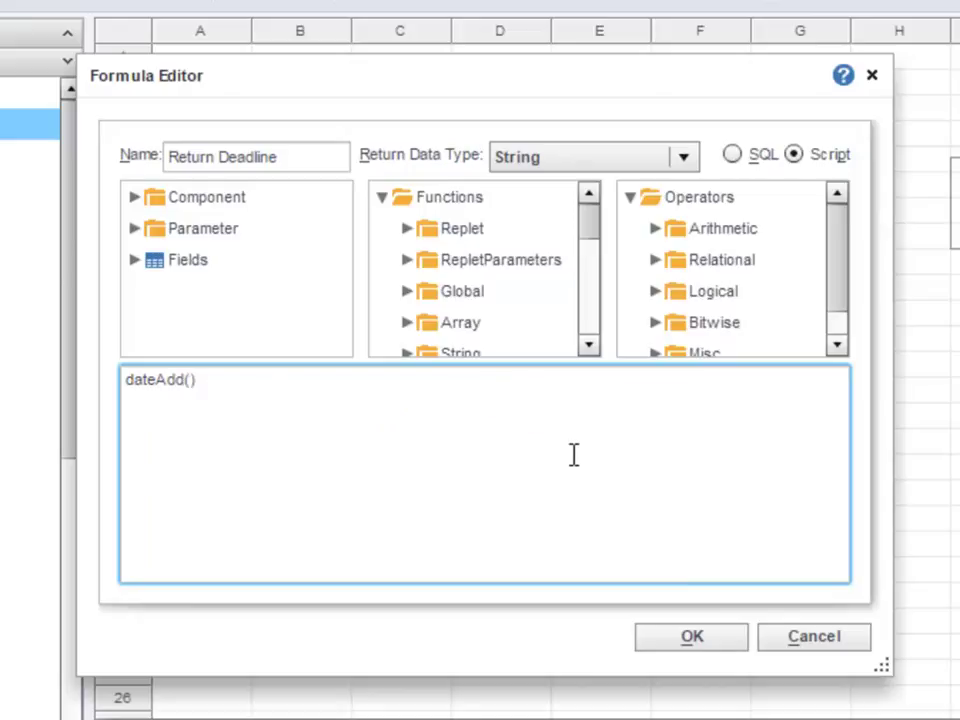
text('d)
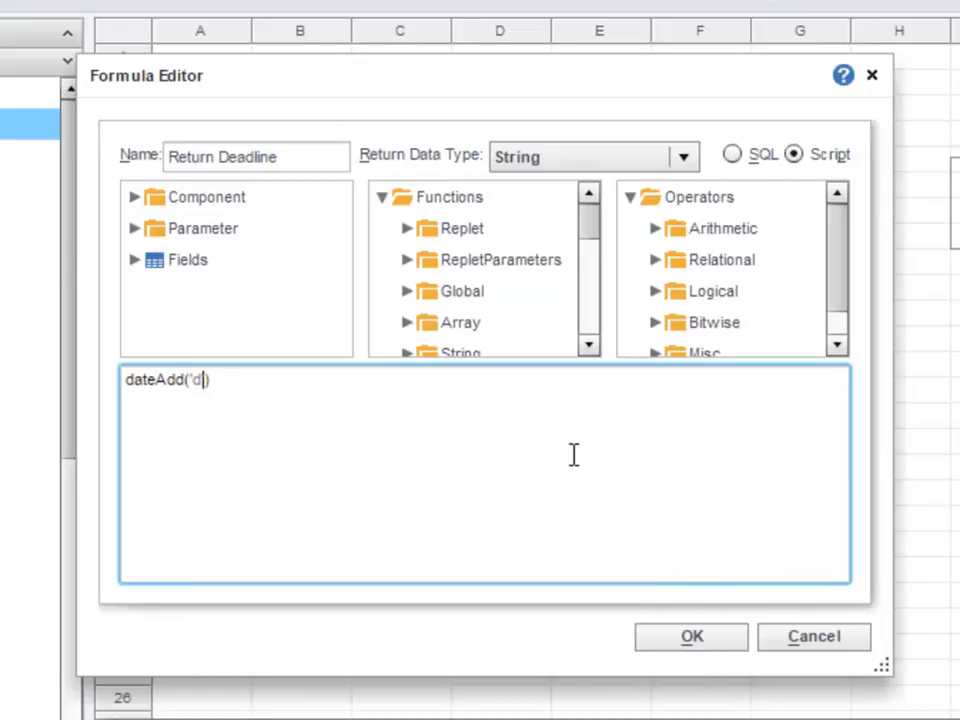
text(',30,)
Step: Insert the Date field as the date argument of dateAdd and apply the Return Deadline formula
click(135, 262)
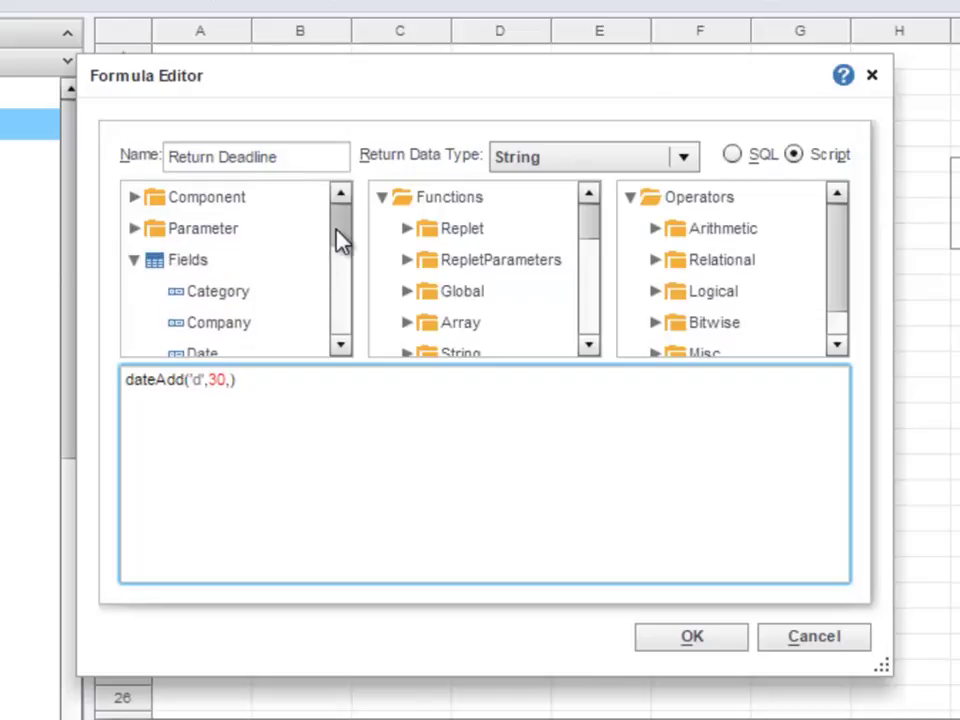
drag(336, 240, 338, 261)
double_click(250, 294)
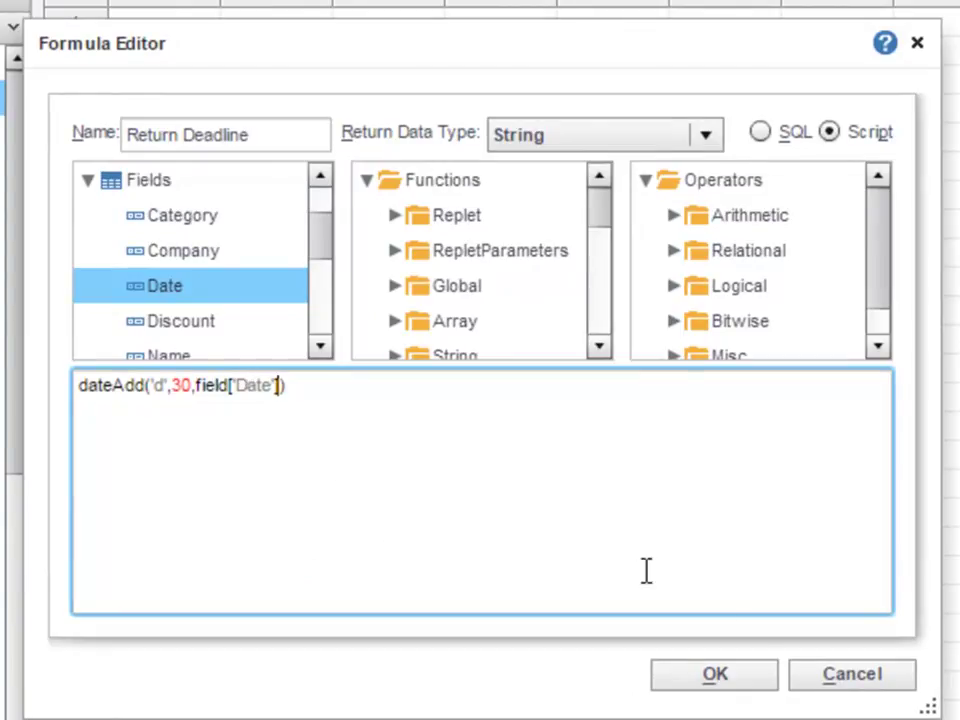
click(715, 674)
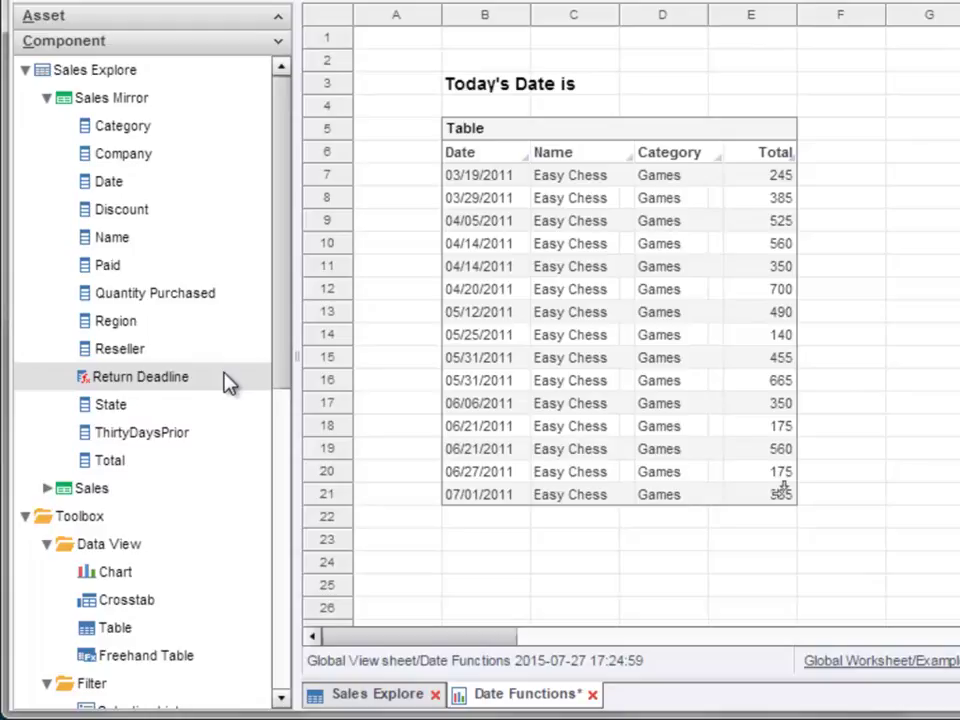
Step: Add Return Deadline to the dashboard table between Date and Name, and widen the table and its Return Deadline and Name columns
drag(229, 385, 528, 236)
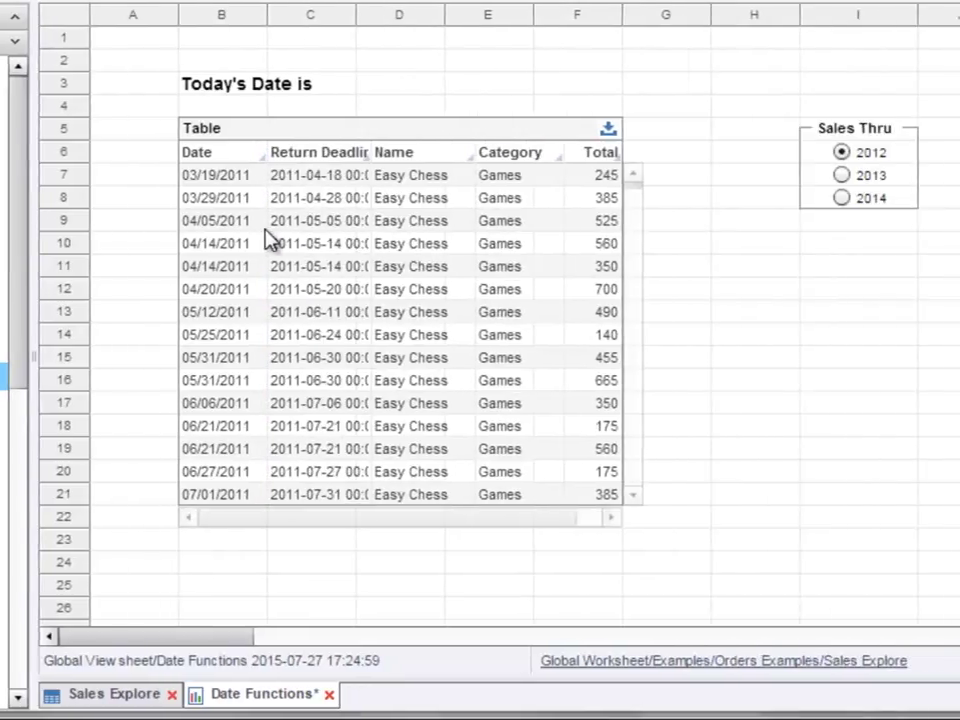
mouse_move(627, 311)
mouse_down()
mouse_move(698, 315)
mouse_move(620, 315)
mouse_up()
drag(296, 152, 323, 160)
drag(426, 152, 456, 153)
Step: Format the Return Deadline column's cells as dates with the custom format MM/dd/yyyy
click(276, 278)
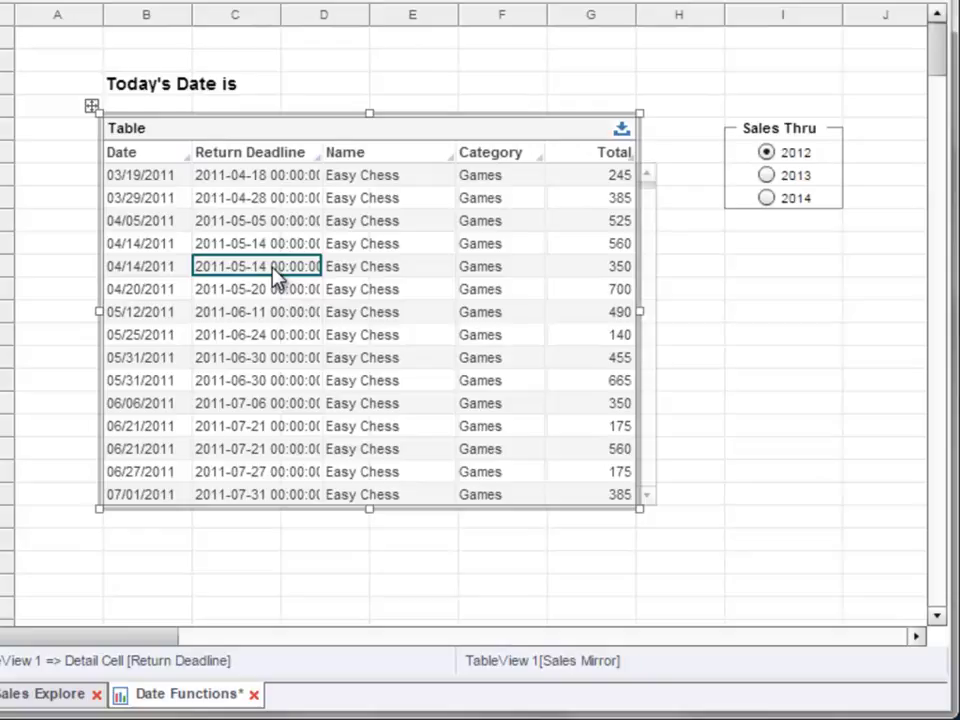
right_click(272, 268)
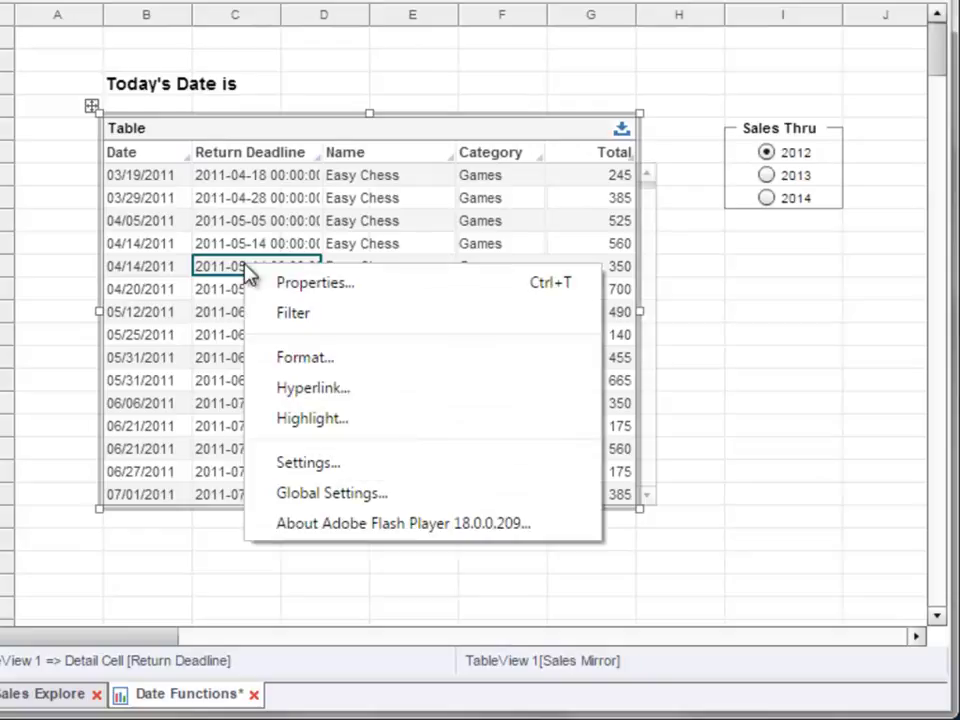
click(394, 356)
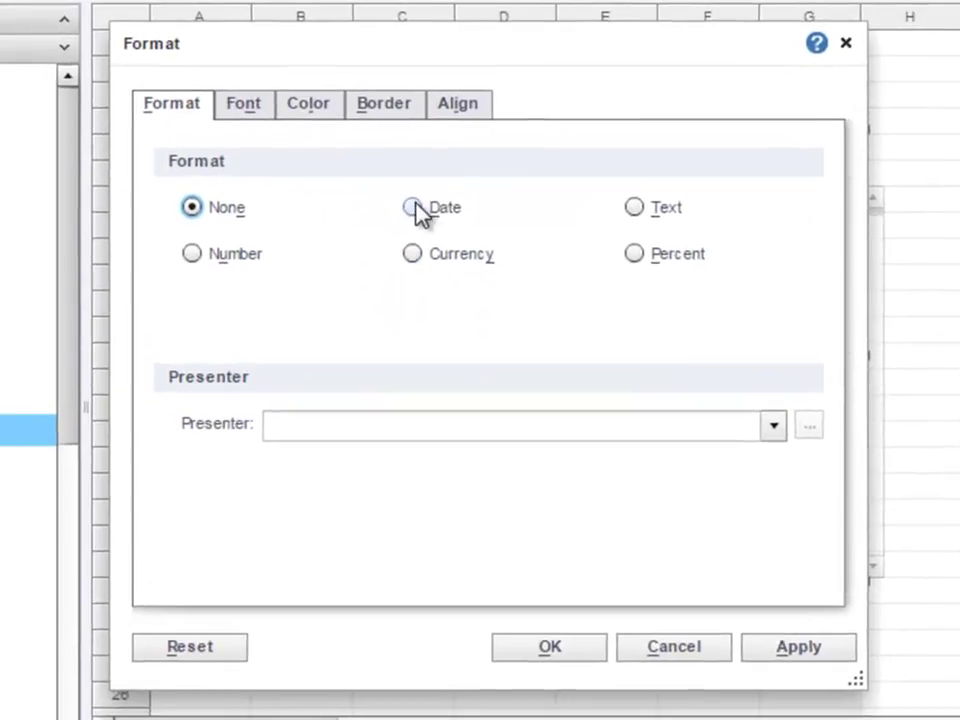
click(413, 207)
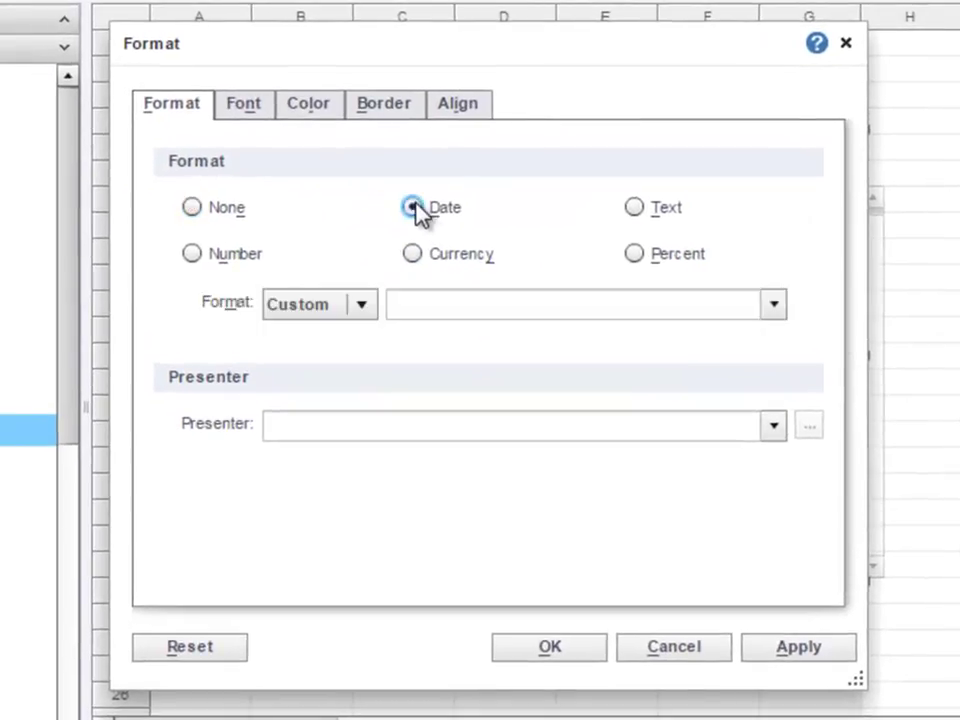
click(774, 304)
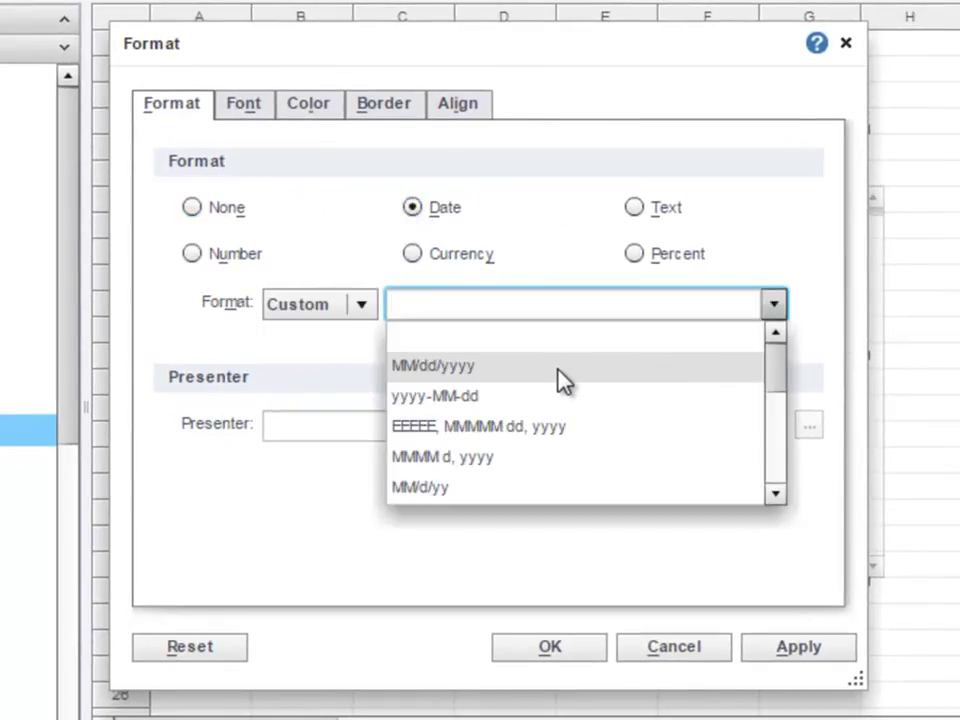
click(560, 380)
click(775, 306)
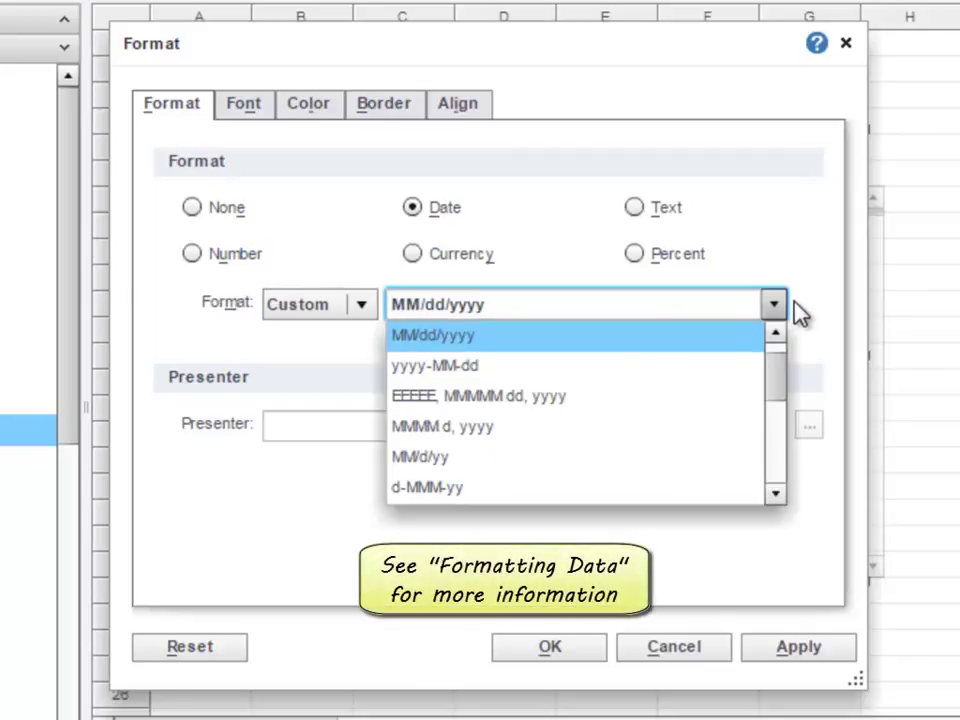
click(797, 313)
click(596, 655)
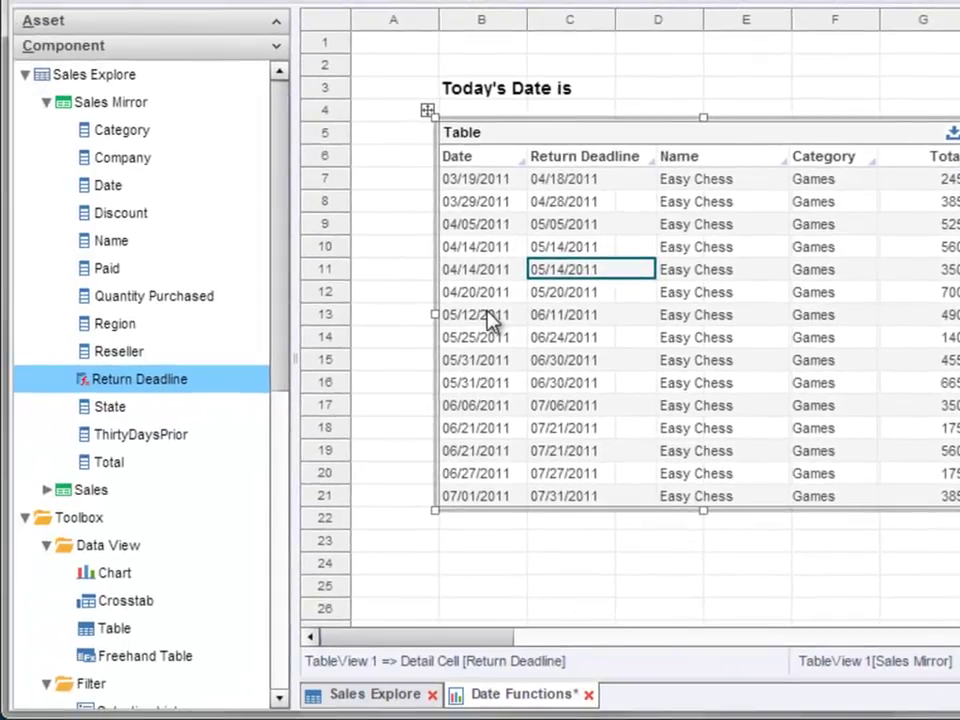
Step: Create a second detail calculated field on Sales Mirror named Years Elapsed
right_click(169, 112)
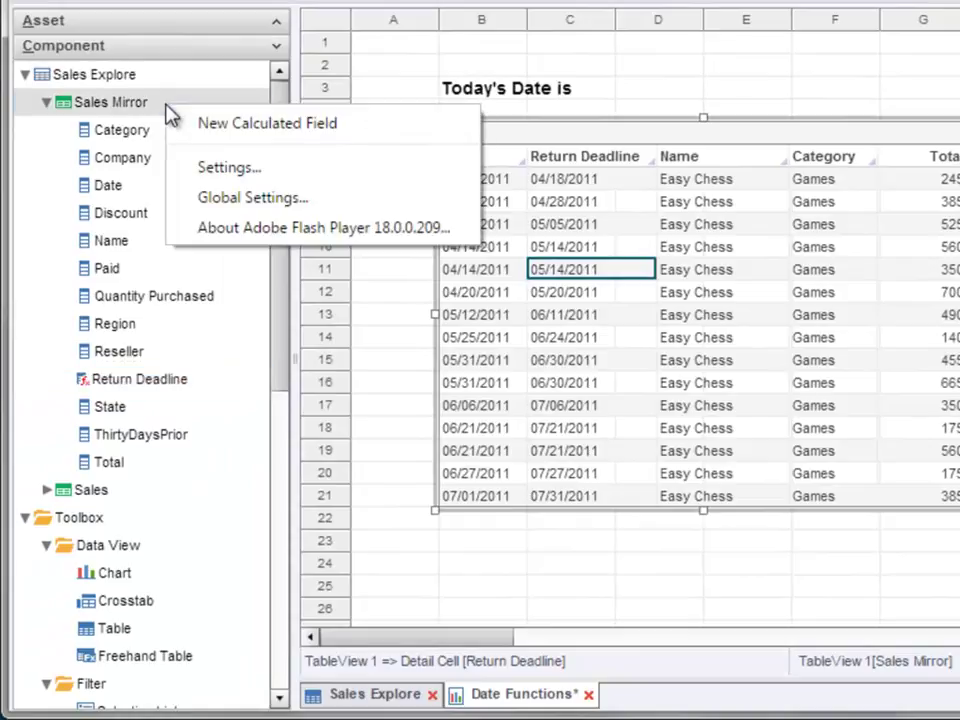
click(405, 122)
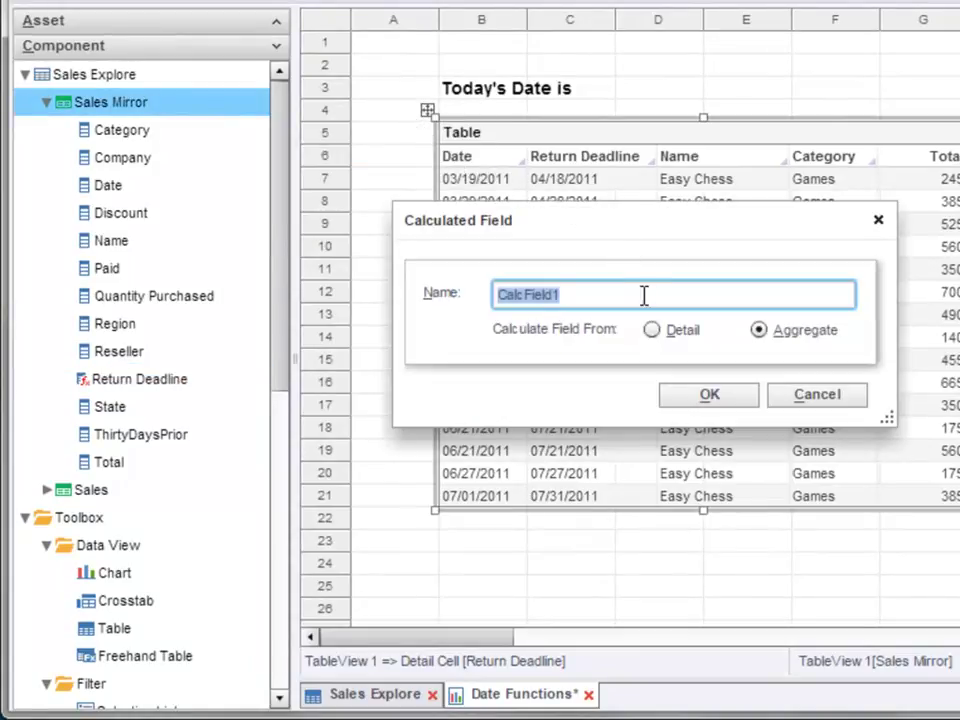
click(651, 330)
double_click(525, 296)
text(B)
key(BackSpace)
text(Y)
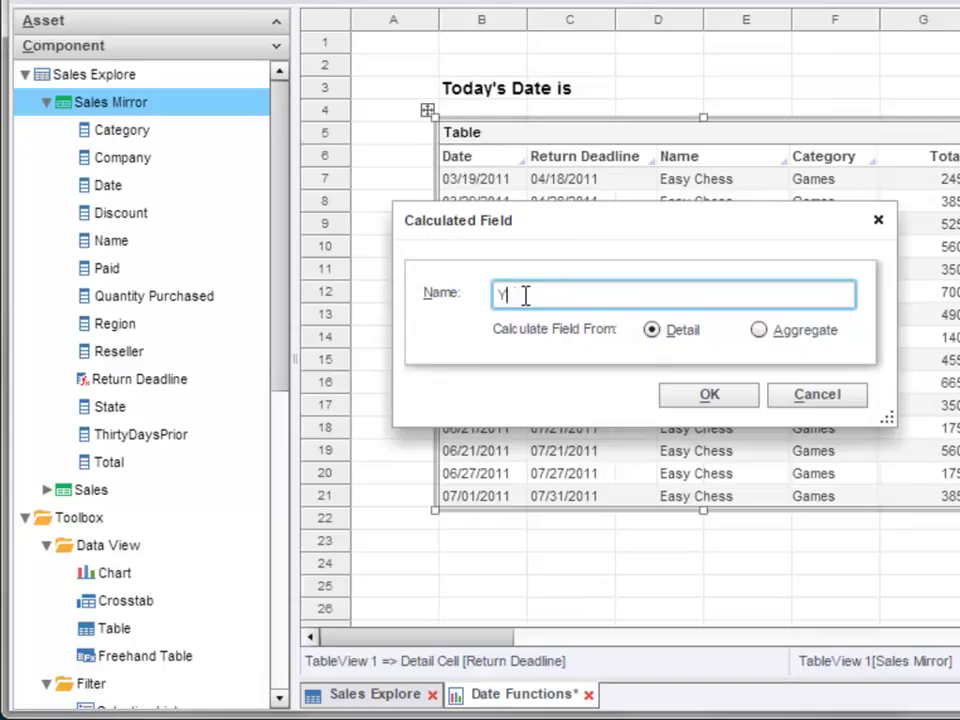
text(ears Elapsed)
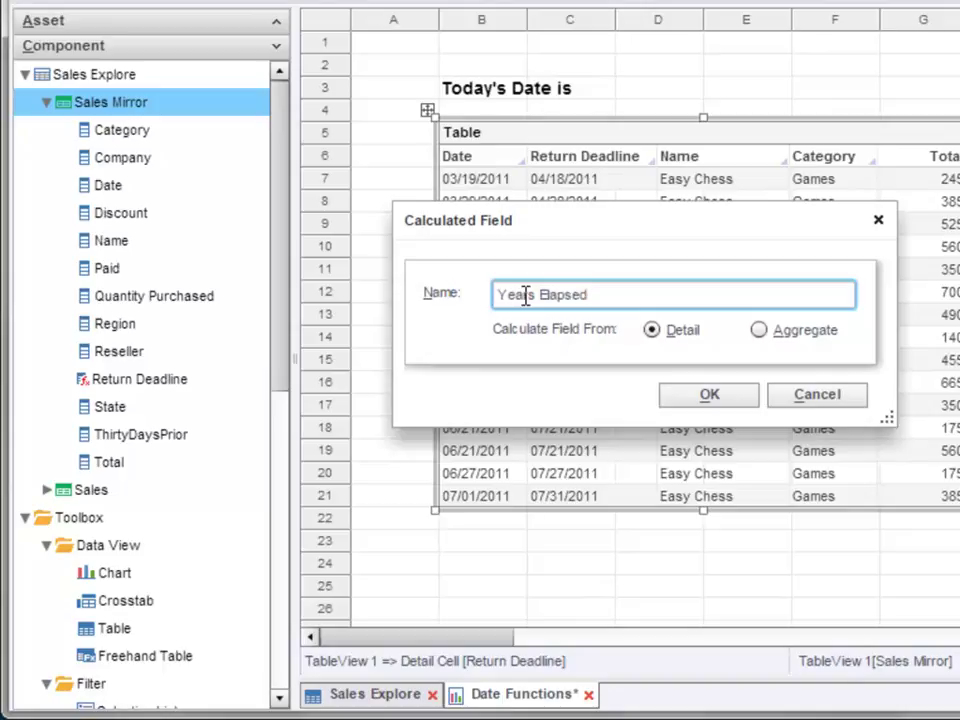
click(742, 402)
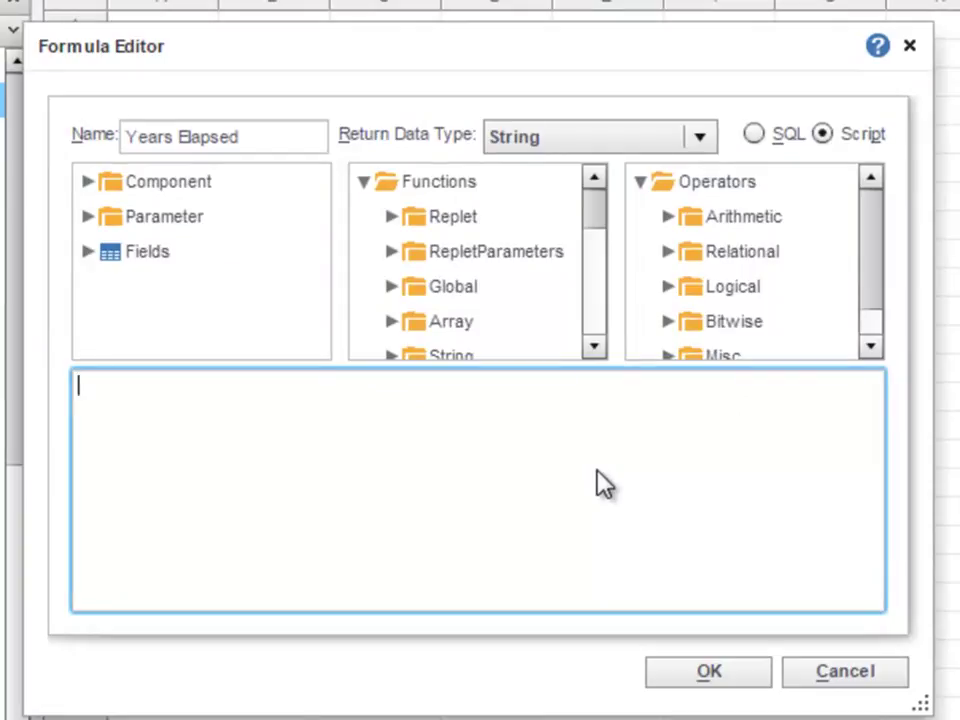
Step: Insert the dateDiff function from the Global functions into the Years Elapsed formula
click(400, 291)
scroll(596, 212, down, 3)
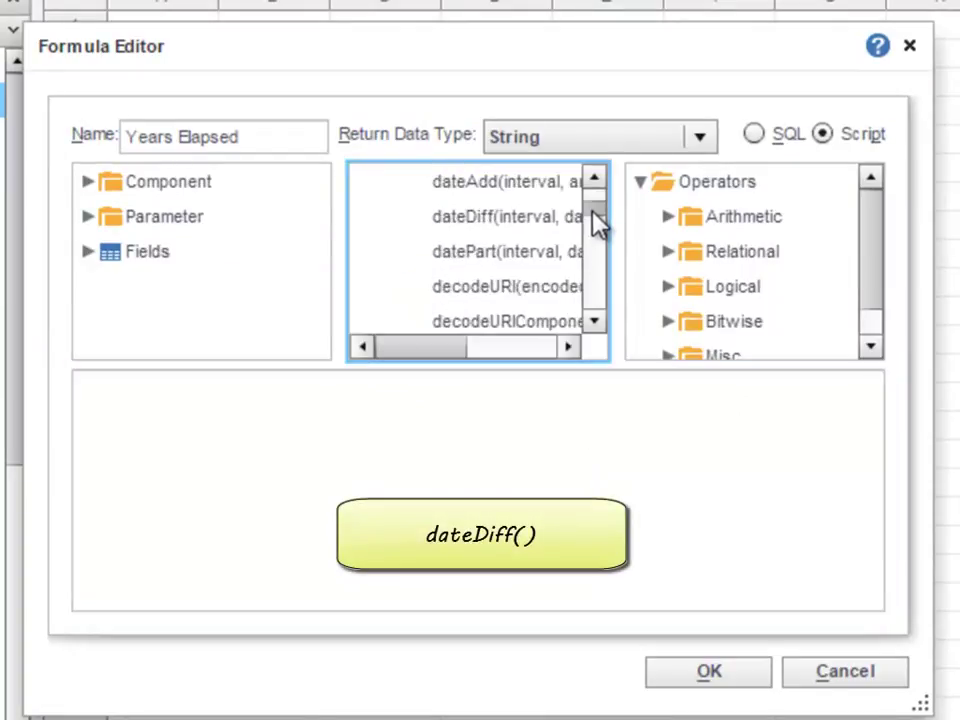
drag(439, 349, 467, 349)
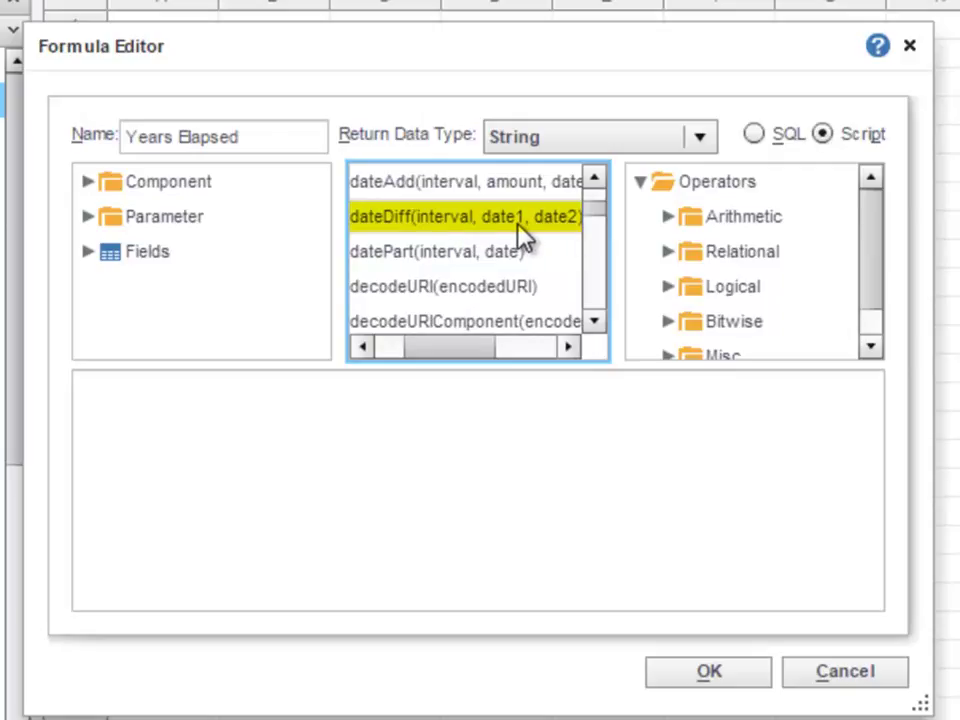
double_click(492, 222)
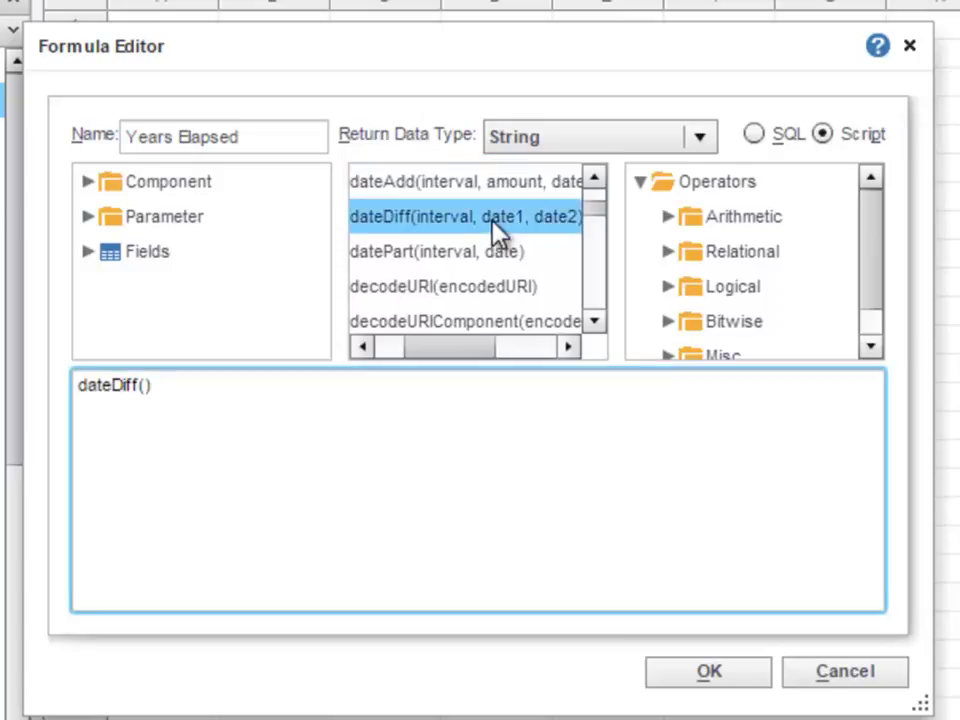
Step: Give dateDiff the interval 'yyyy' and the Date field as its first date, leaving the cursor at the second date argument
click(147, 388)
text('yyyy)
text(')
text(')
click(88, 252)
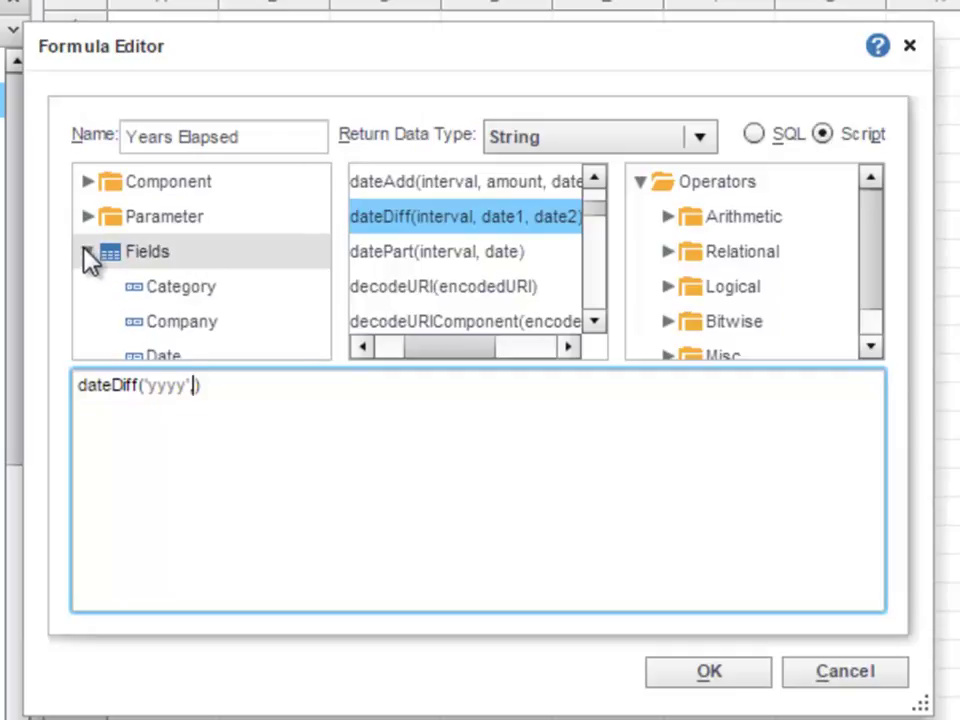
click(190, 358)
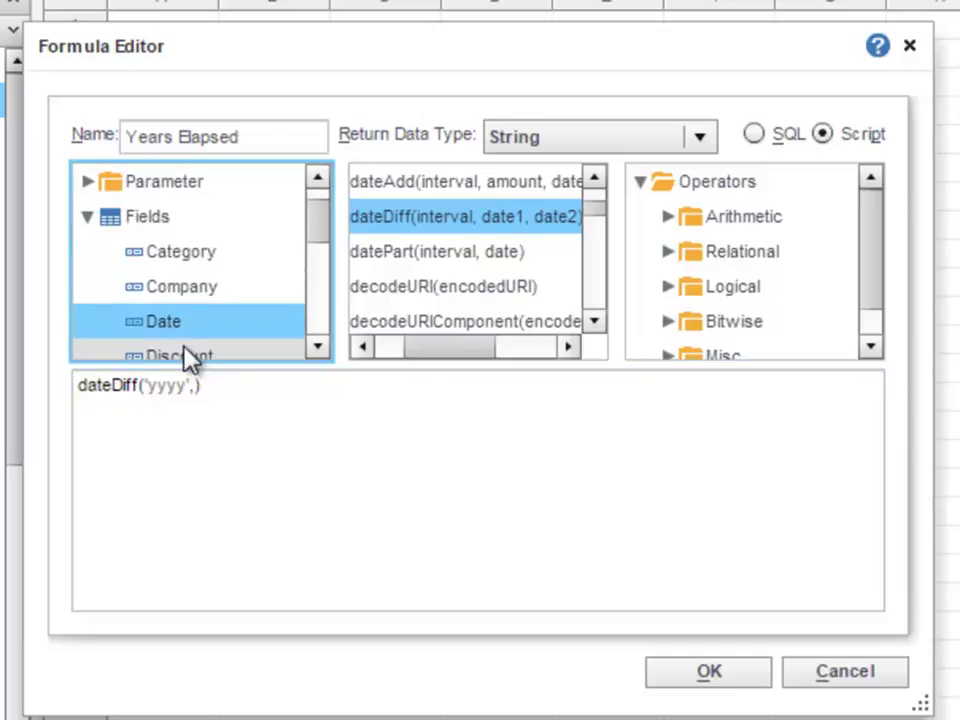
double_click(193, 328)
text(,)
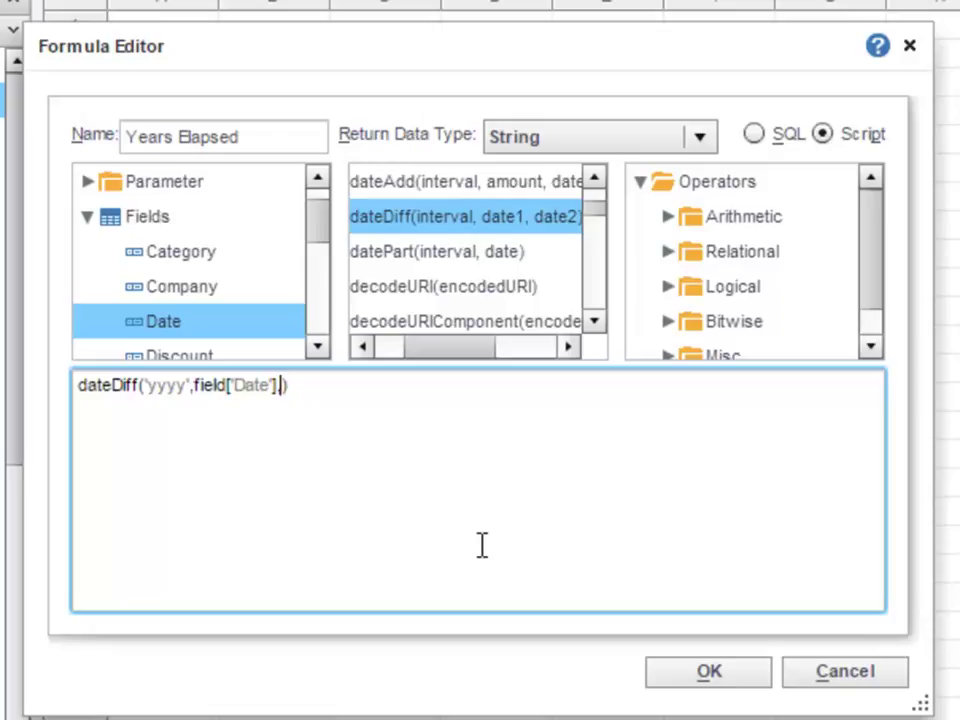
Step: Complete the Years Elapsed formula with CALC.today() as dateDiff's second date and save the calculated field
text(CA)
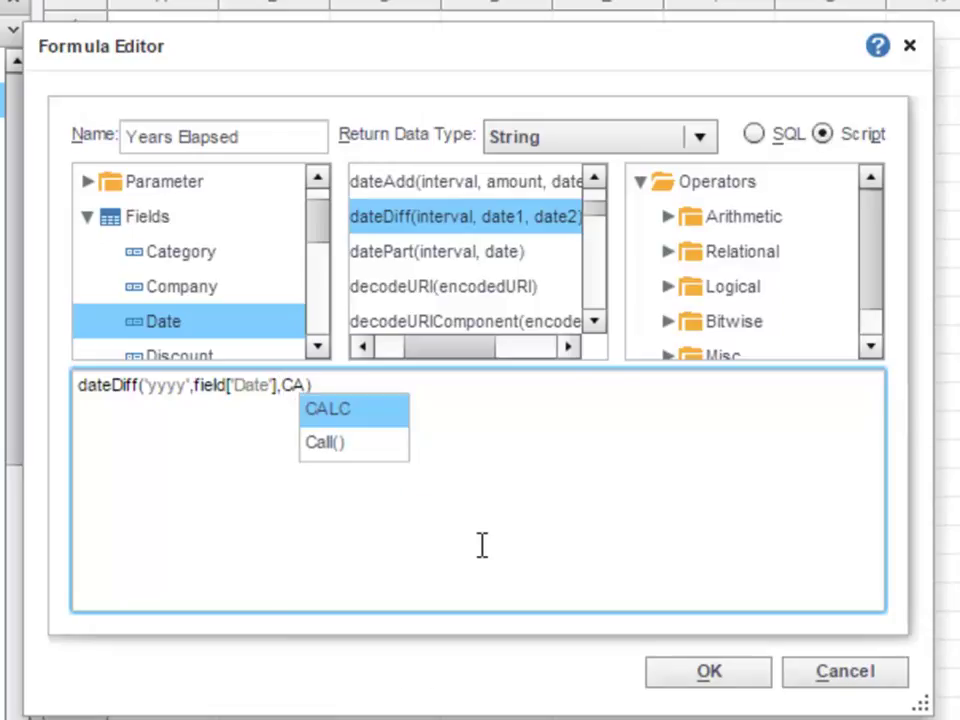
text(LC.)
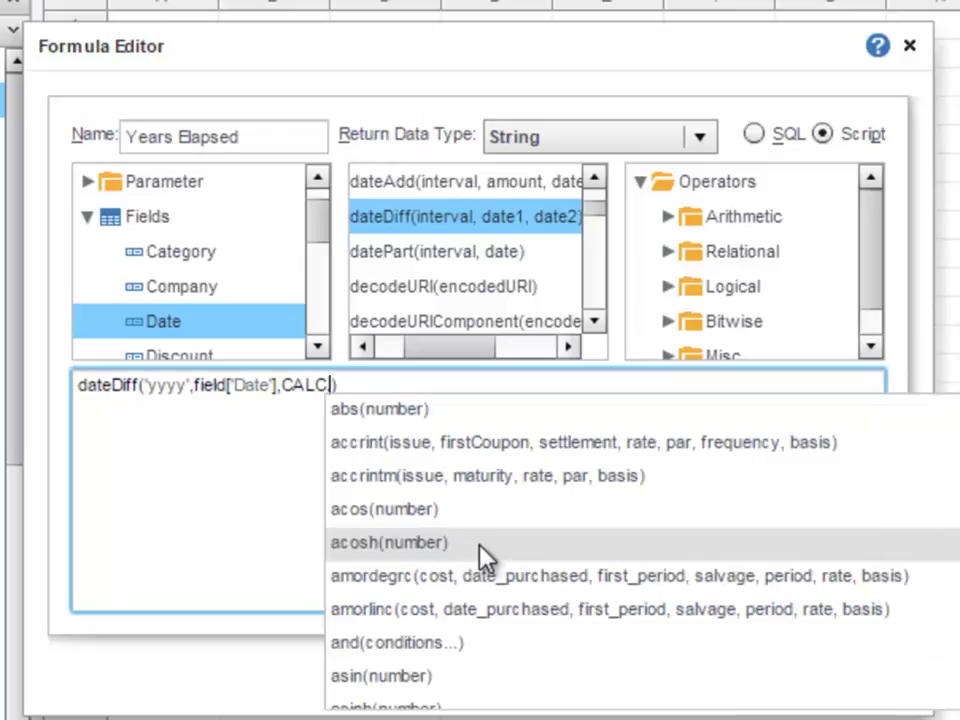
text(tod)
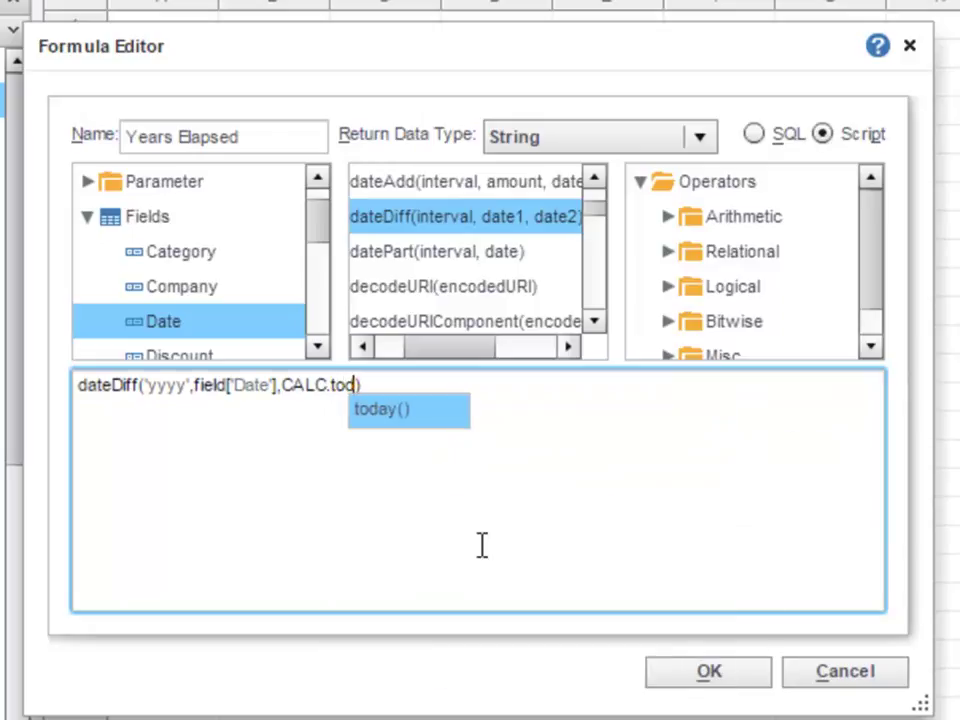
key(Return)
click(565, 479)
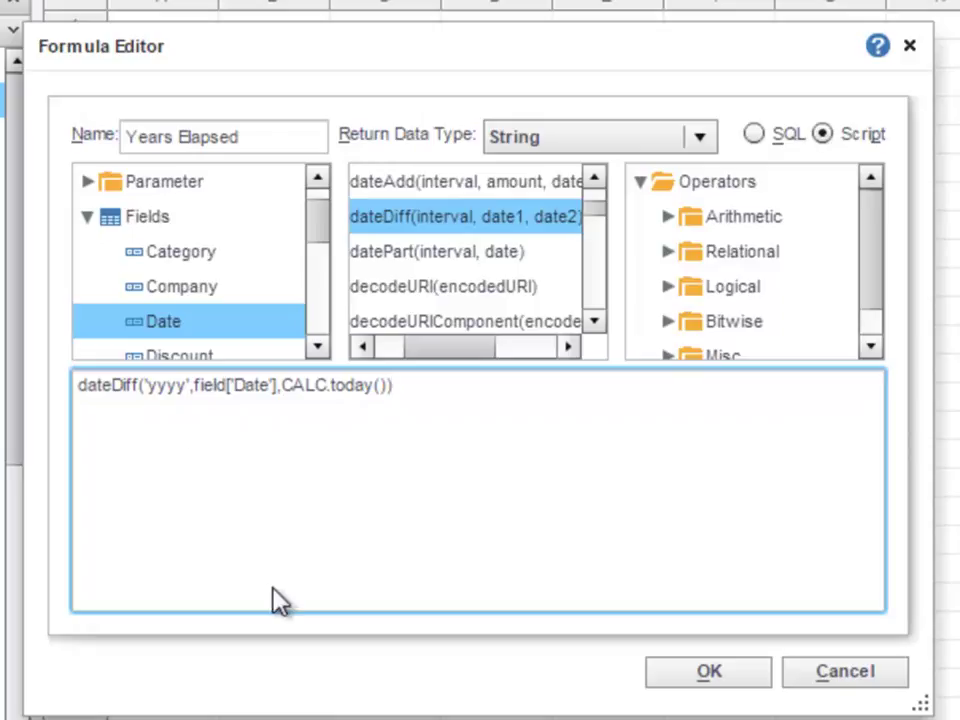
click(752, 682)
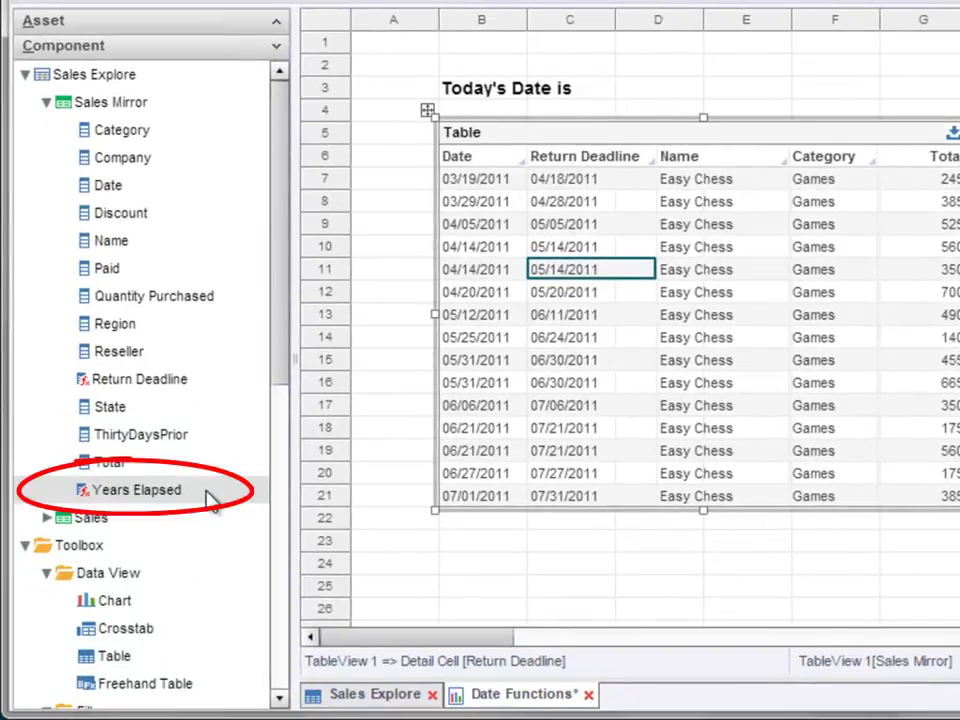
Step: Add the Years Elapsed field to the table as a column between Return Deadline and Name
mouse_move(208, 499)
mouse_down()
mouse_move(441, 367)
mouse_move(654, 279)
mouse_up()
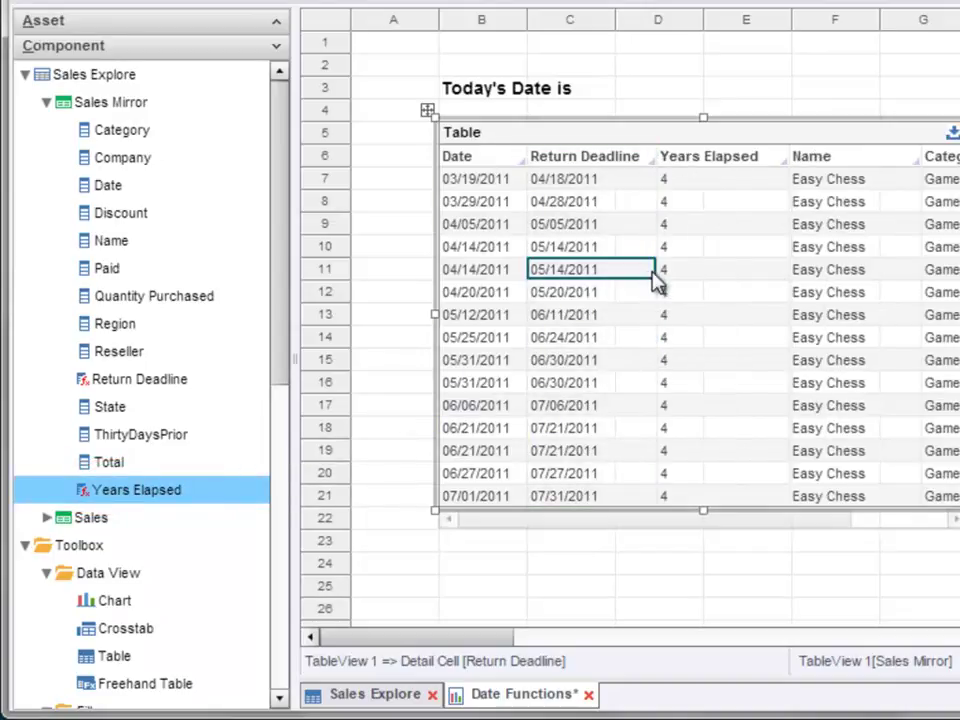
click(690, 273)
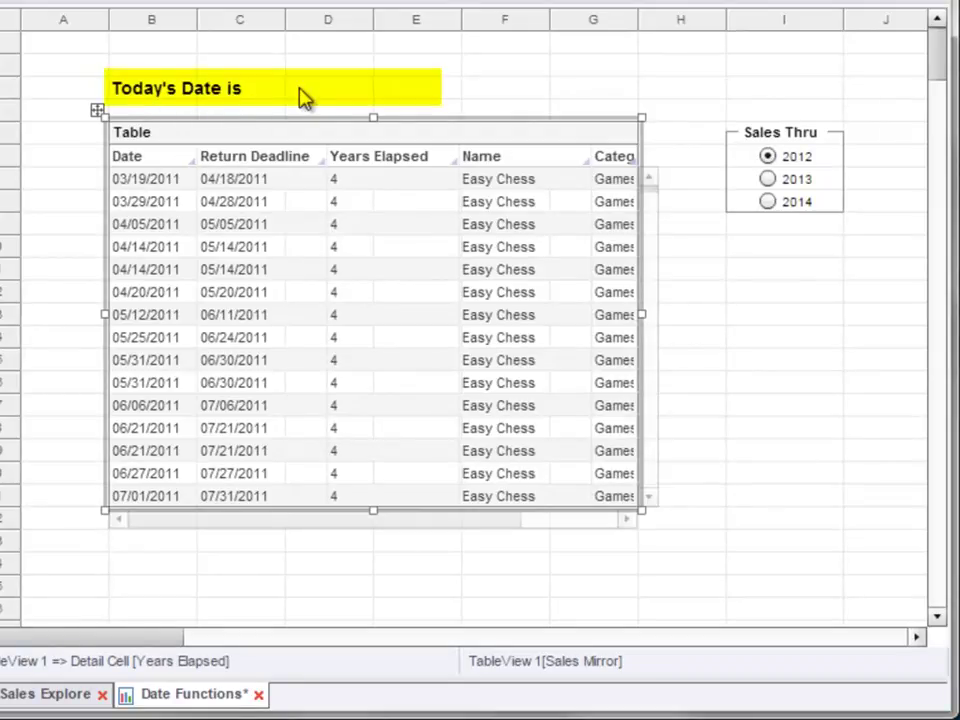
Step: Add a text component containing "text" in cell D3, beside the "Today's Date is" label
click(195, 97)
drag(195, 97, 264, 105)
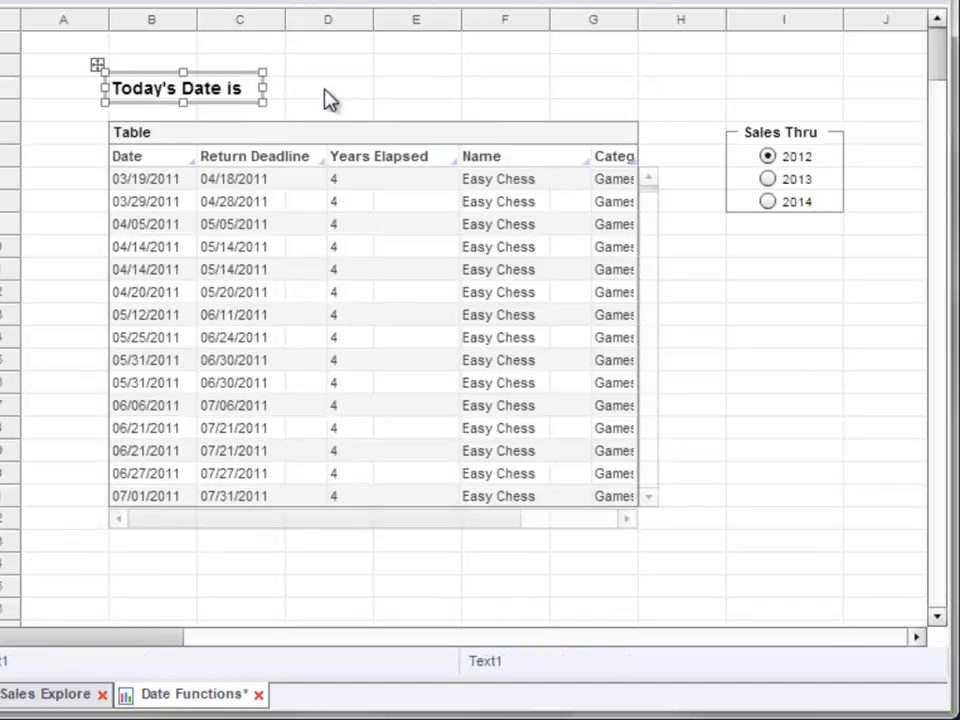
click(359, 90)
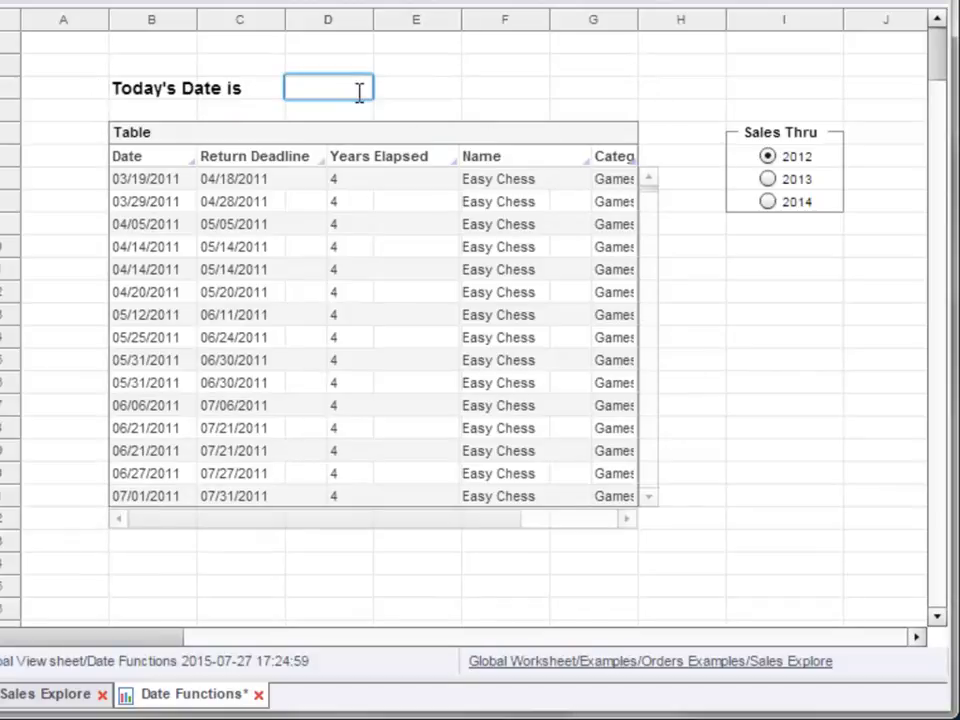
text(text)
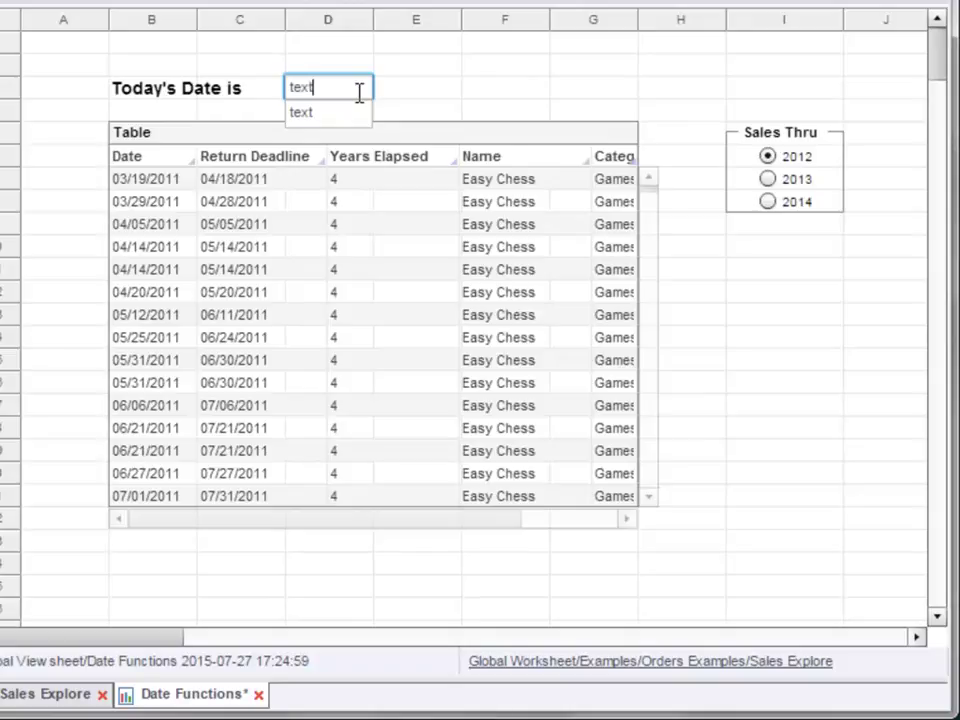
click(395, 97)
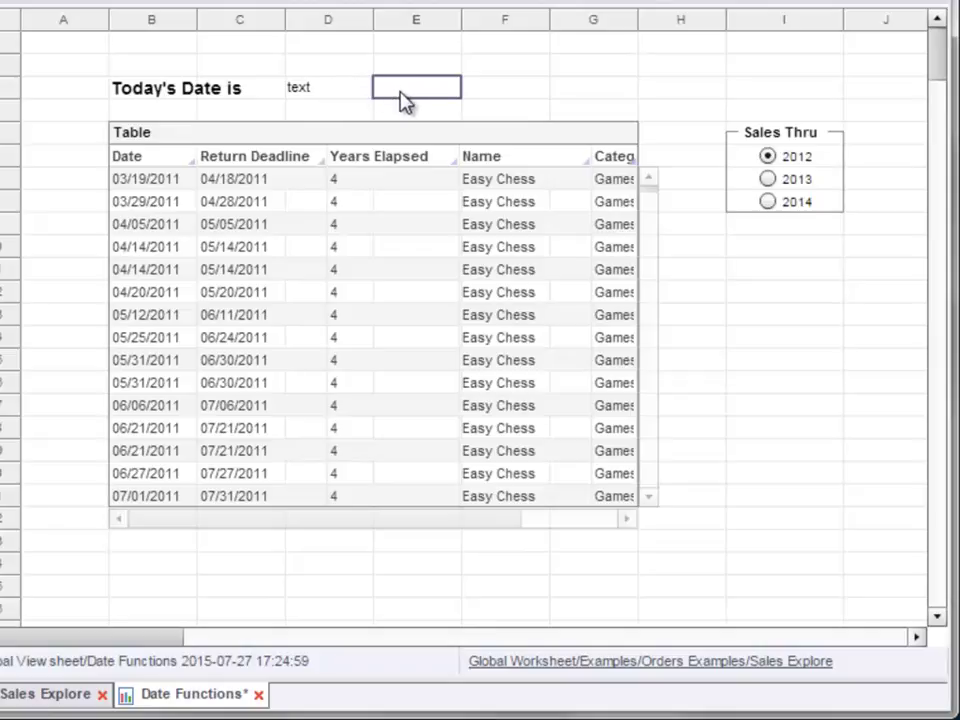
Step: Open the properties of the text component in D3 and switch its Text value to an expression
click(332, 90)
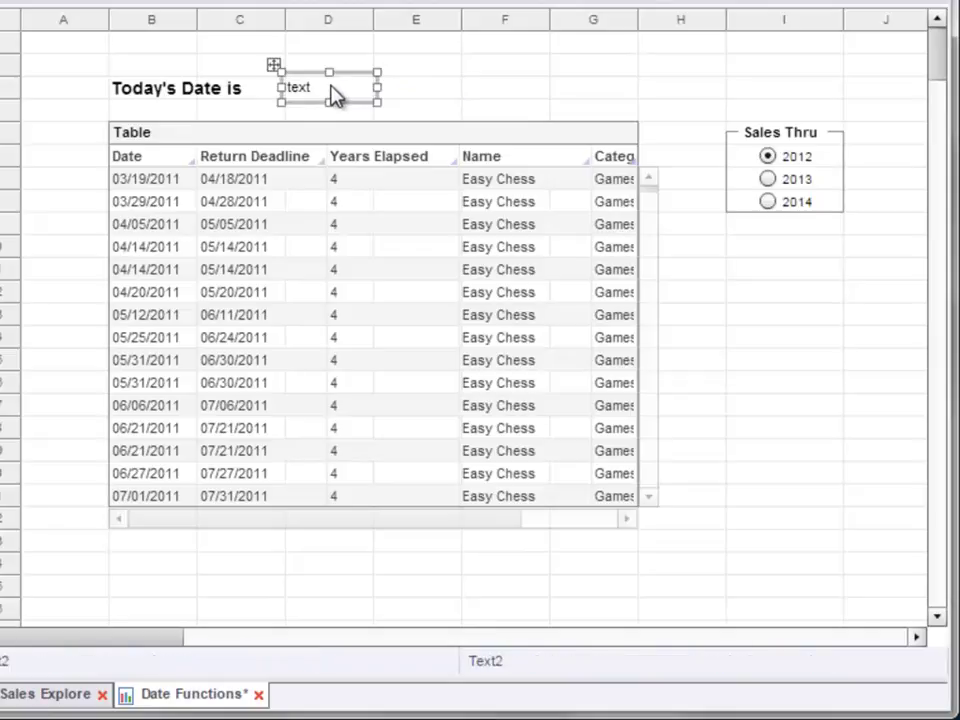
right_click(333, 90)
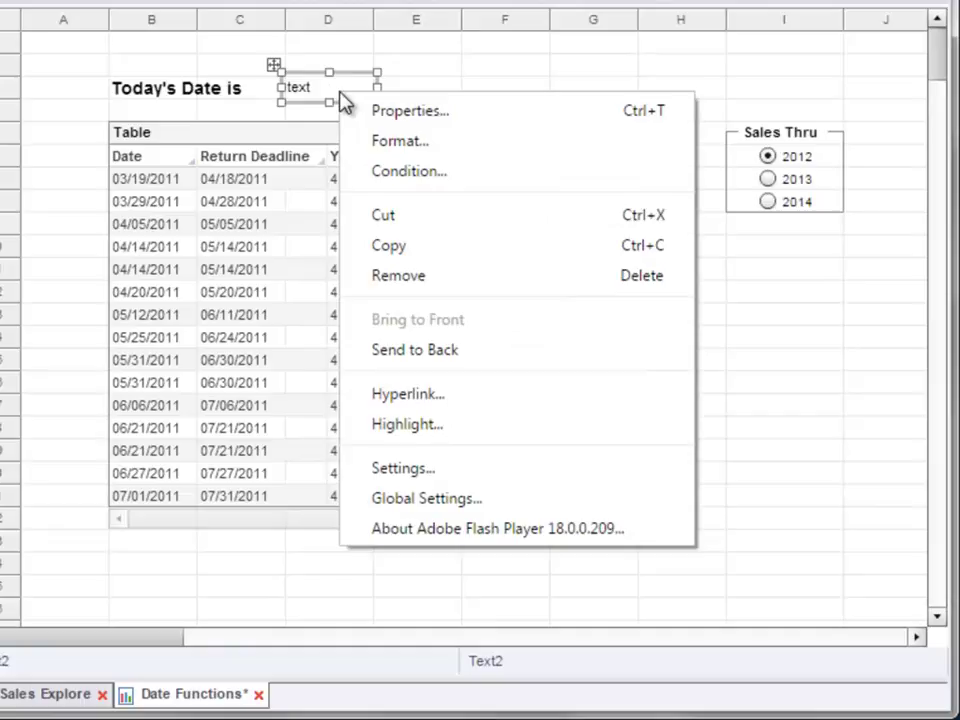
click(468, 124)
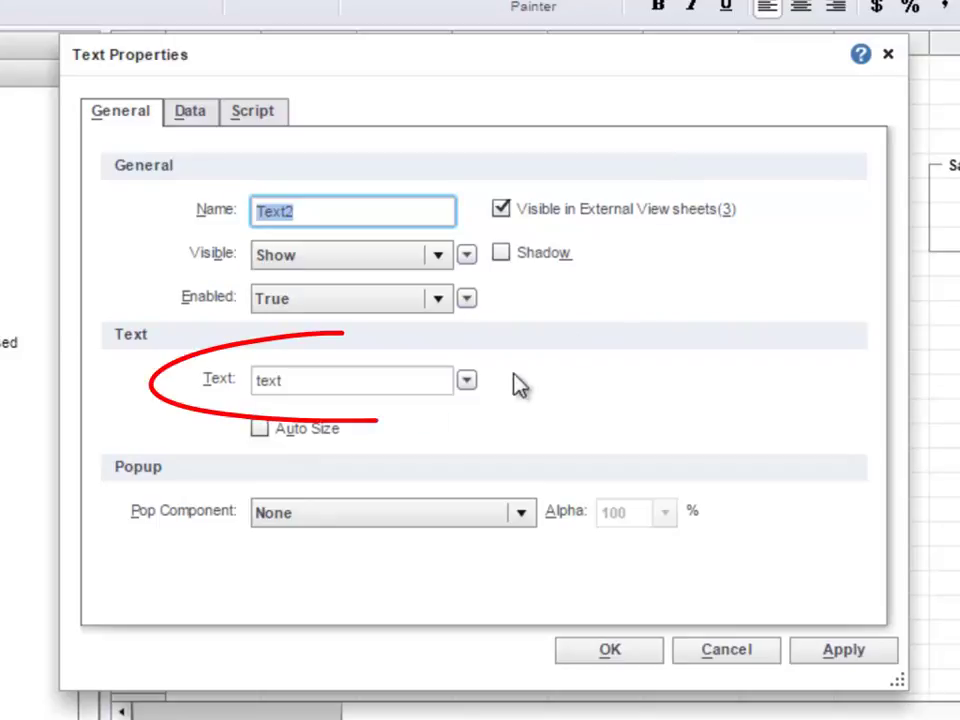
click(256, 116)
click(142, 119)
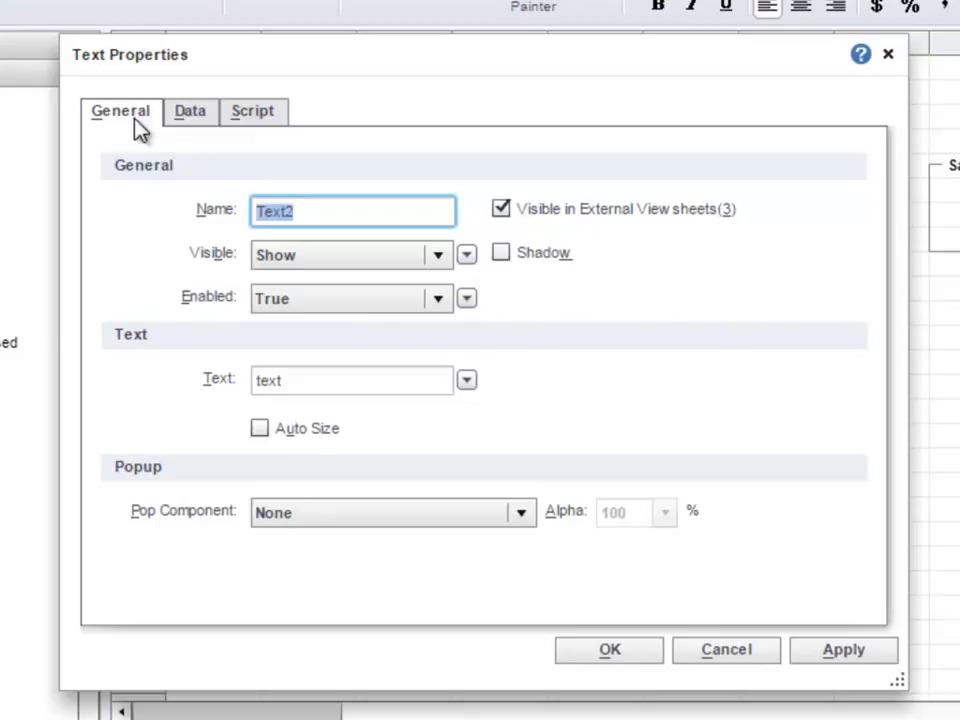
click(467, 381)
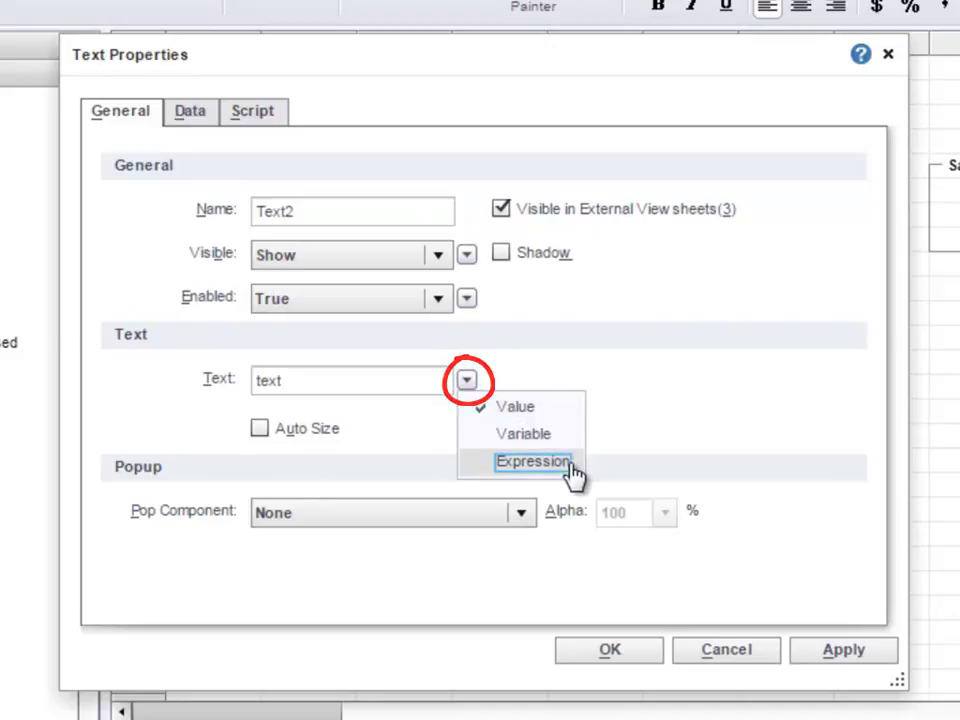
click(532, 462)
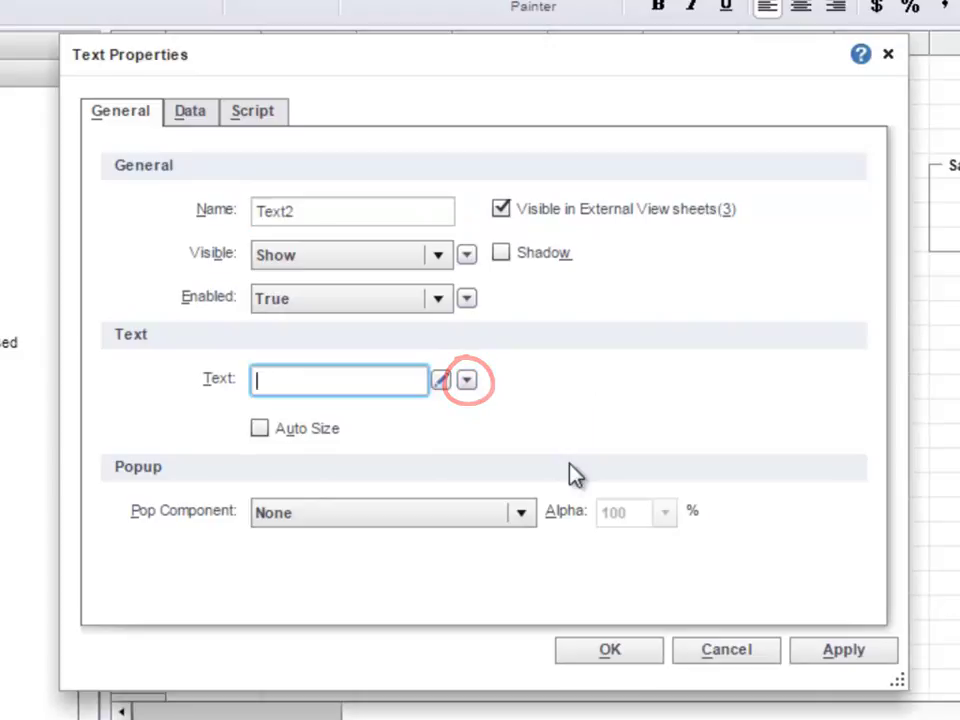
Step: Enter CALC.today() as the text component's expression in the Formula Editor and save its properties
click(442, 382)
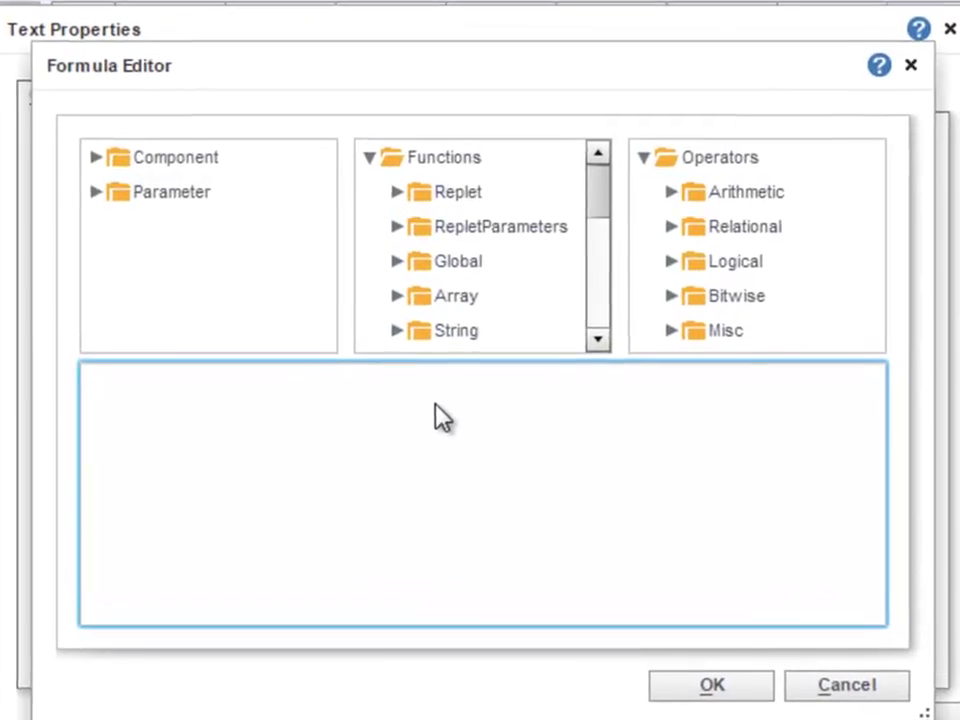
text(CA)
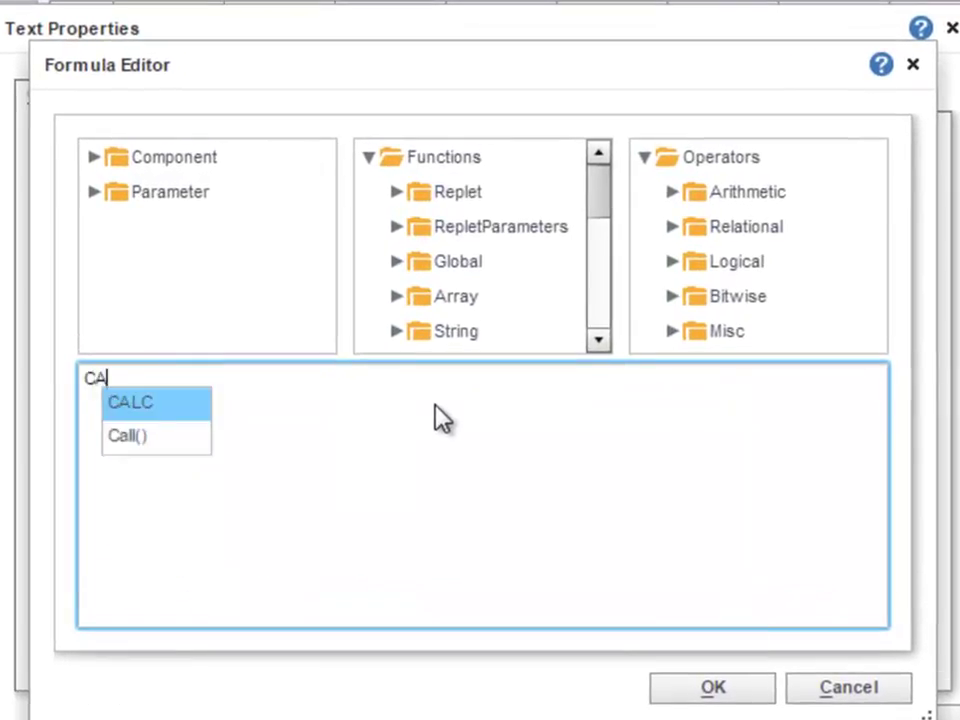
key(Return)
text(.tod)
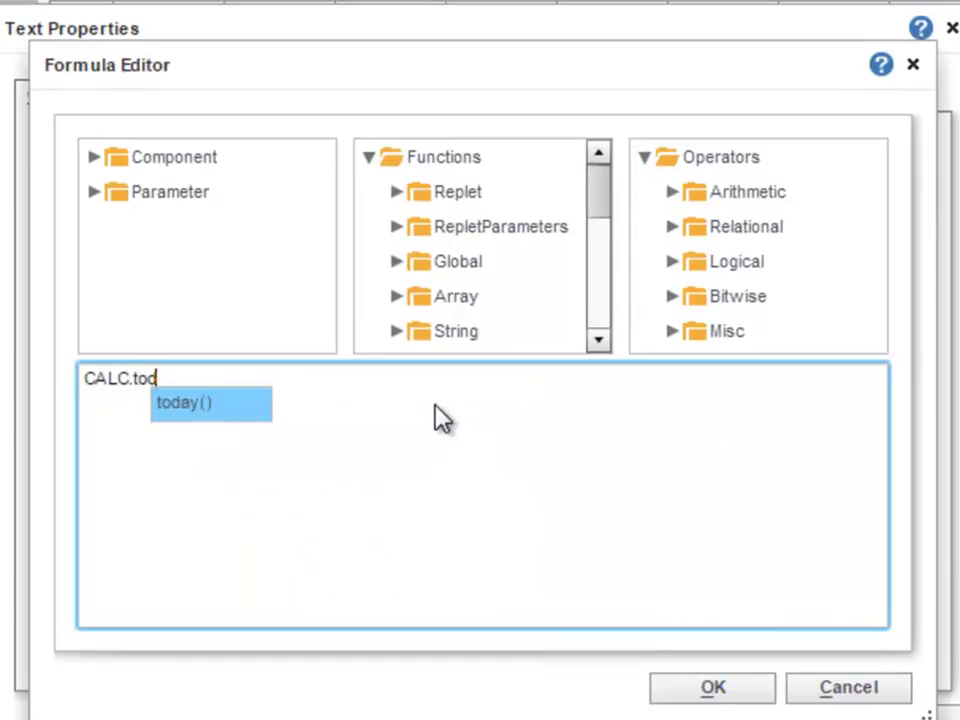
key(Return)
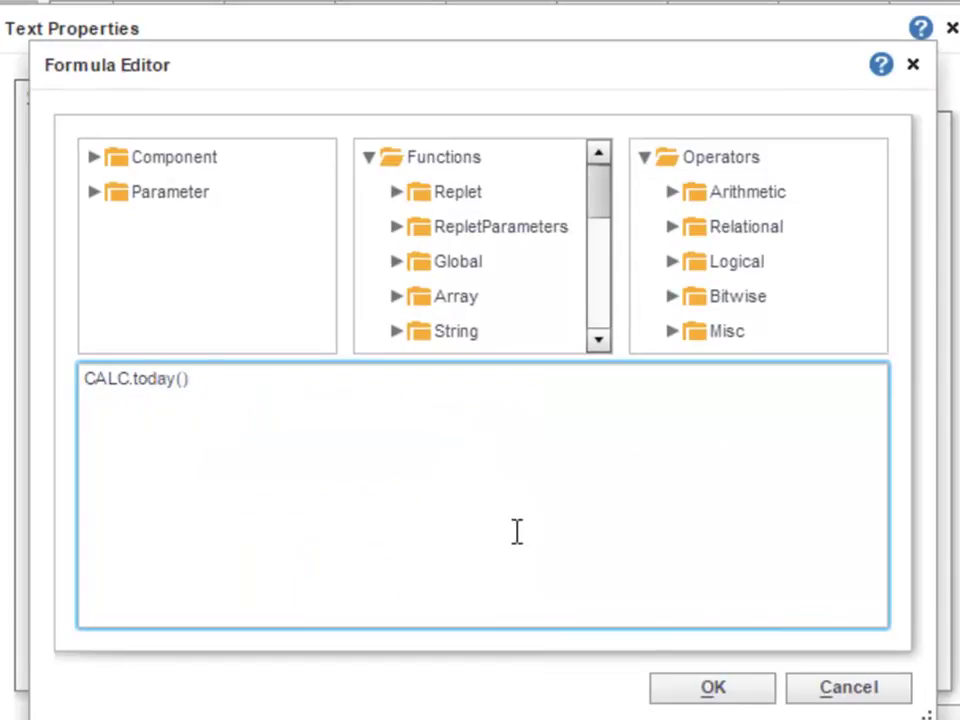
click(688, 700)
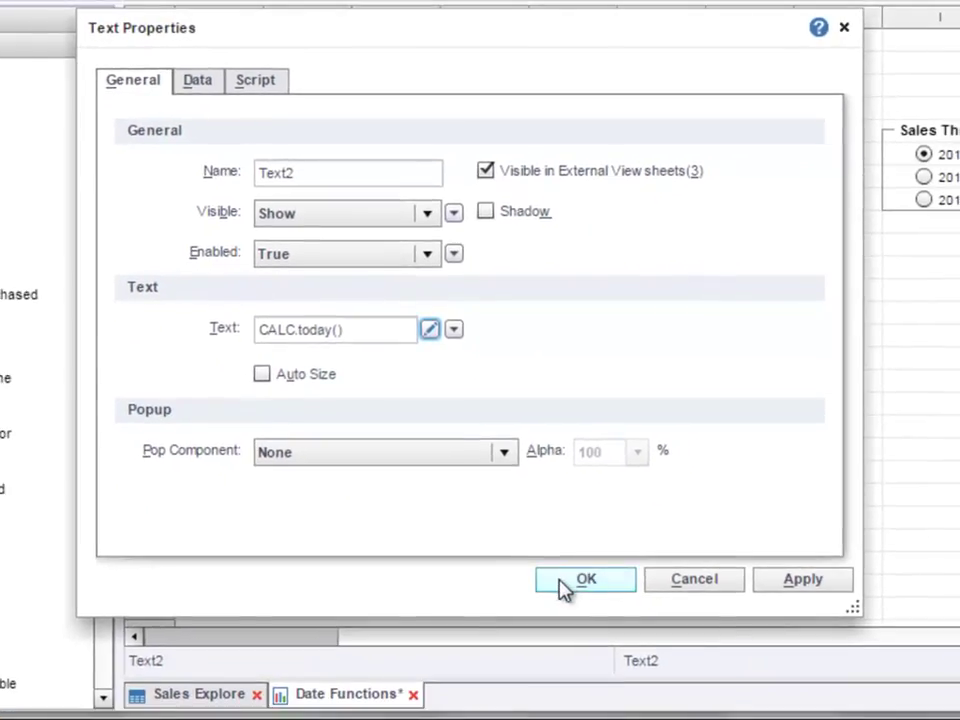
click(585, 580)
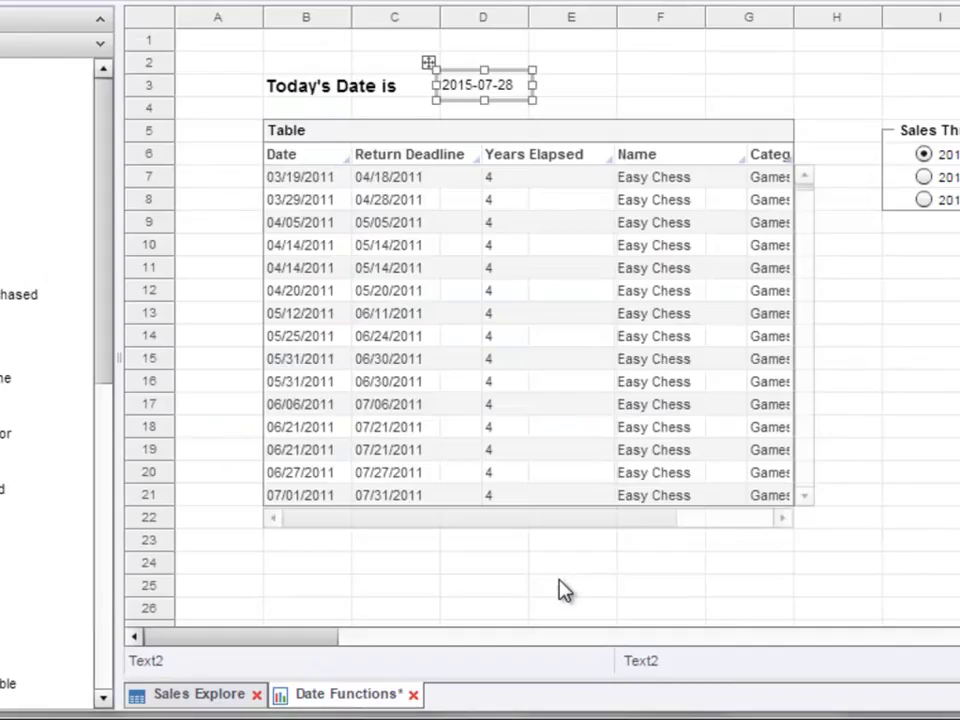
Step: Widen the text component to about the end of column F and format it as a date with the custom format MM/dd/yyyy
drag(532, 85, 674, 90)
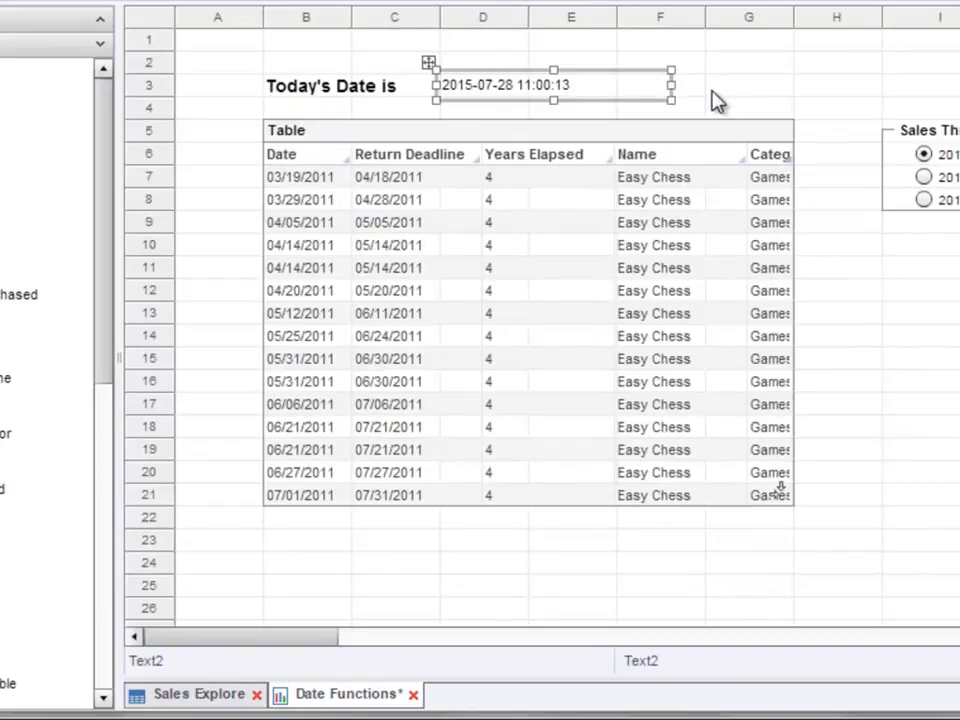
right_click(536, 87)
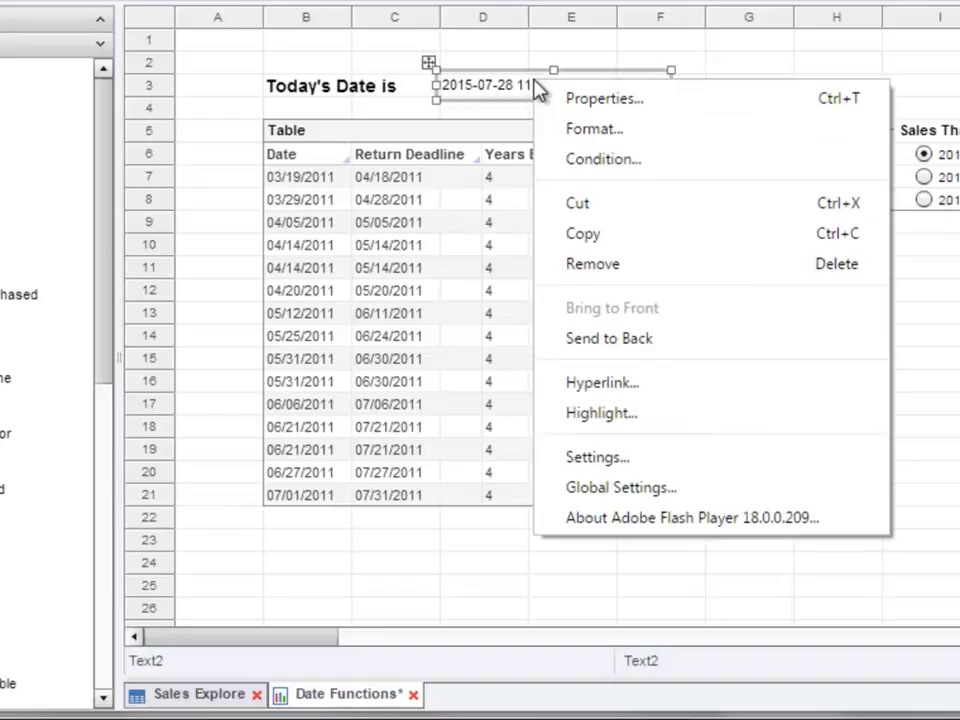
click(582, 130)
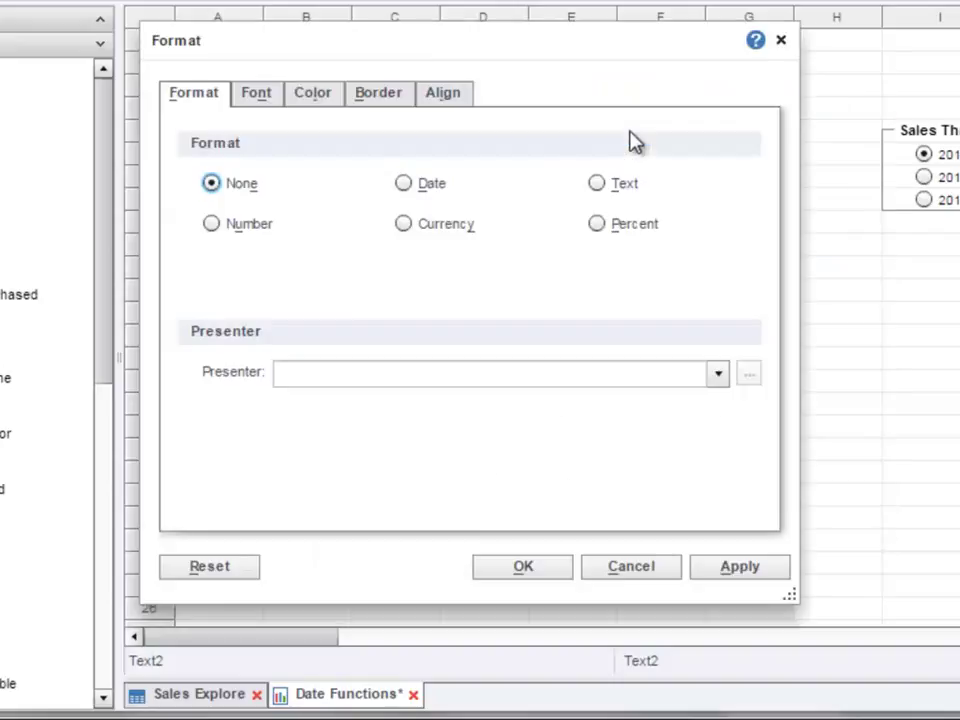
click(405, 190)
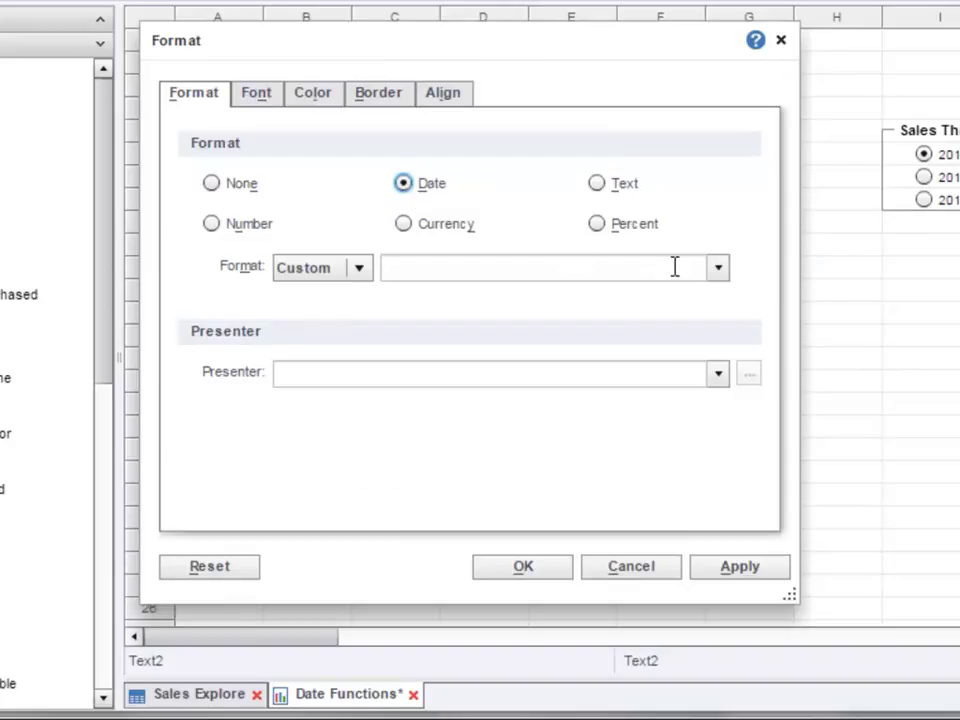
click(718, 269)
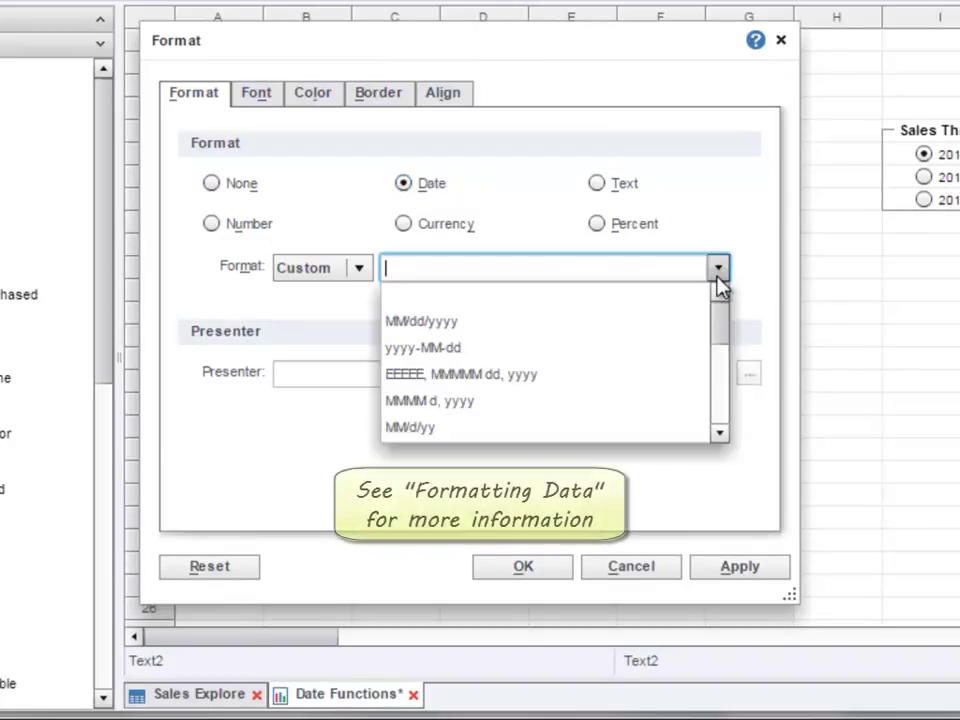
click(595, 330)
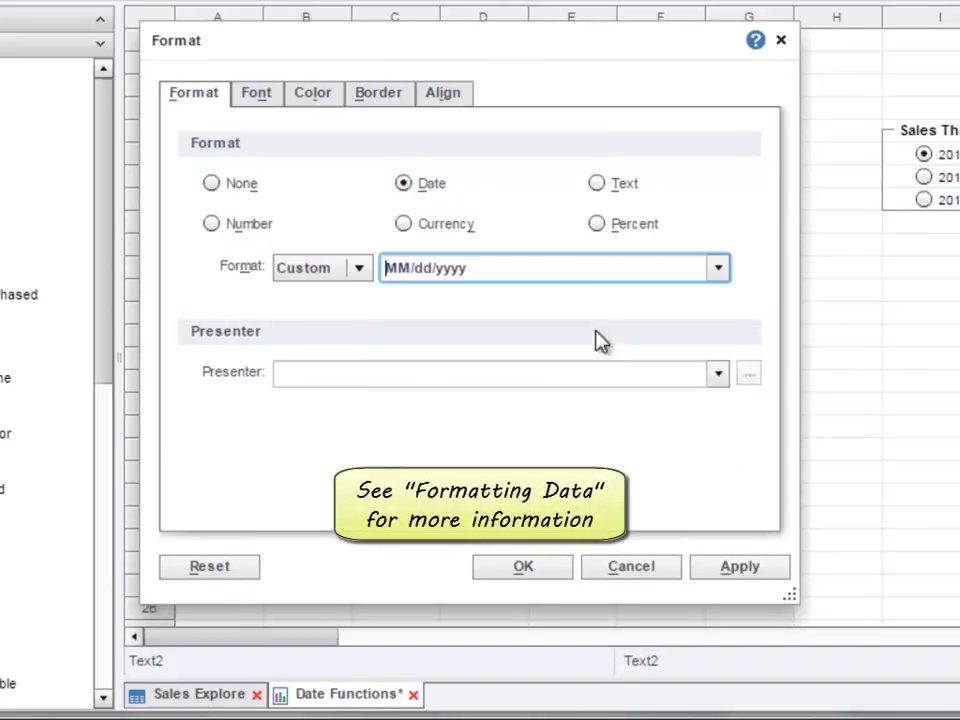
click(558, 567)
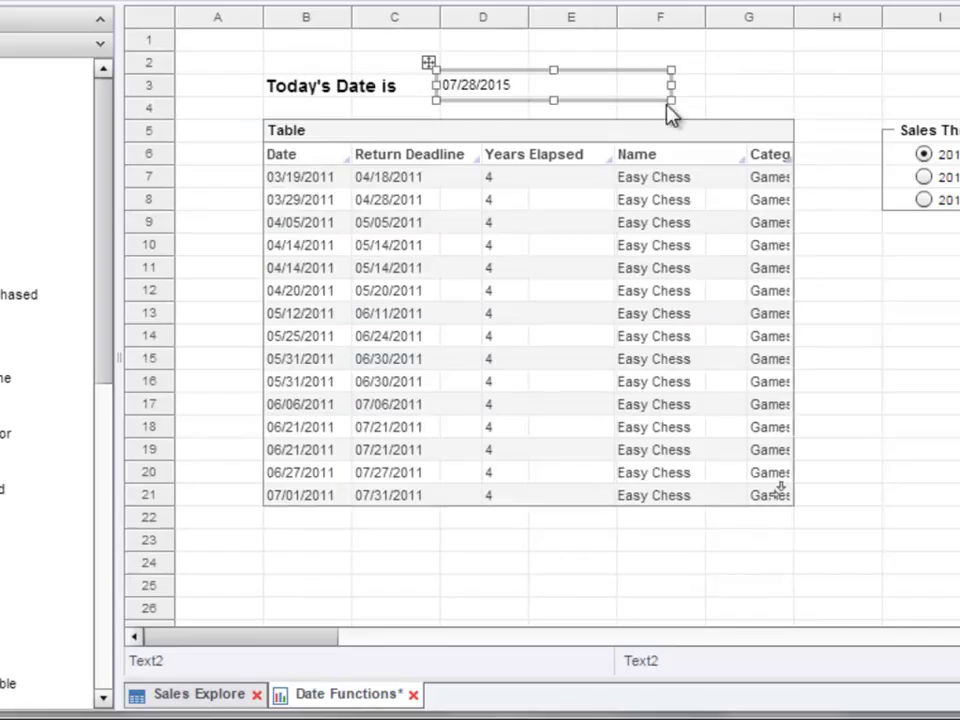
Step: Narrow the text component to fit the date and make its text bold at font size 16
drag(671, 85, 551, 90)
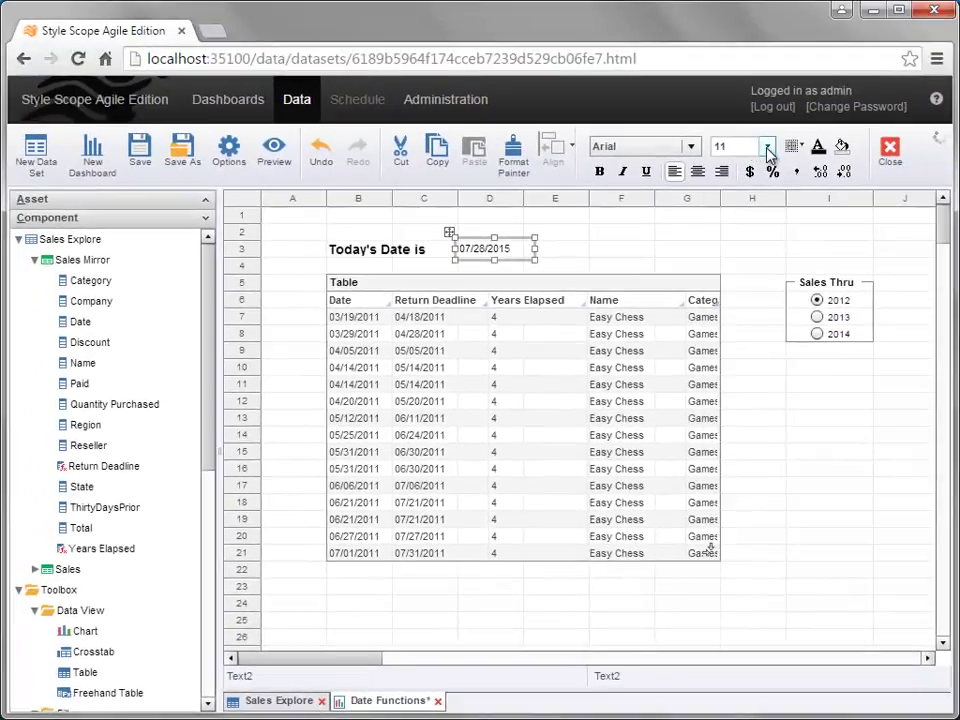
click(768, 150)
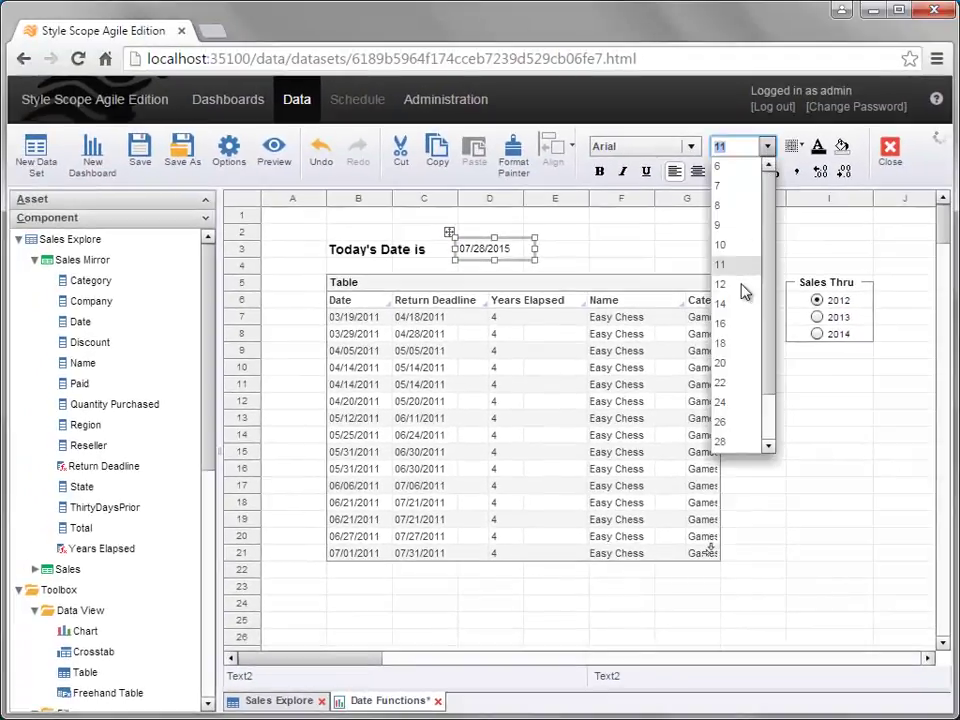
click(739, 330)
click(600, 174)
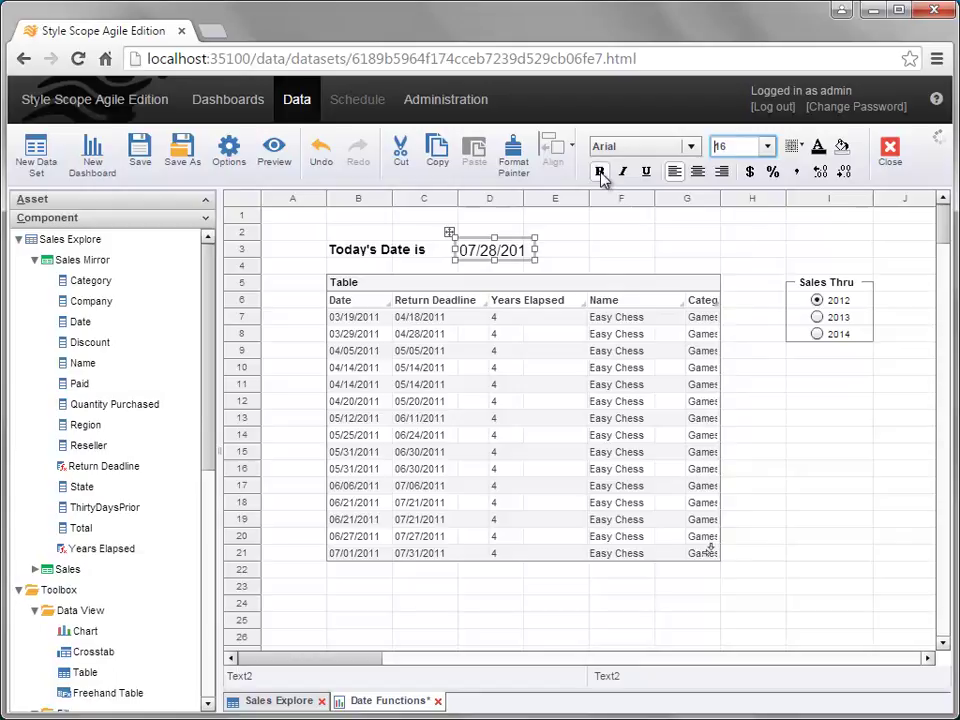
Step: Set the date text's font size to 14 and move it right up against the "Today's Date is" label
click(768, 146)
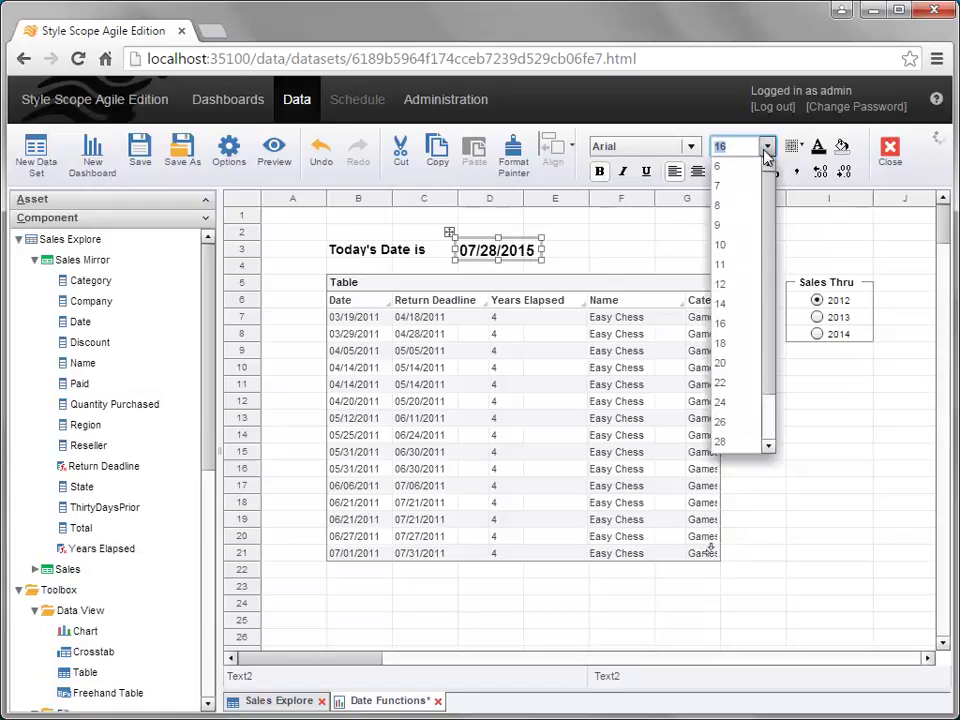
click(743, 309)
drag(448, 234, 426, 230)
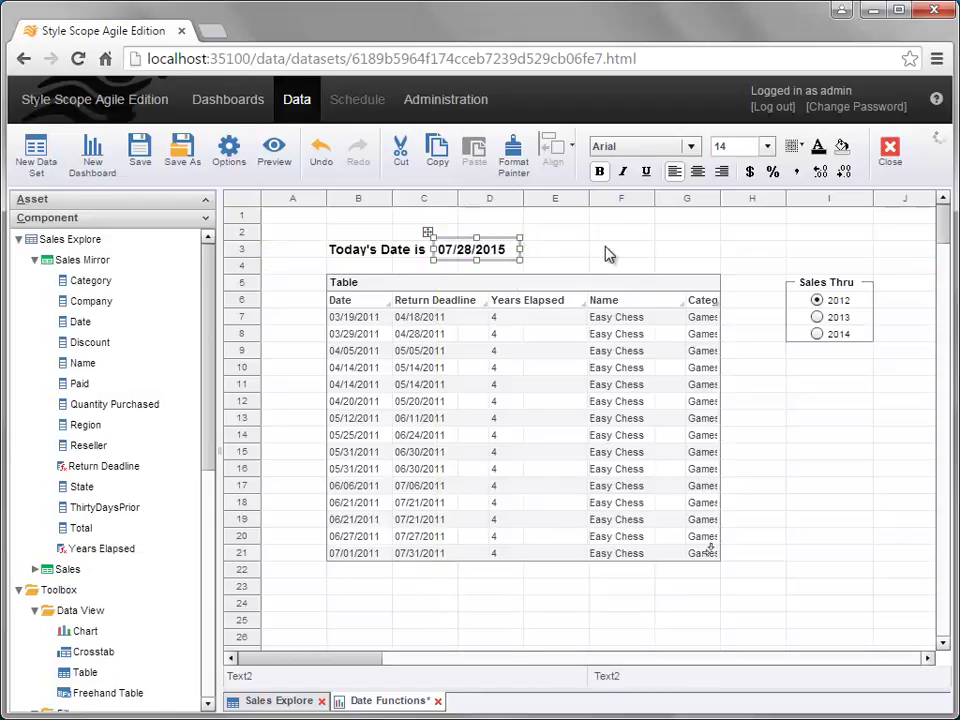
Step: Remove the separate text component that shows the date beside the "Today's Date is" label
click(608, 252)
click(375, 252)
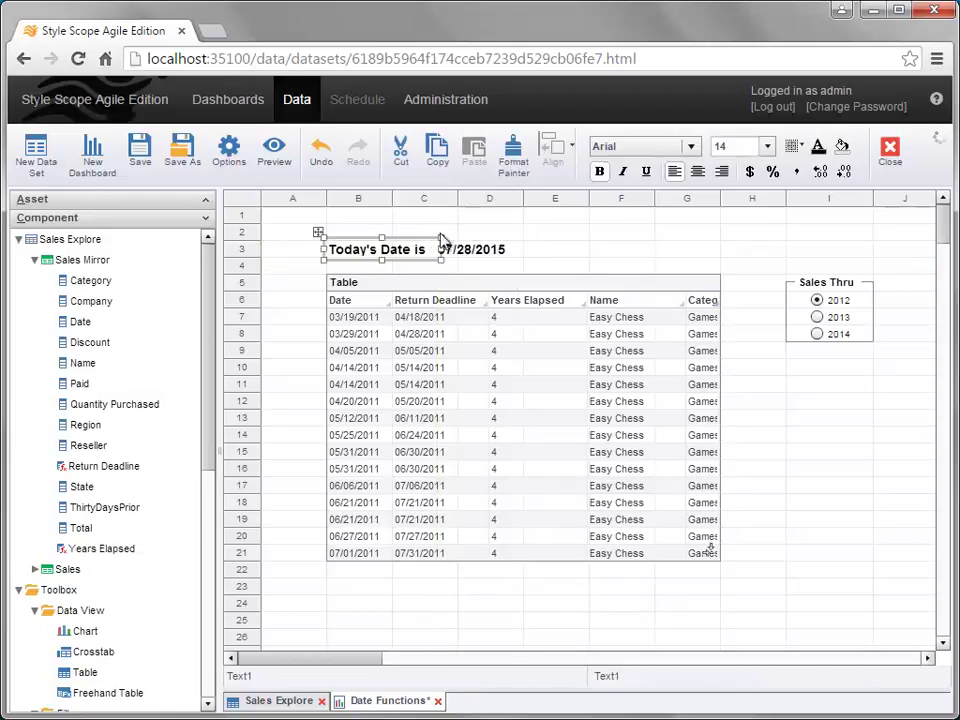
click(484, 258)
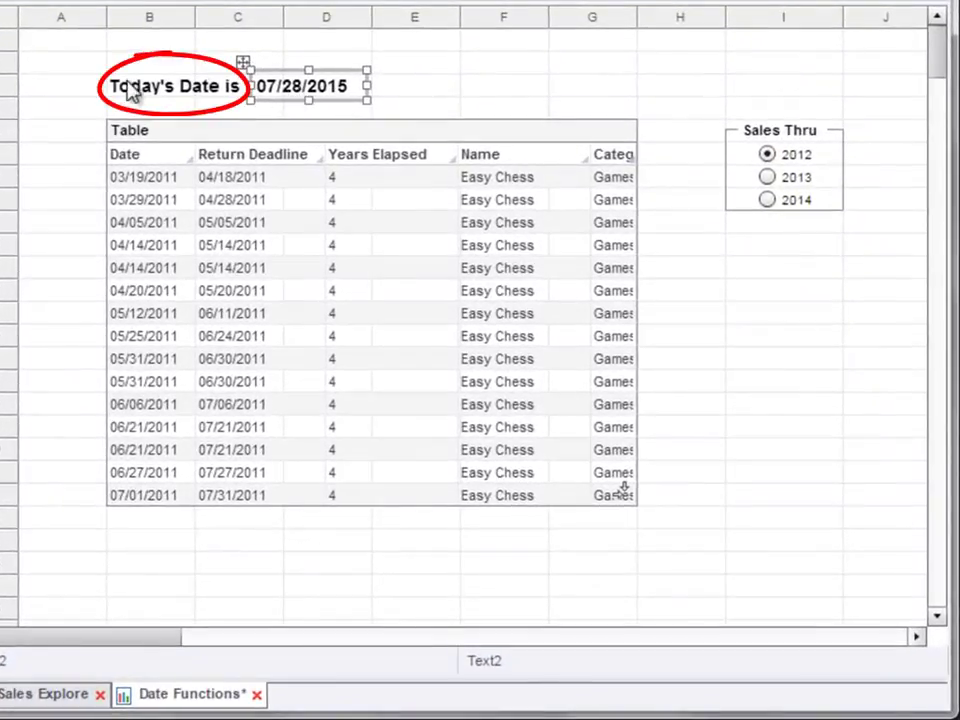
right_click(345, 88)
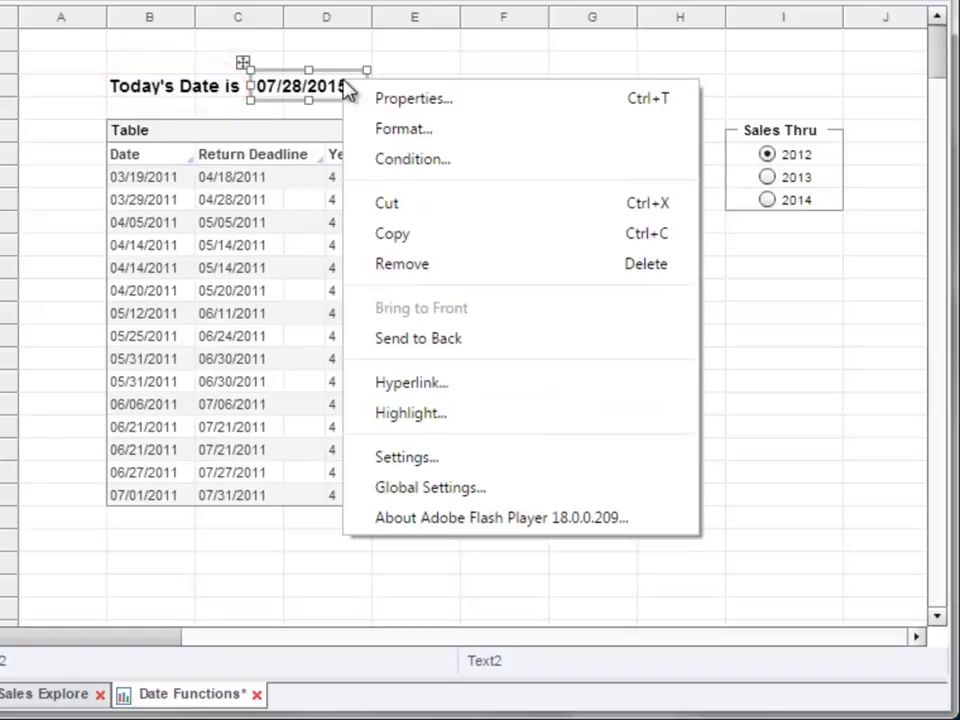
click(493, 264)
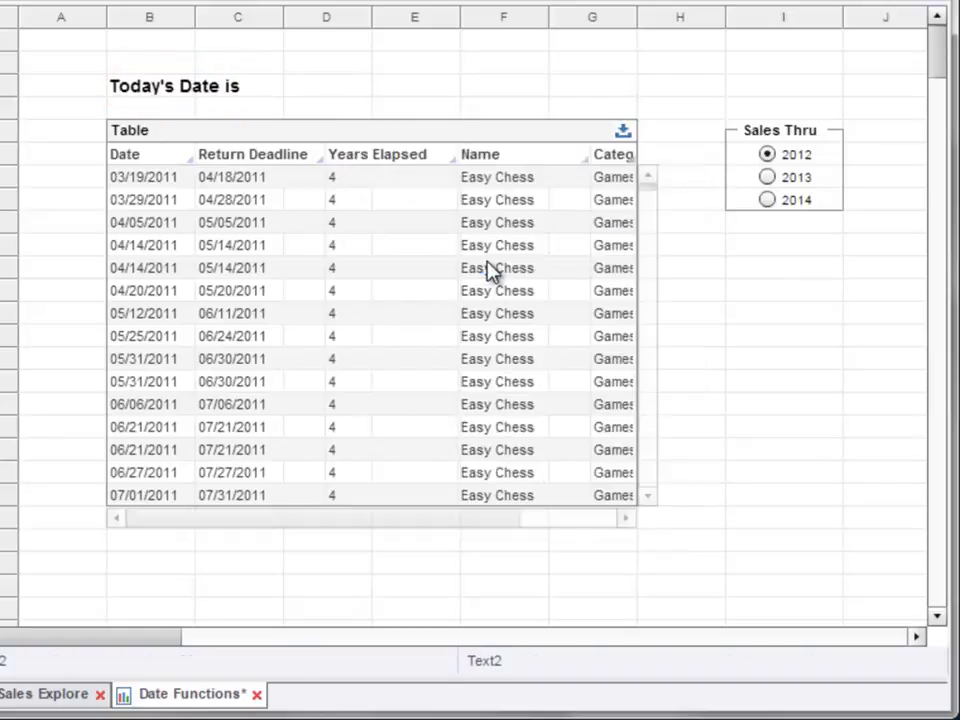
Step: Enter the script text = text + CALC.today() in the "Today's Date is" label's properties
click(229, 97)
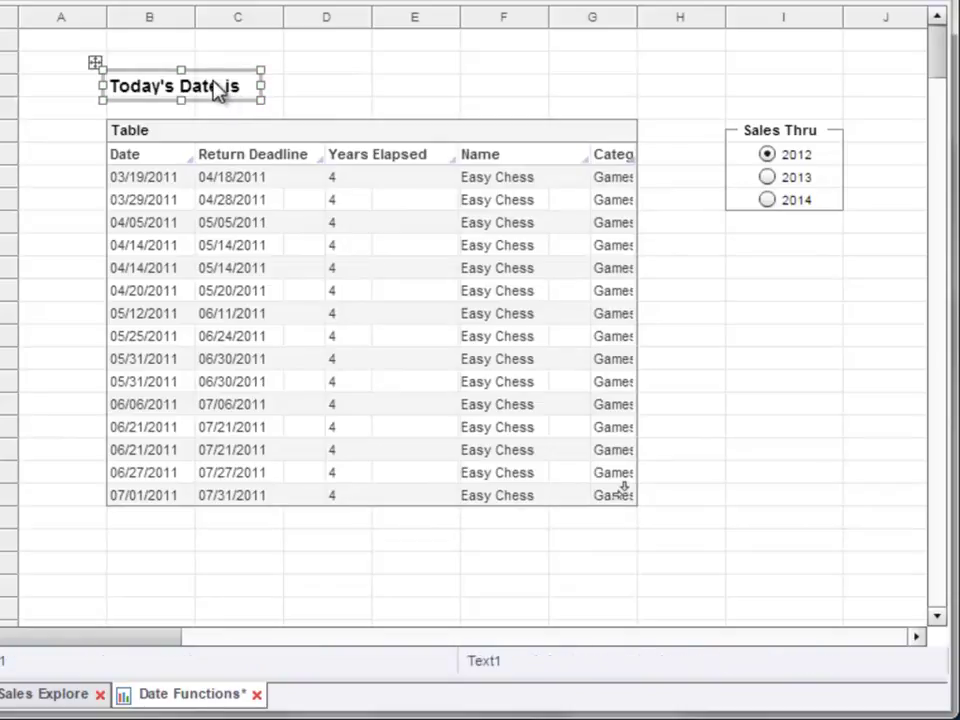
right_click(219, 90)
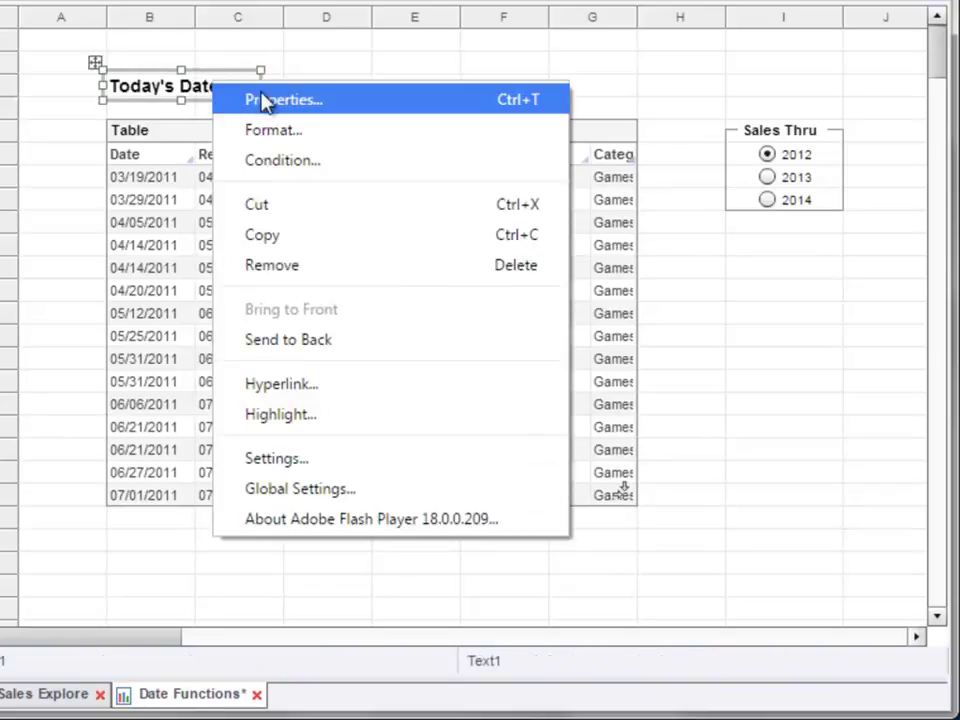
click(392, 111)
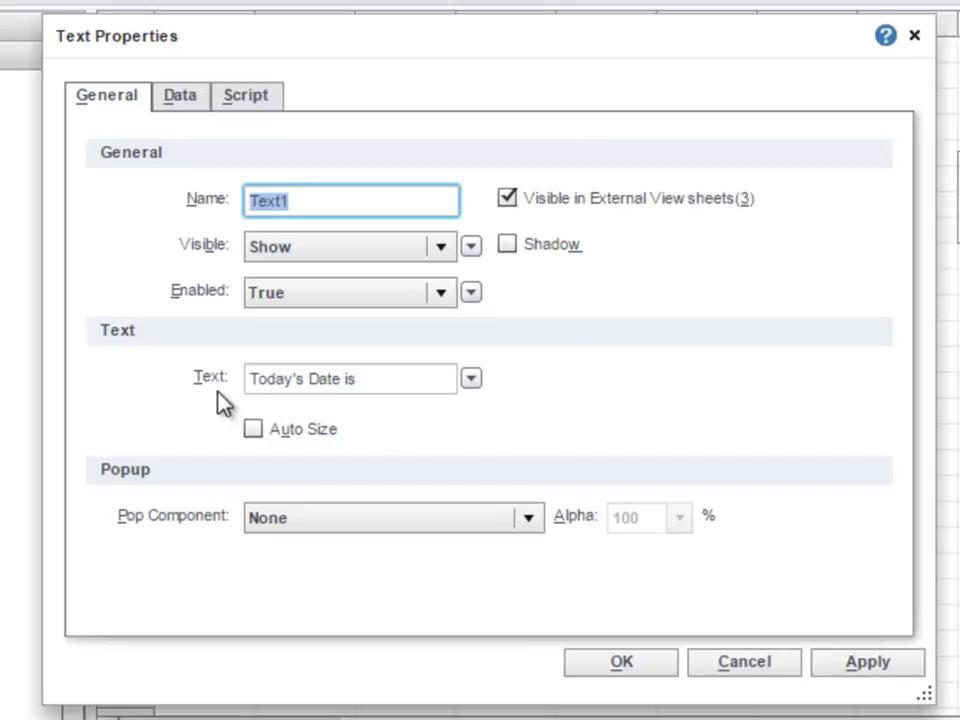
click(250, 98)
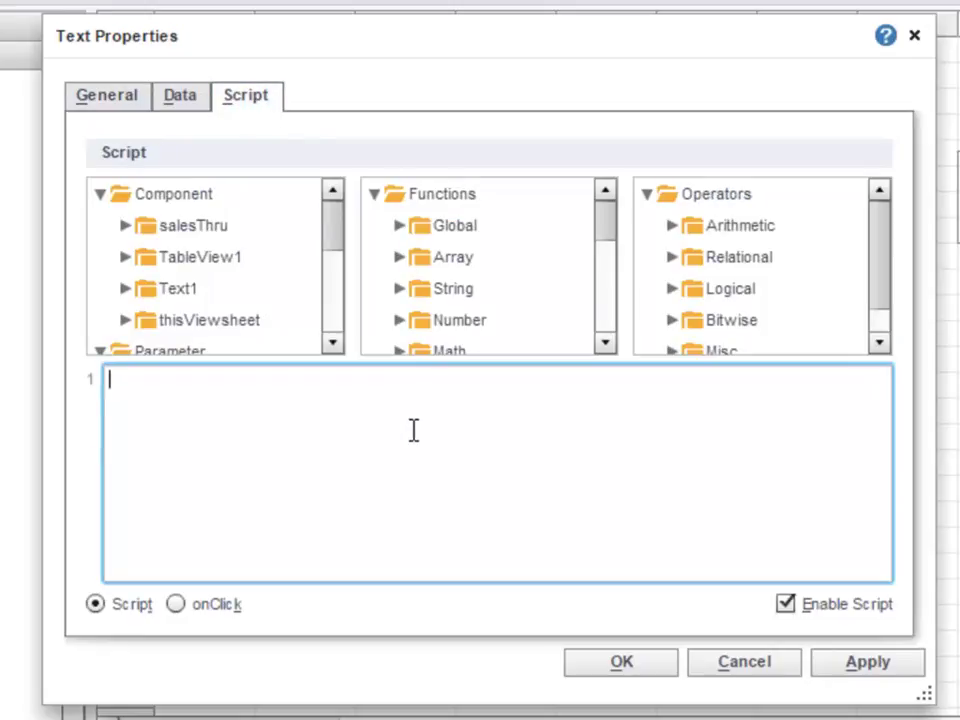
text(text = text + Ca)
key(Return)
text(.yo)
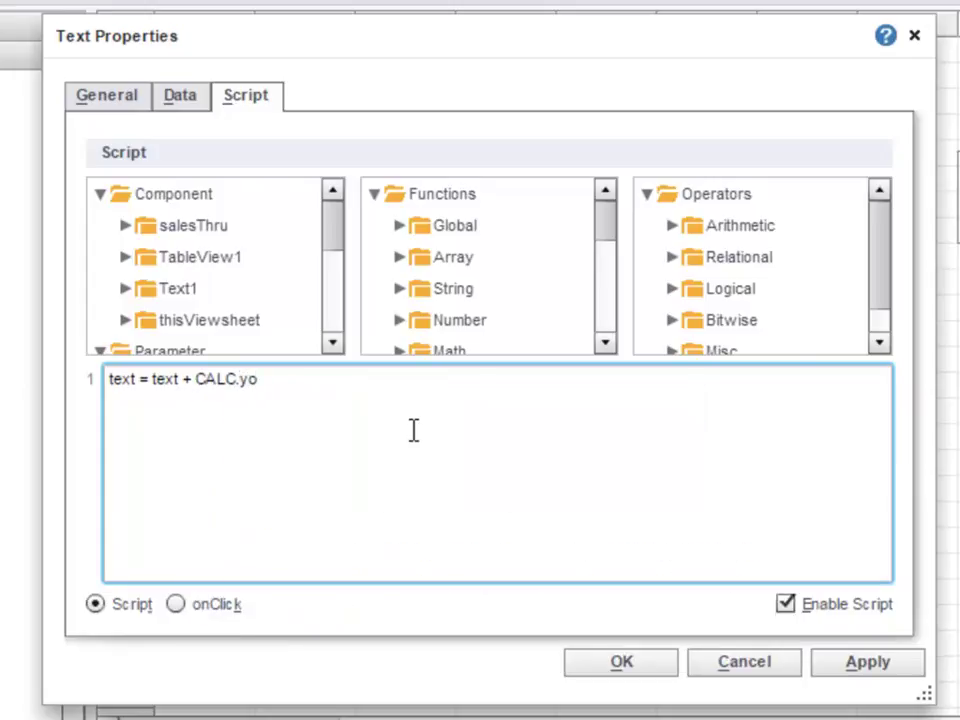
key(BackSpace)
key(BackSpace)
text(to)
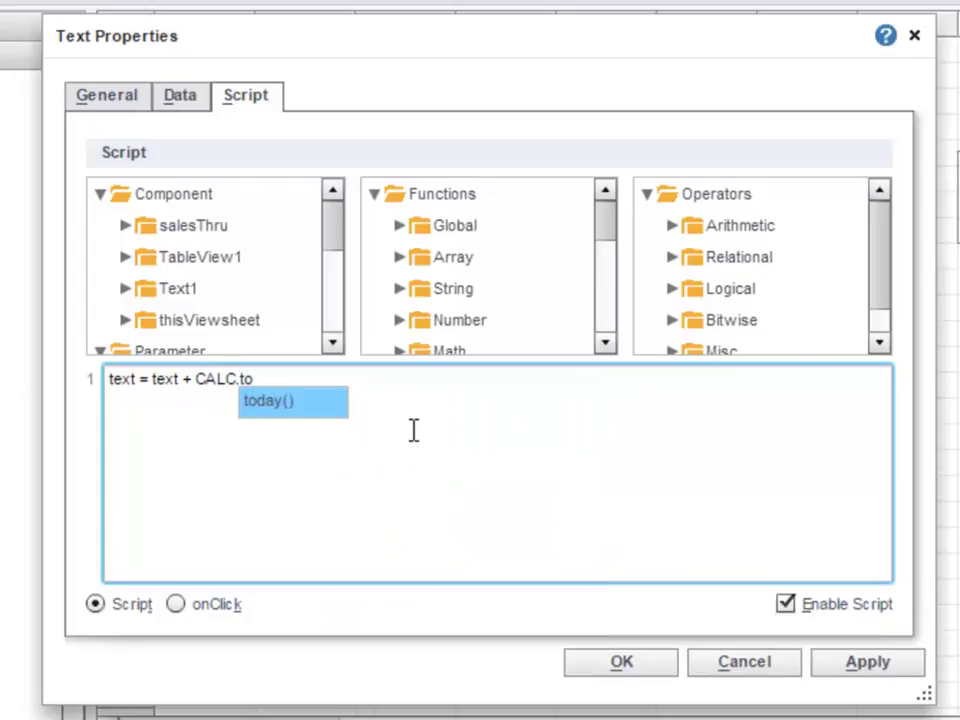
key(Return)
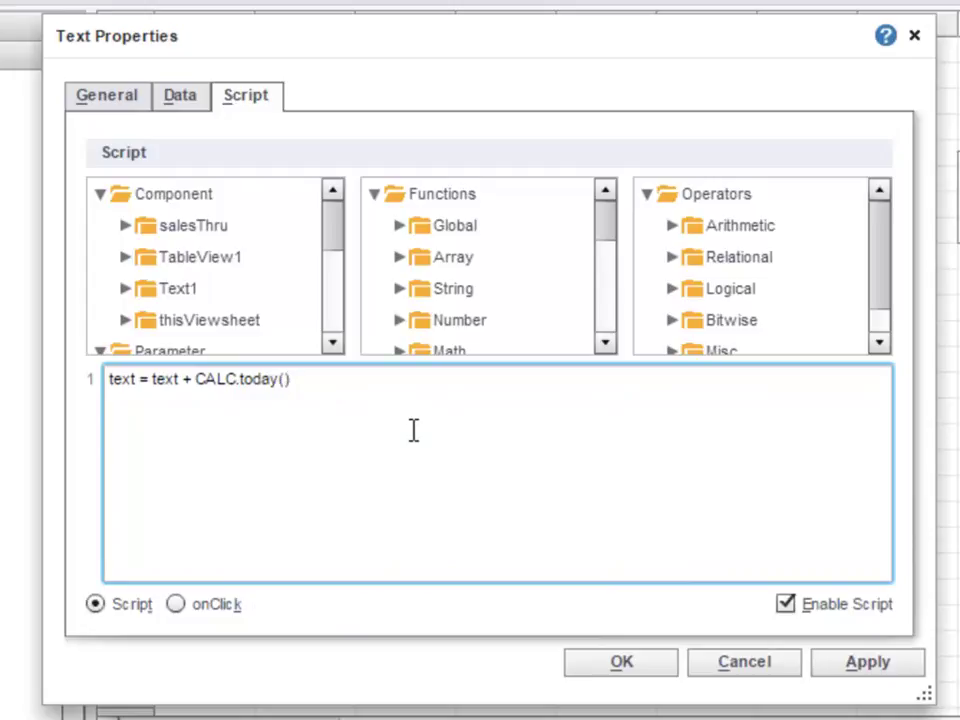
Step: Save the label's script and widen the text component until it ends within column F
drag(108, 380, 134, 380)
click(226, 488)
drag(152, 379, 303, 378)
click(386, 450)
drag(150, 381, 311, 375)
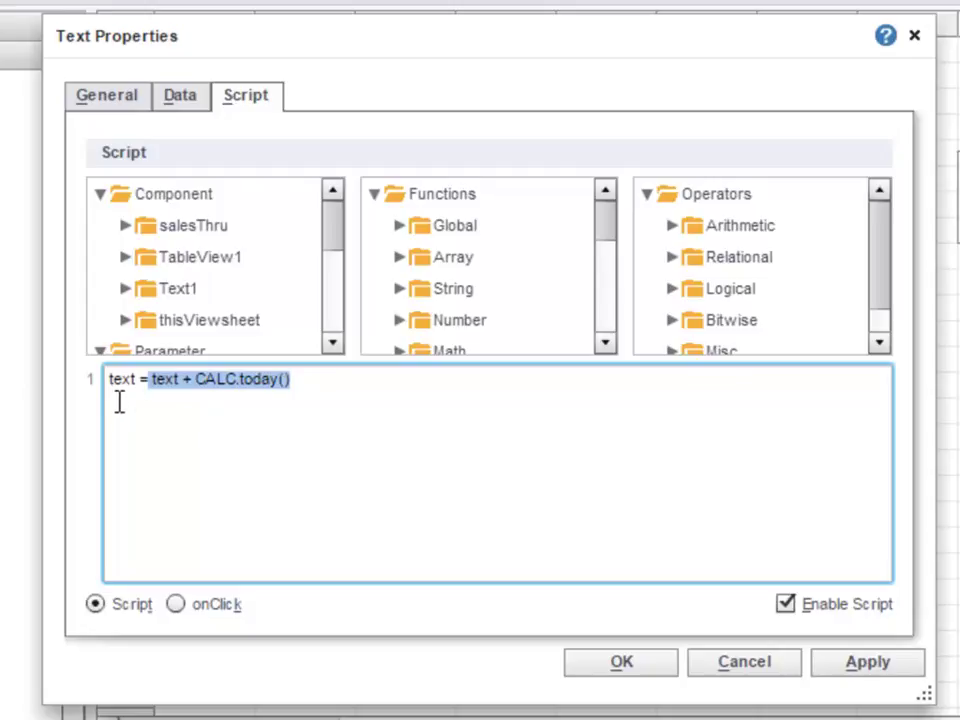
click(336, 381)
click(670, 663)
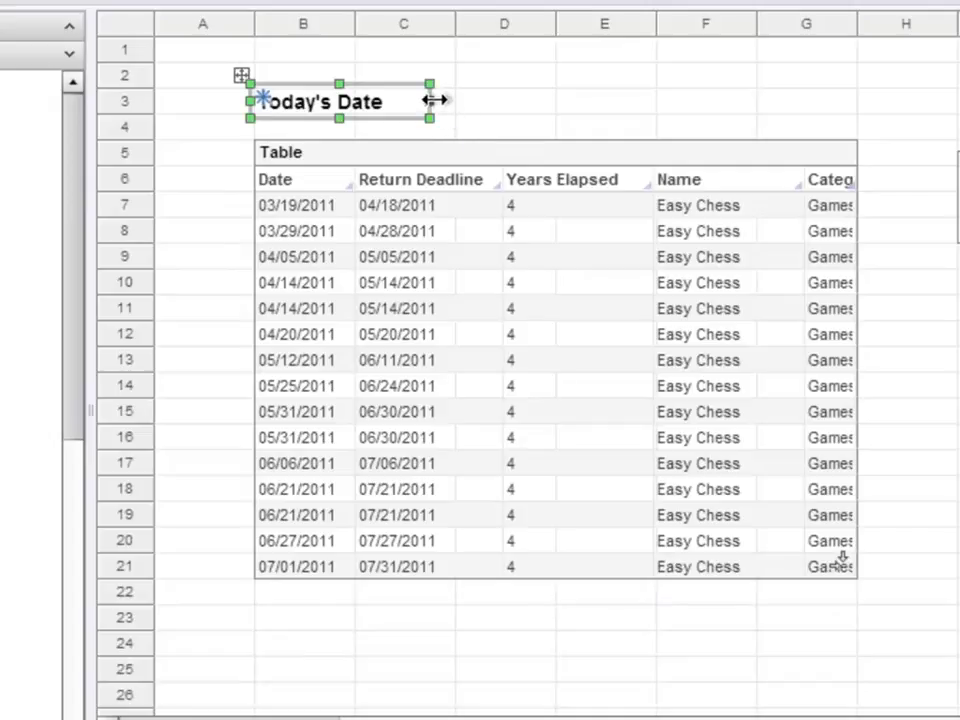
drag(432, 100, 615, 100)
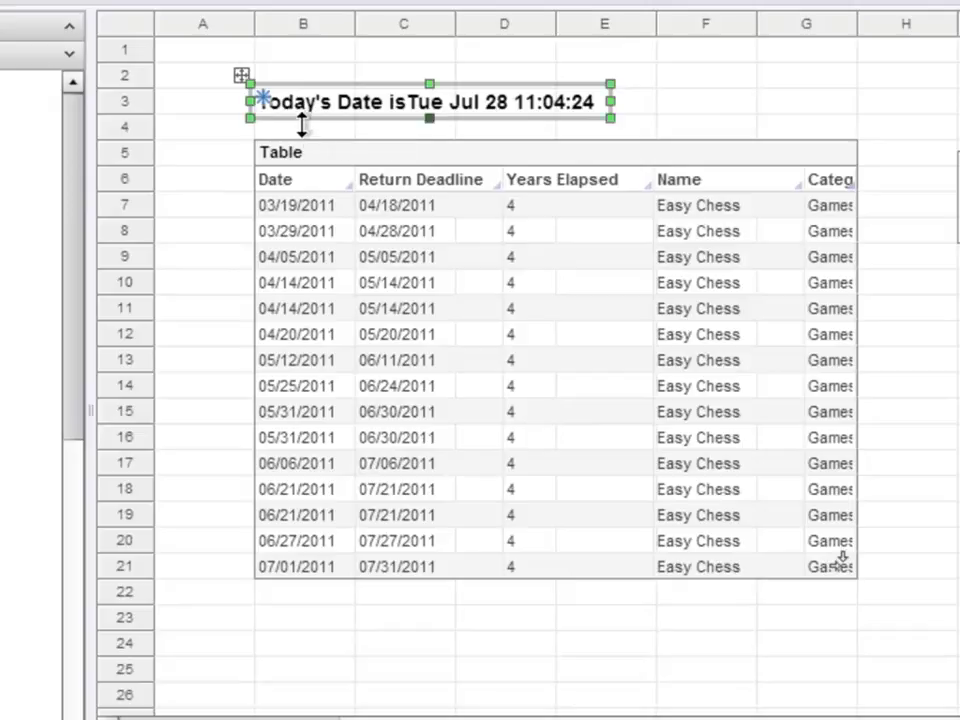
drag(614, 100, 687, 100)
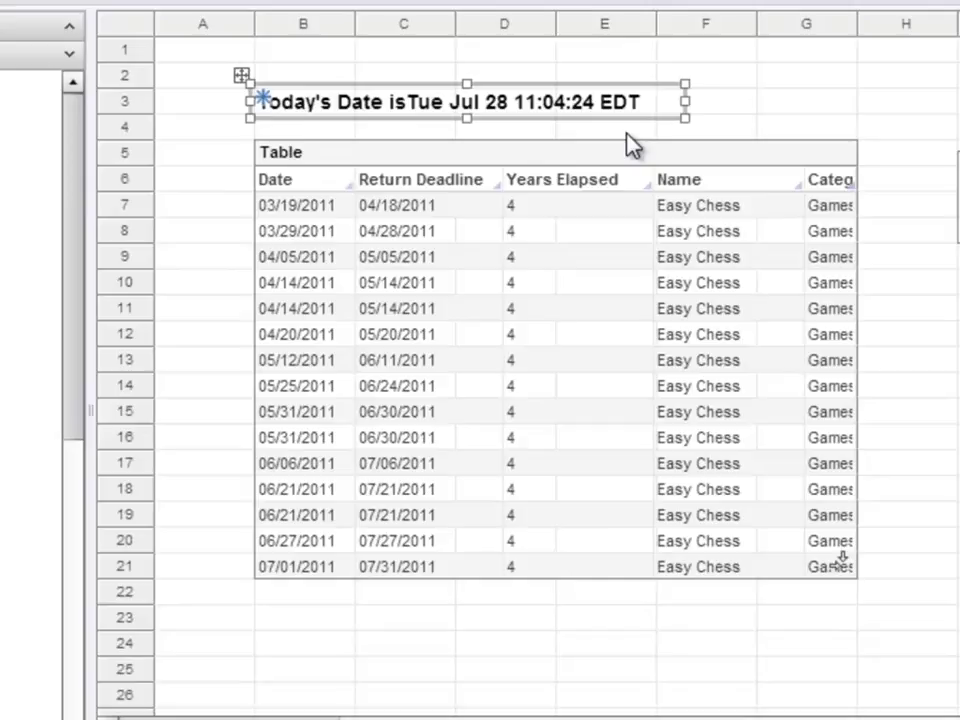
Step: Insert ' ' + before CALC.today() in the text component's script to separate the label from the date
right_click(545, 108)
click(659, 128)
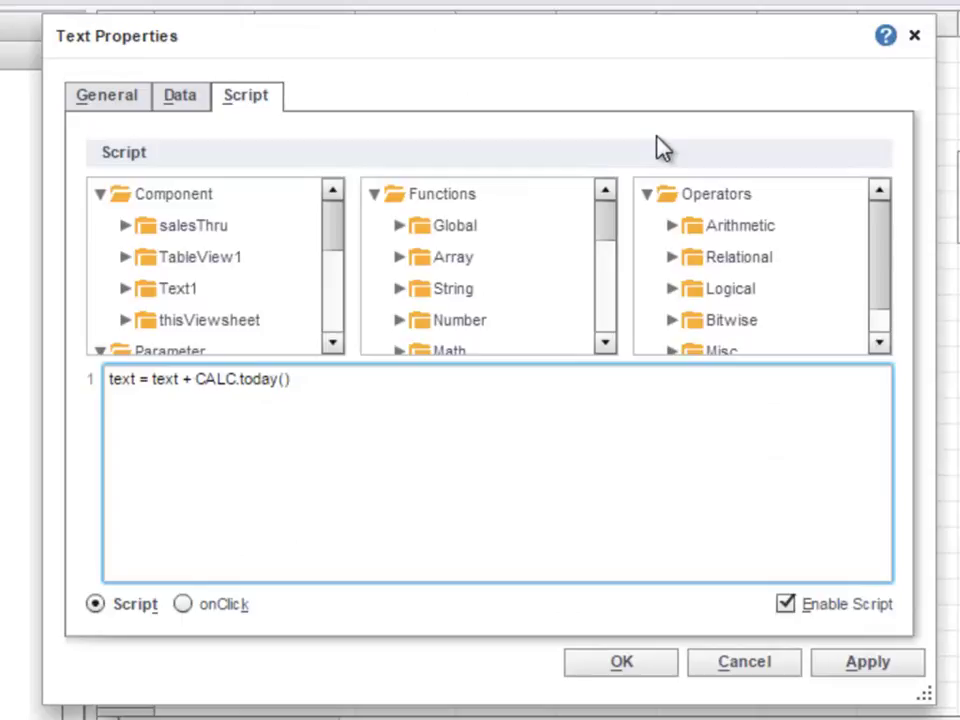
click(196, 379)
text(' ' +)
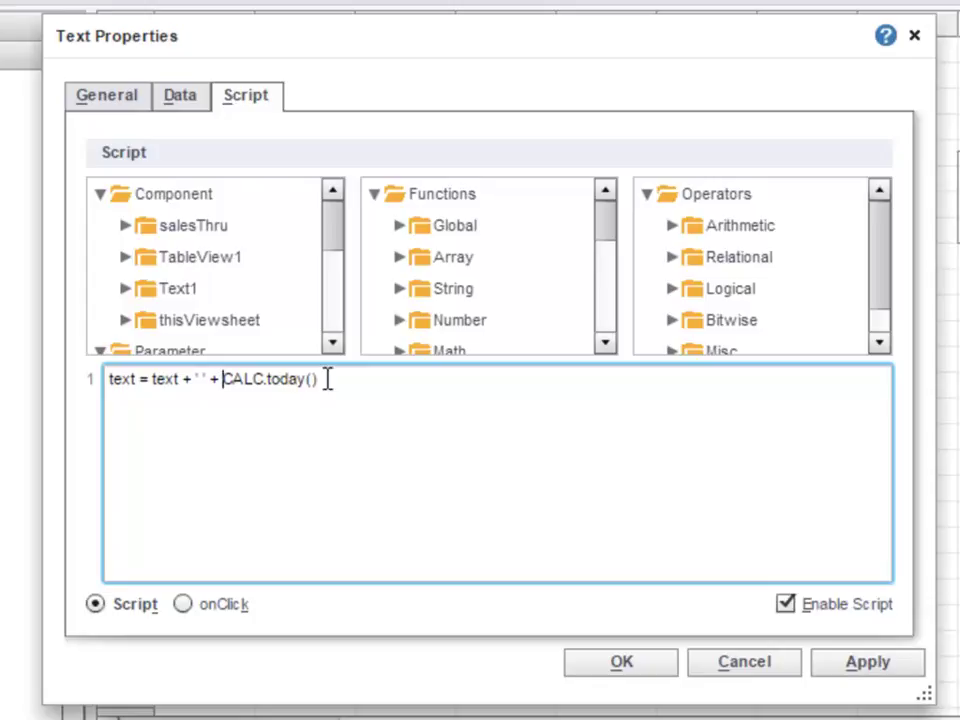
Step: Find formatDate among the global functions and insert it before CALC.today() in the script
click(400, 226)
scroll(560, 300, down, 2)
click(606, 322)
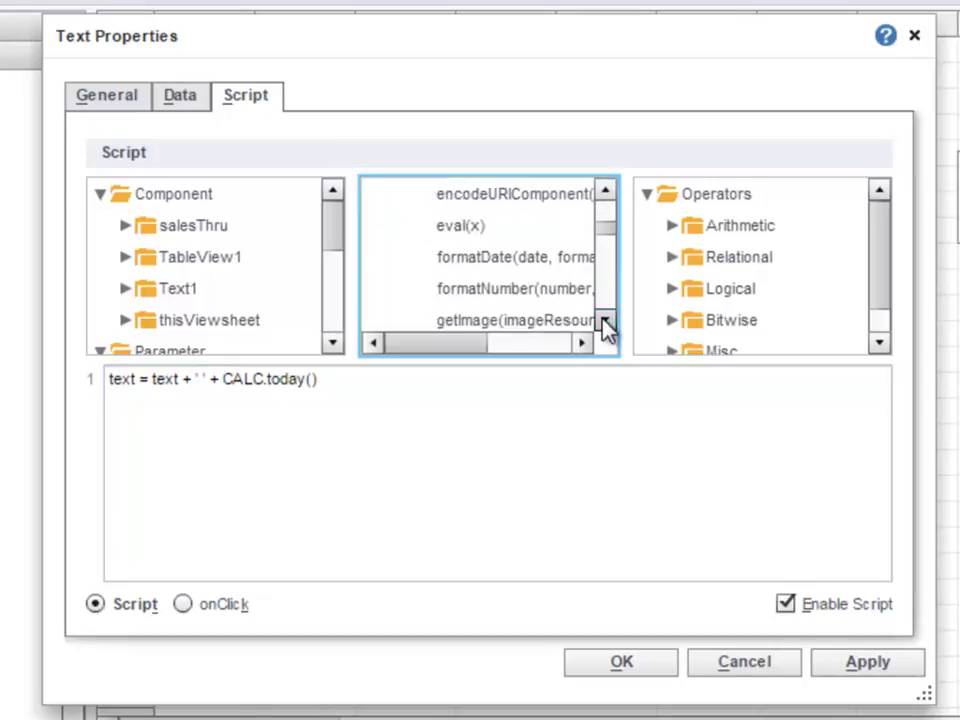
drag(461, 349, 494, 349)
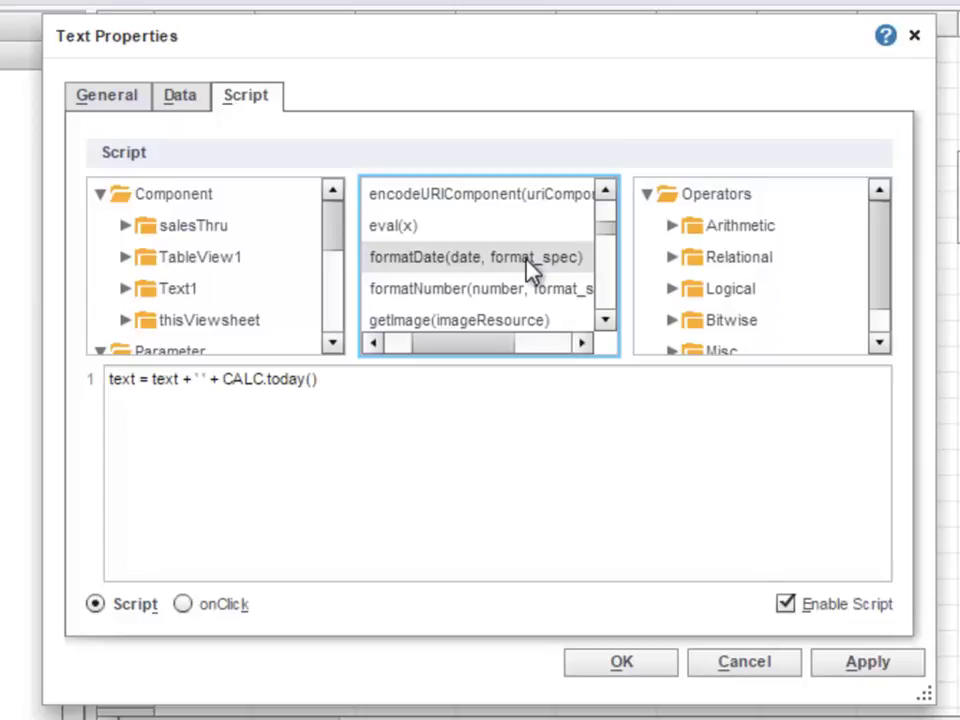
click(225, 385)
text(format)
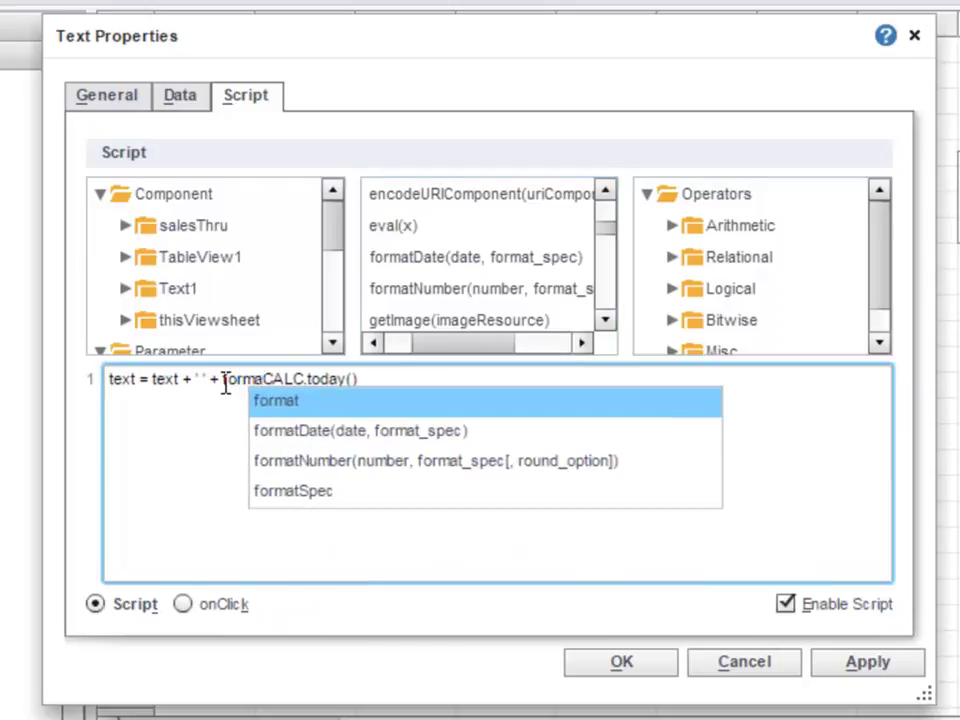
key(Down)
key(Return)
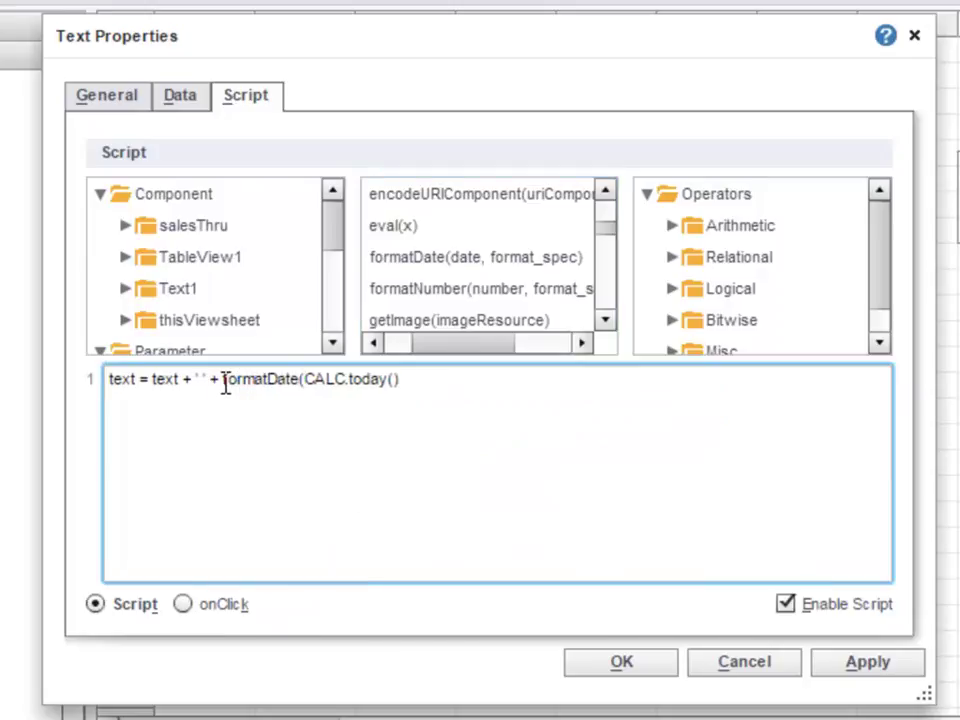
Step: Complete the formatDate call with the format 'MM/dd/yyyy', save the script, and narrow the text component to fit its text
click(437, 381)
text(,'MM)
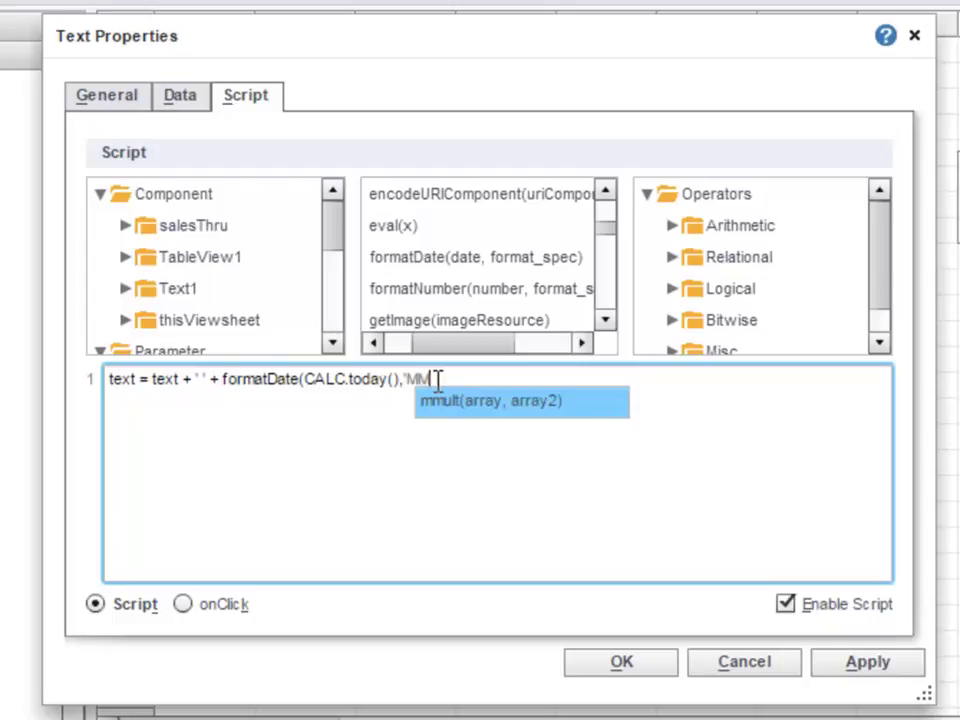
text(/dd)
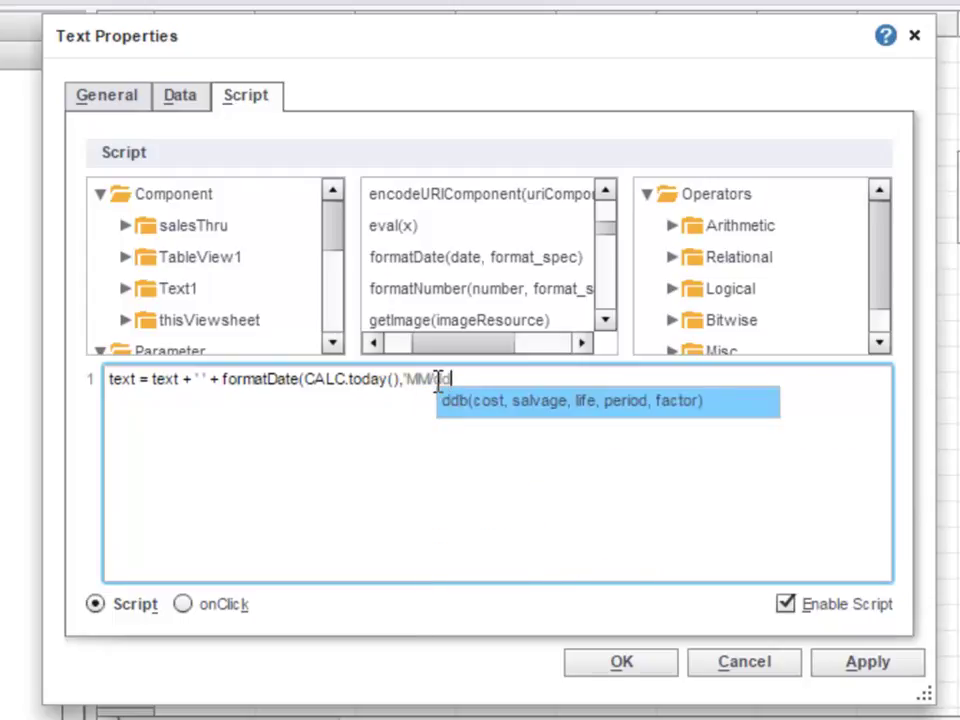
text(/yyyy'))
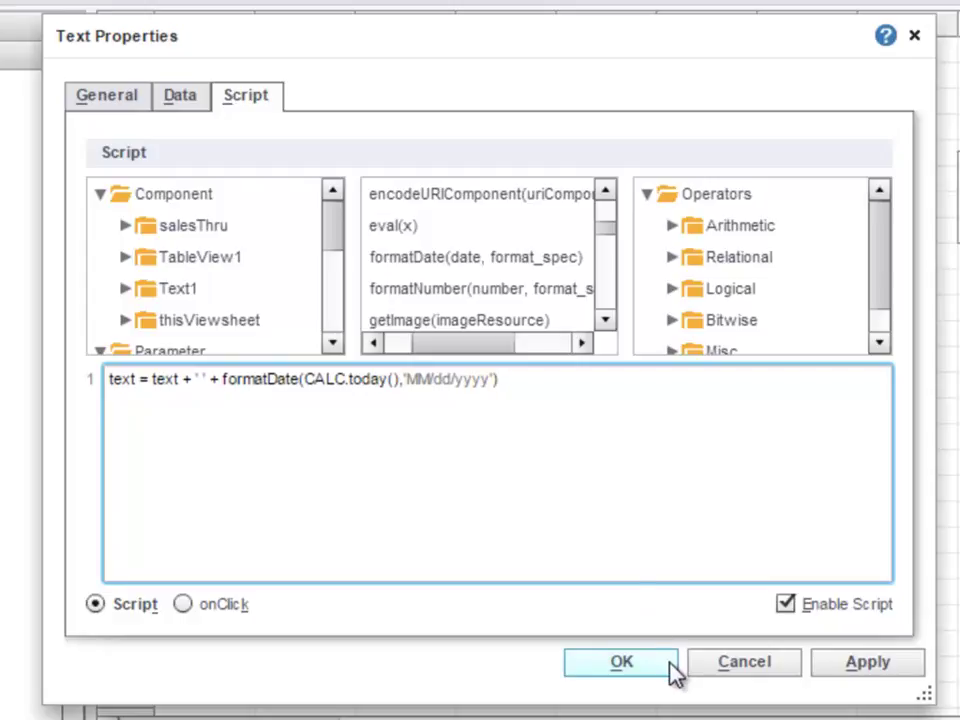
click(621, 662)
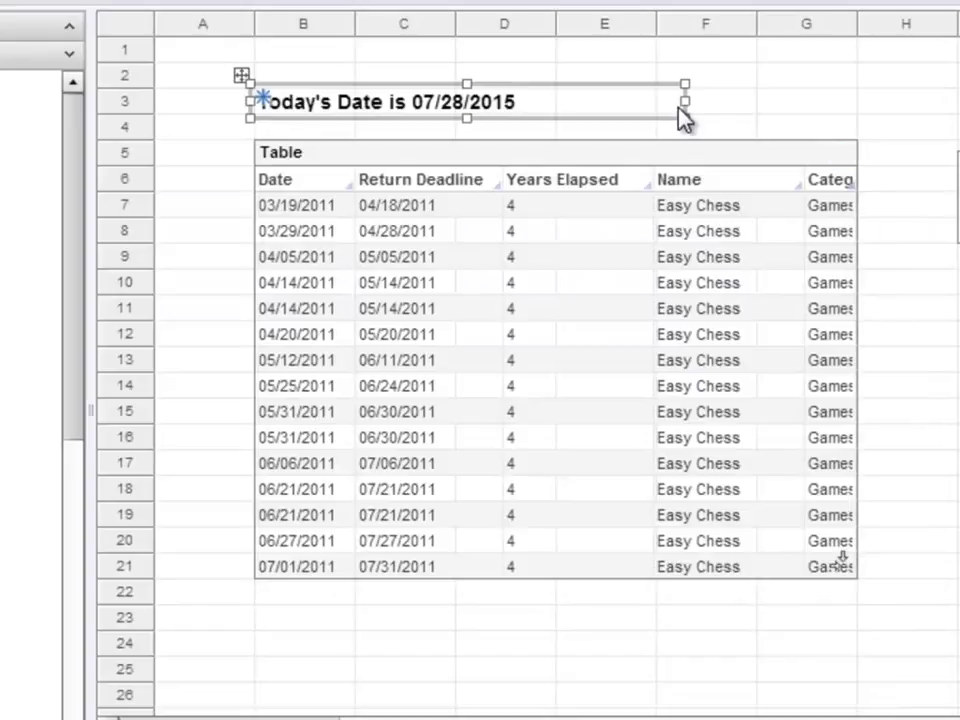
drag(685, 101, 530, 100)
click(581, 672)
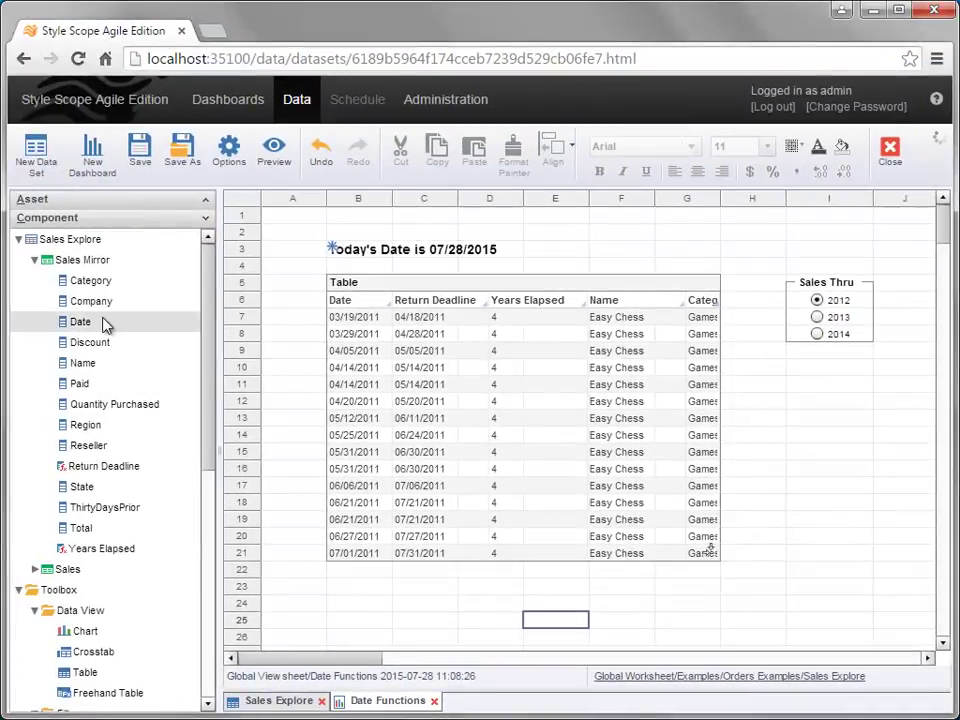
Step: Add a range slider for Sales Mirror's Date field below the table and set its range to 2011 Mar through 2011 Oct
drag(105, 325, 709, 606)
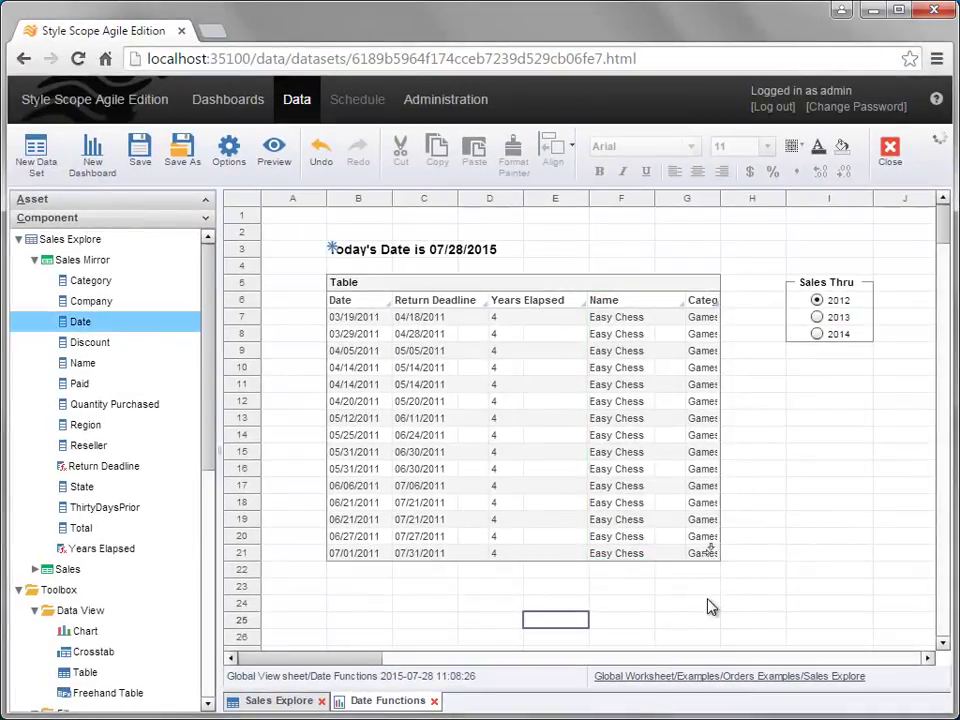
mouse_move(790, 611)
mouse_down()
mouse_move(892, 614)
mouse_move(771, 614)
mouse_up()
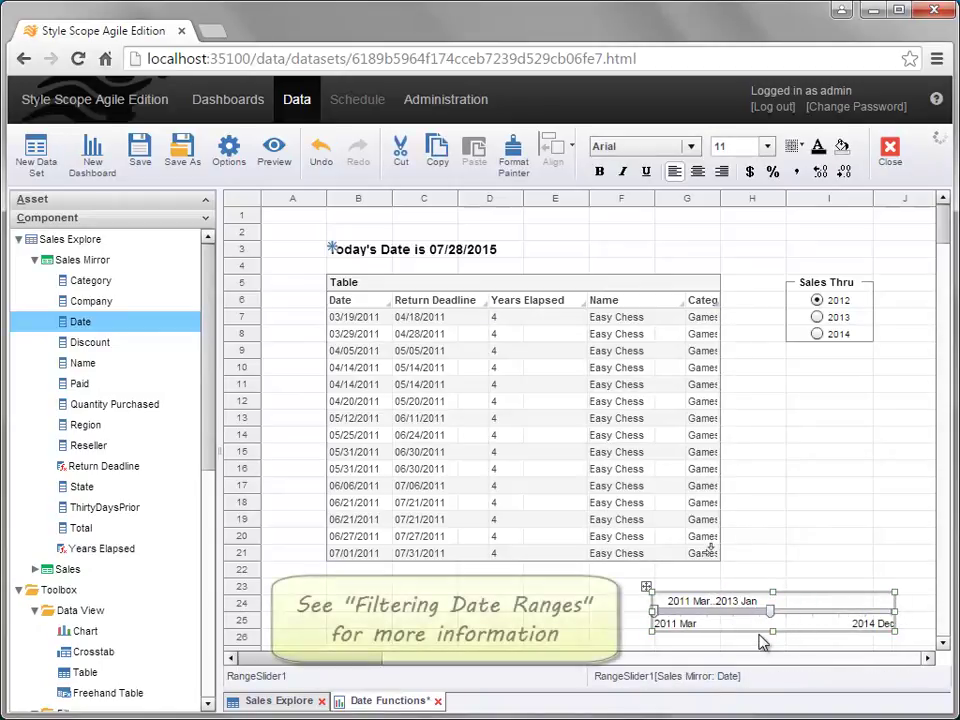
drag(771, 612, 698, 624)
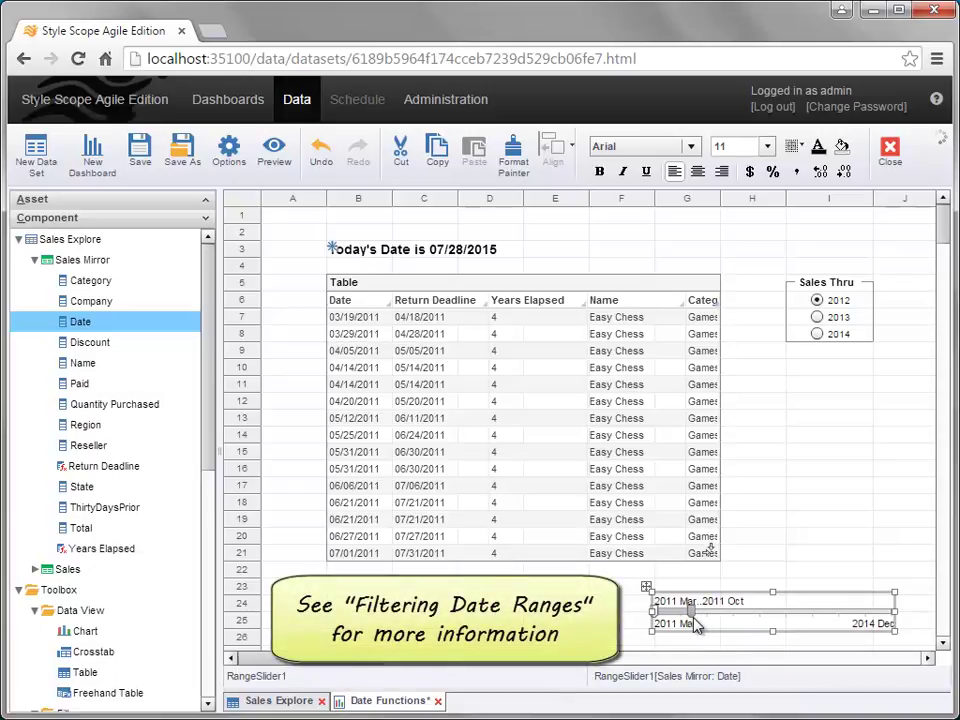
Step: Shift the date slider's range to 2013 Nov through 2014 Jun, then delete the slider
click(422, 287)
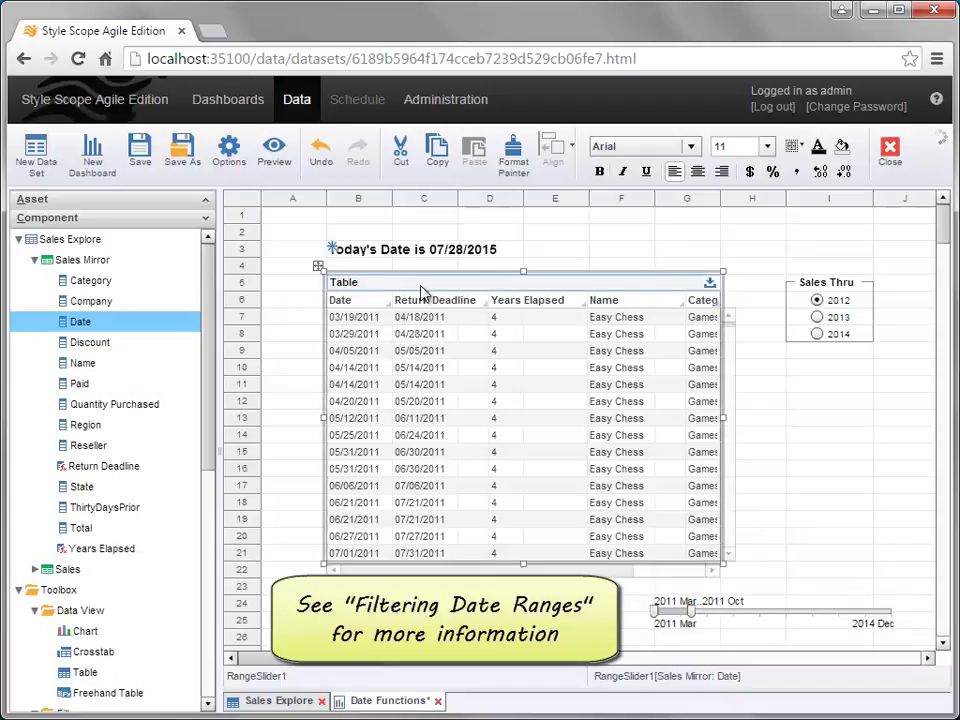
drag(680, 618, 852, 603)
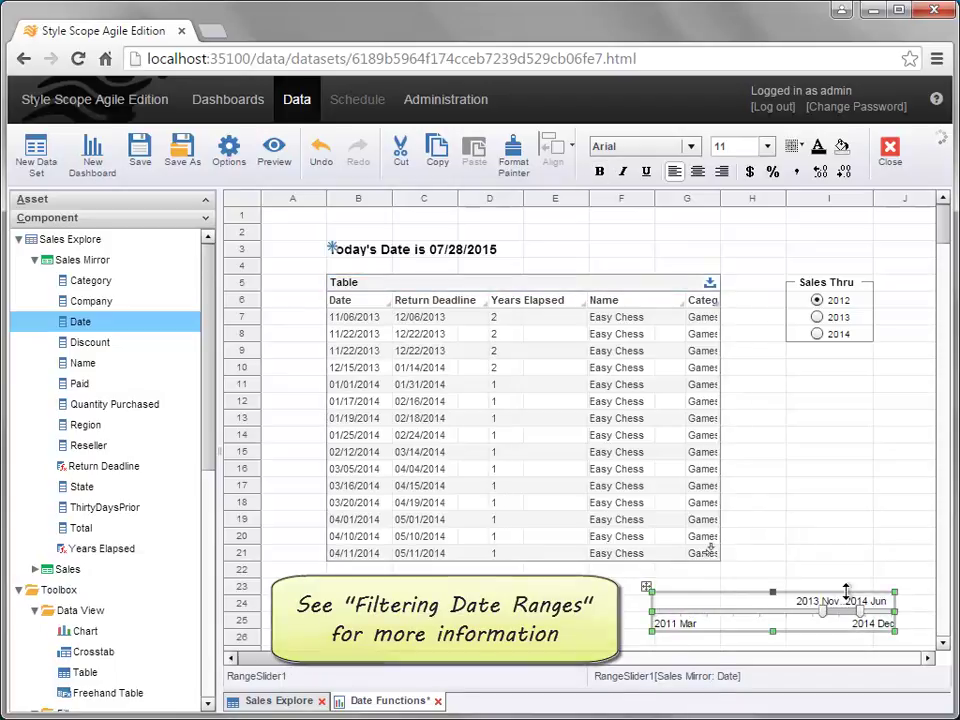
key(Delete)
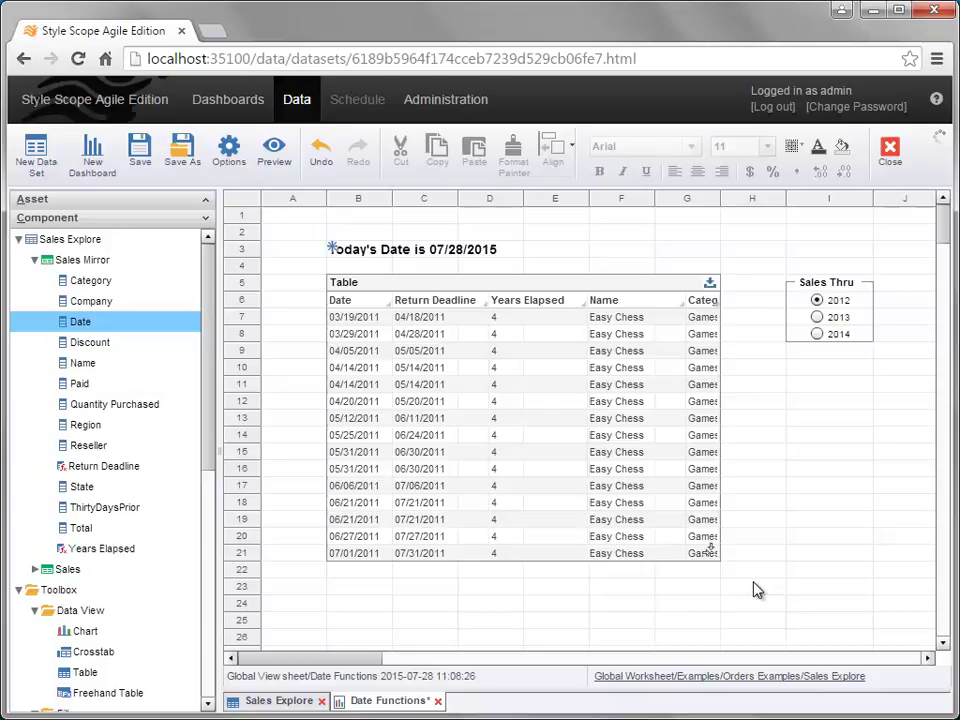
Step: Open the table's conditions and start one on the Date field with the operator 'is between'
click(683, 621)
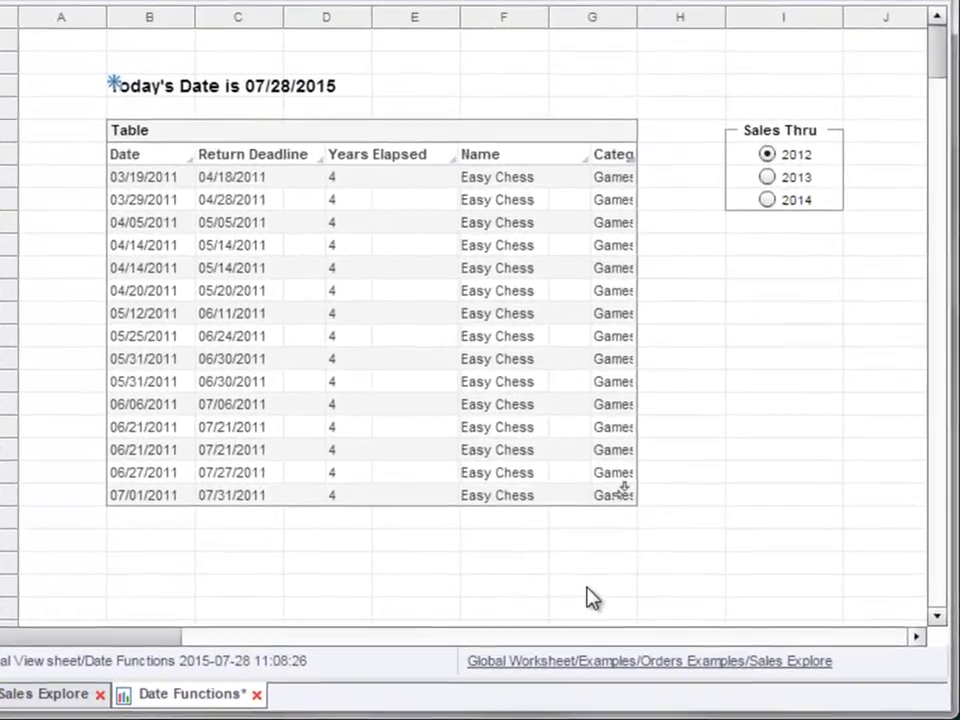
right_click(405, 143)
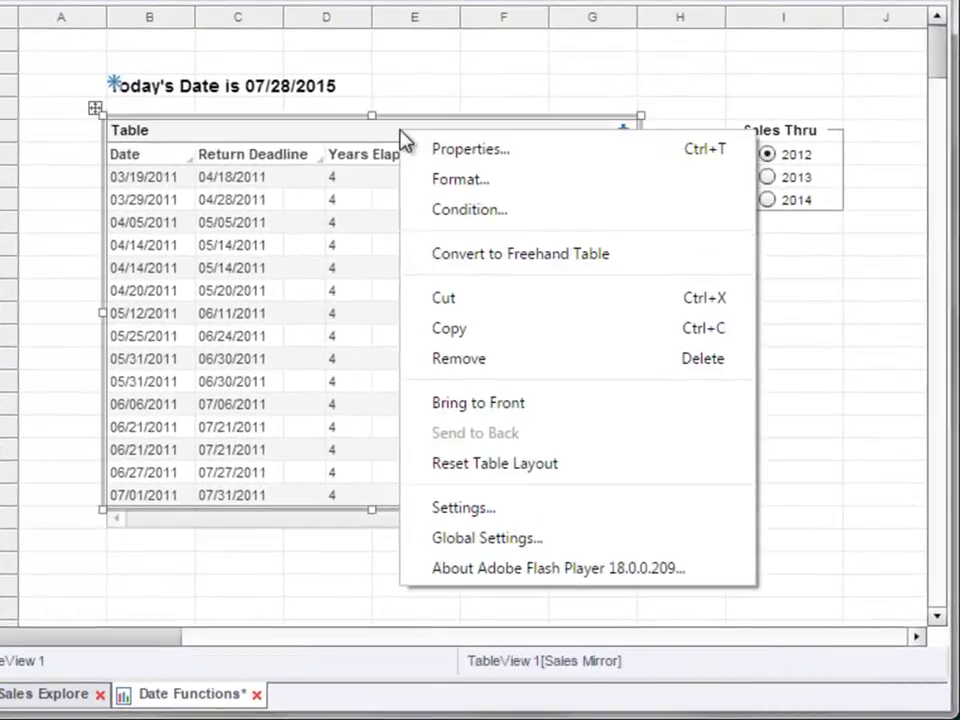
click(540, 216)
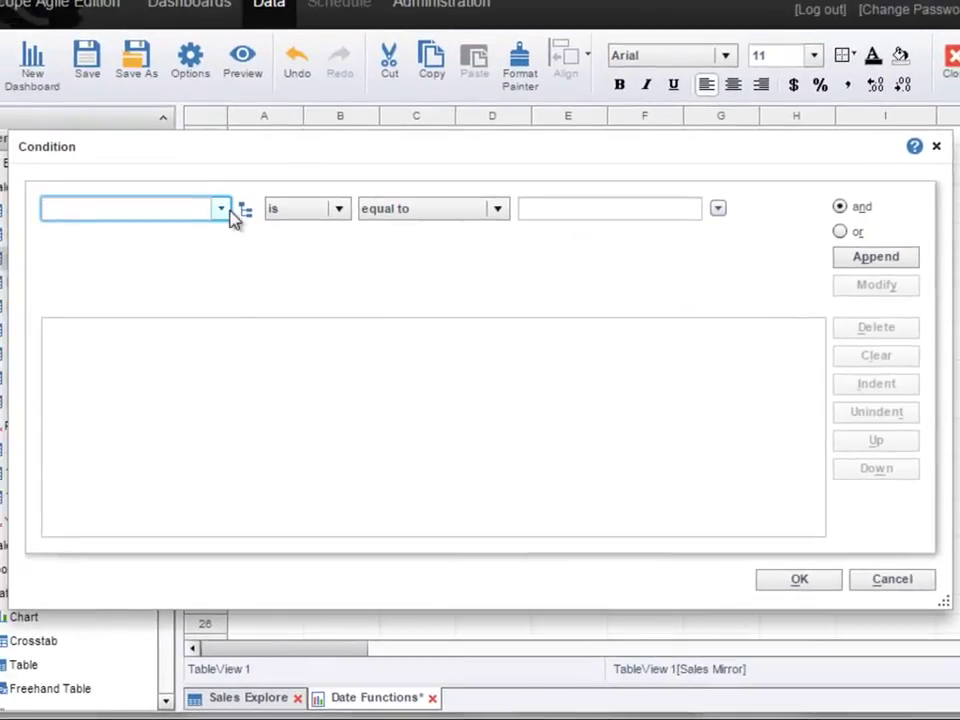
click(222, 209)
click(182, 277)
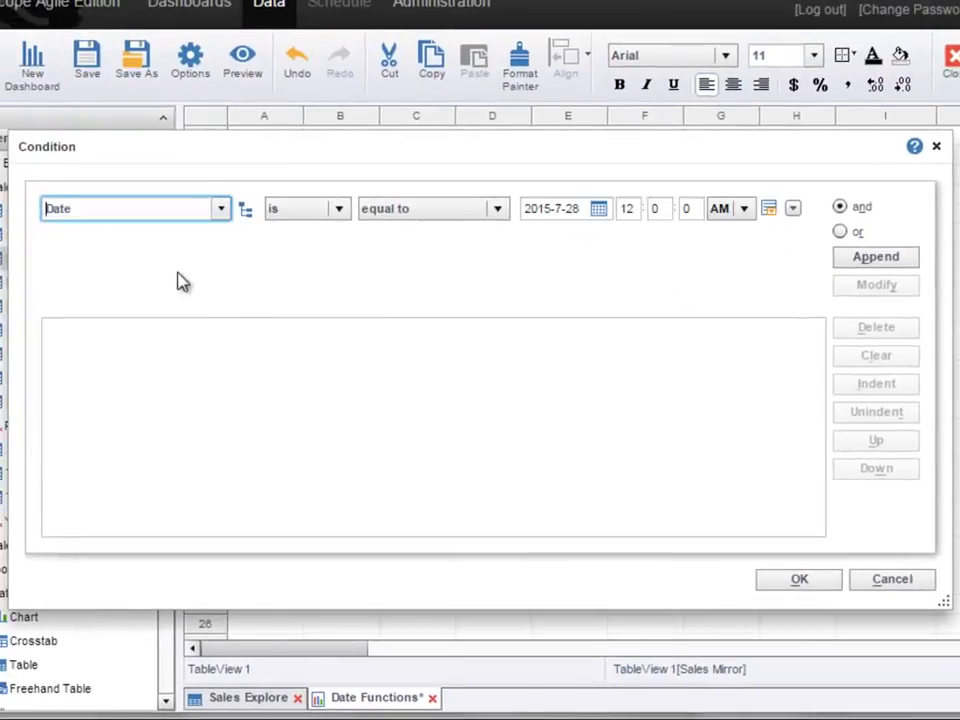
click(422, 211)
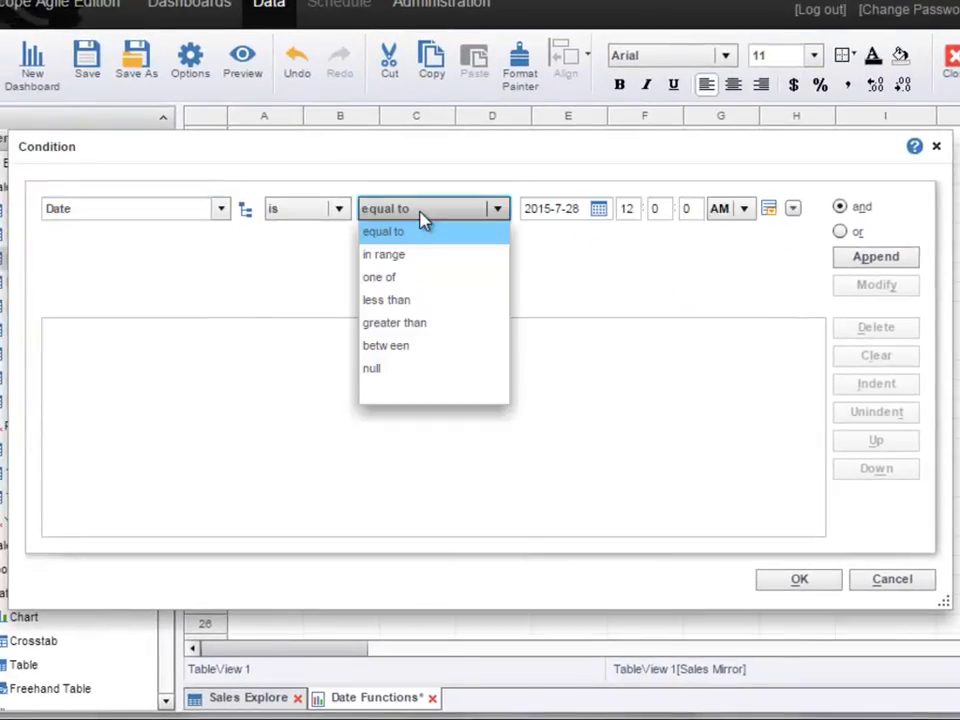
click(433, 347)
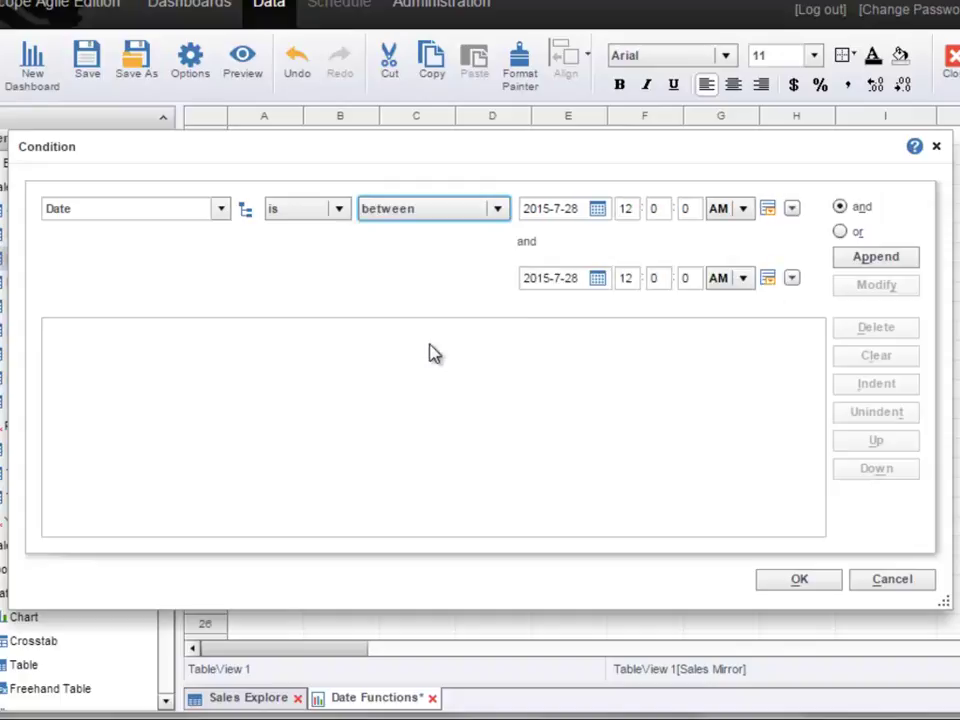
Step: Set the start date of the between condition to 2011-1-1
click(600, 211)
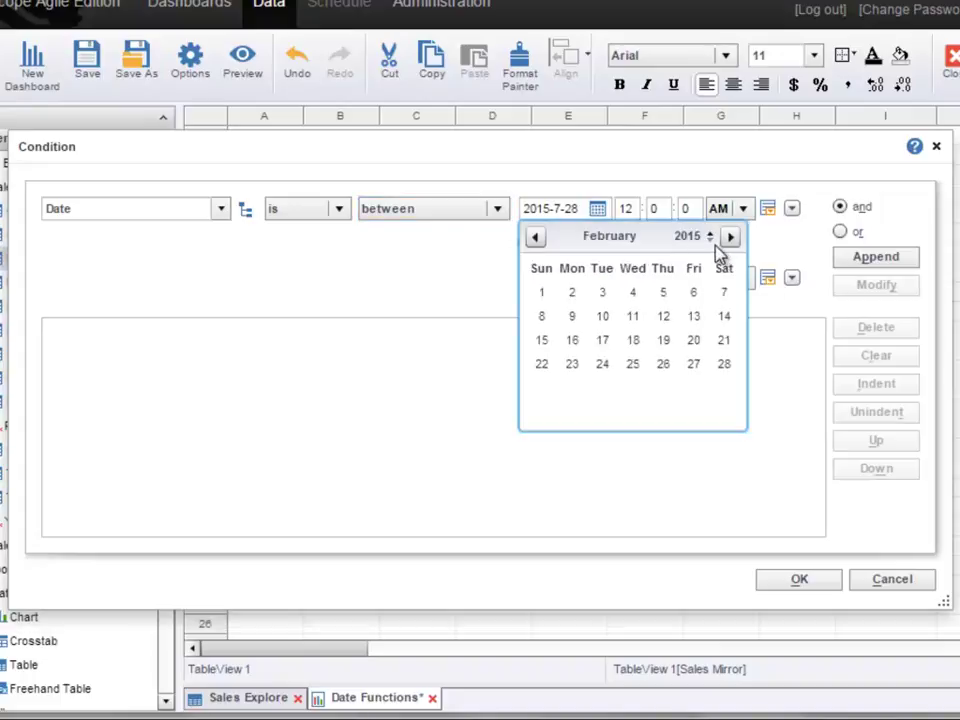
click(711, 240)
click(711, 240)
click(711, 240)
click(711, 240)
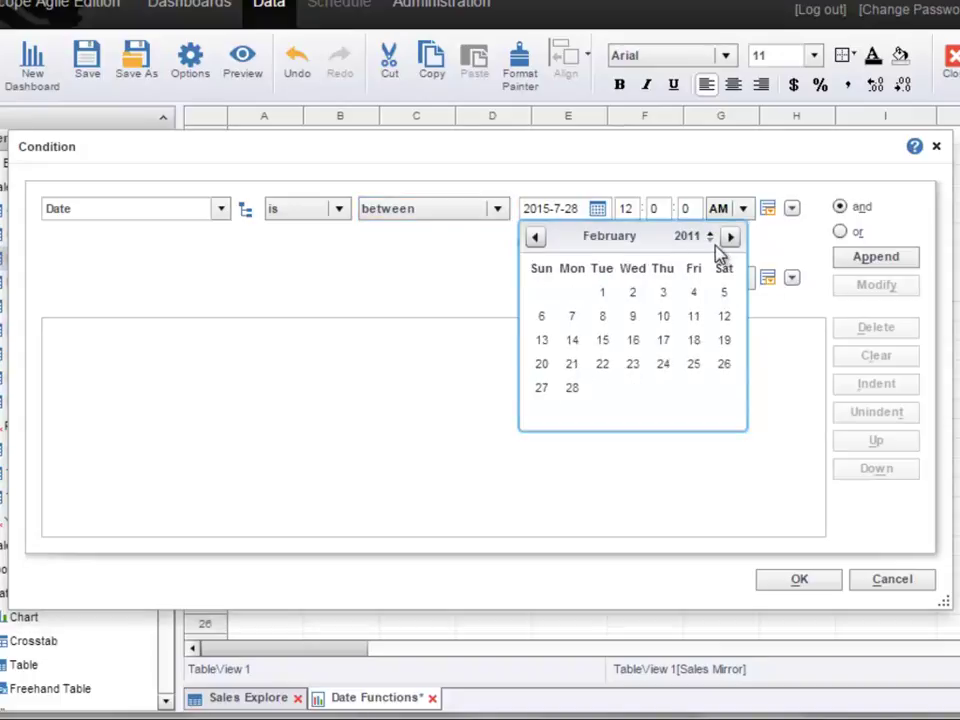
click(536, 237)
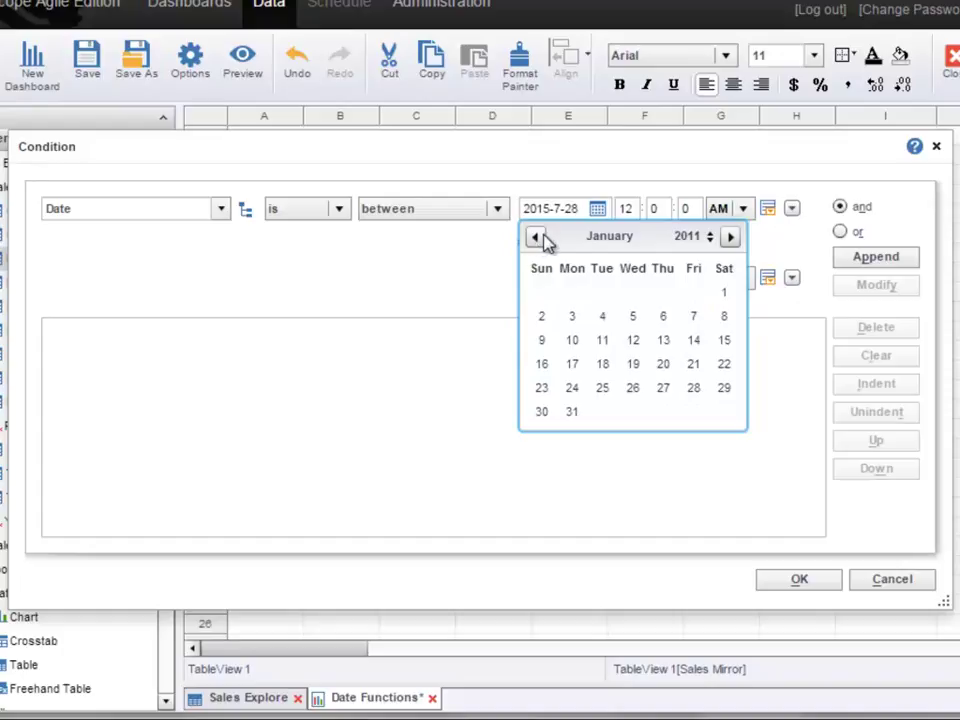
click(725, 293)
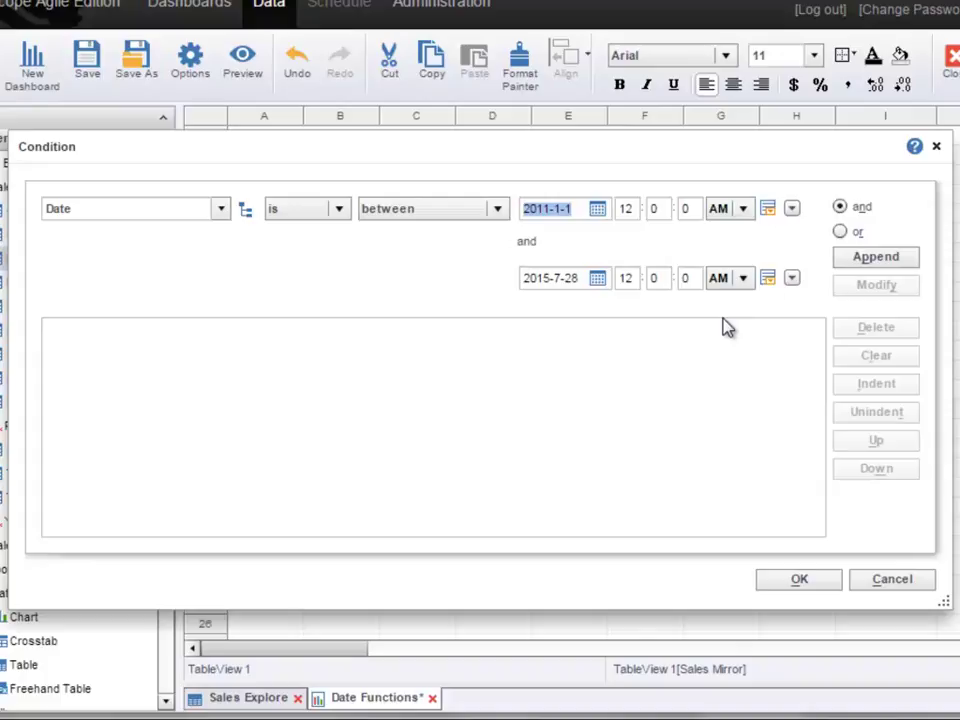
Step: Make the condition's end date a JavaScript expression and begin its formula with 'new Date('
click(792, 279)
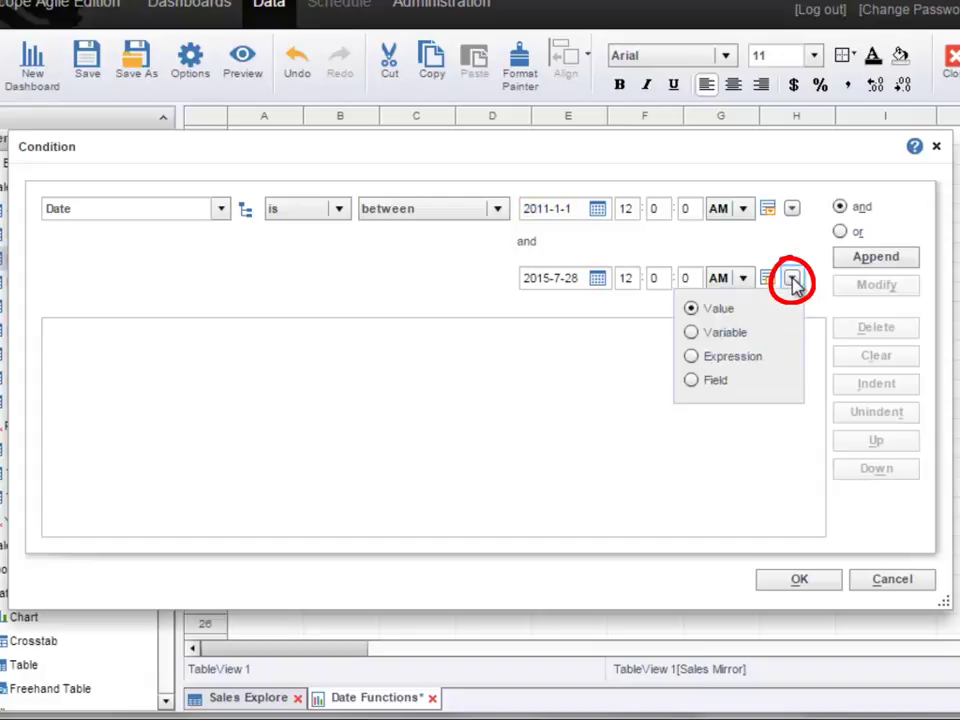
click(691, 357)
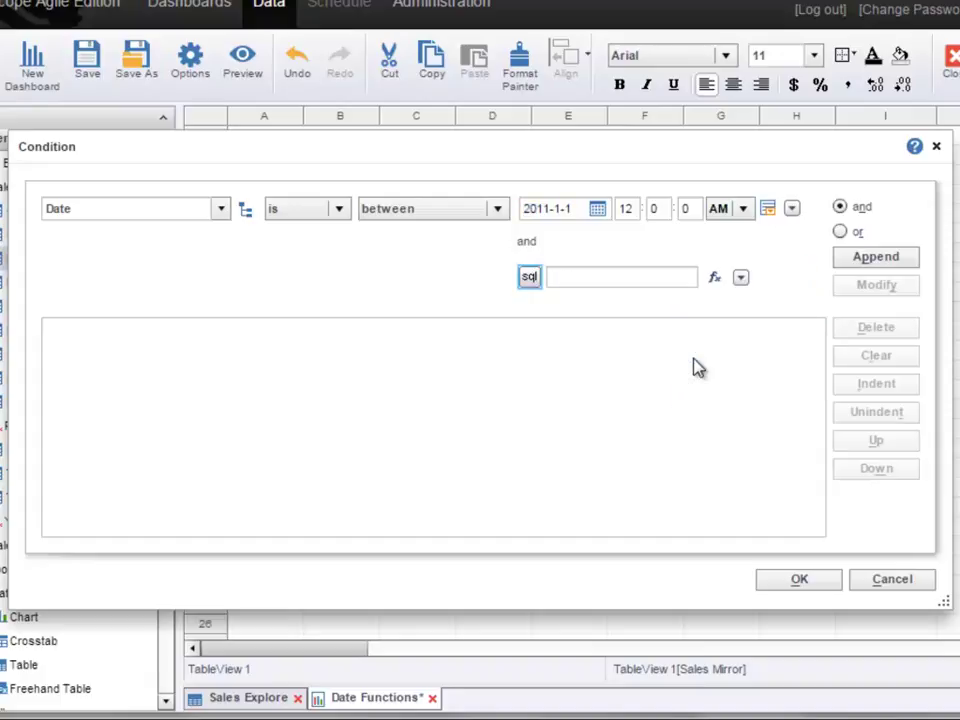
click(531, 278)
click(716, 280)
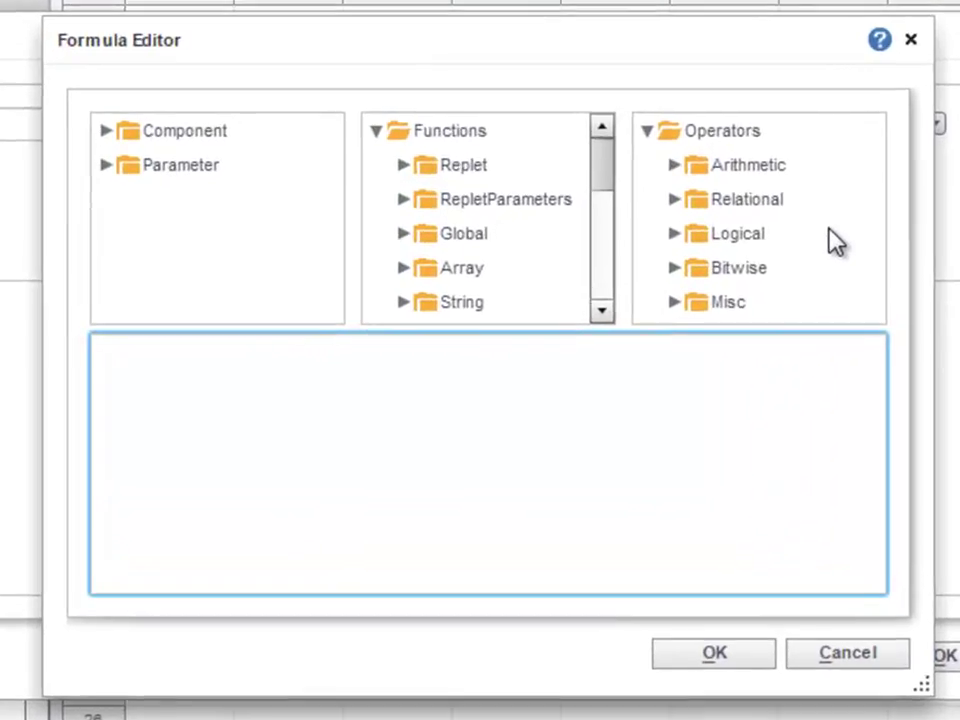
text(new )
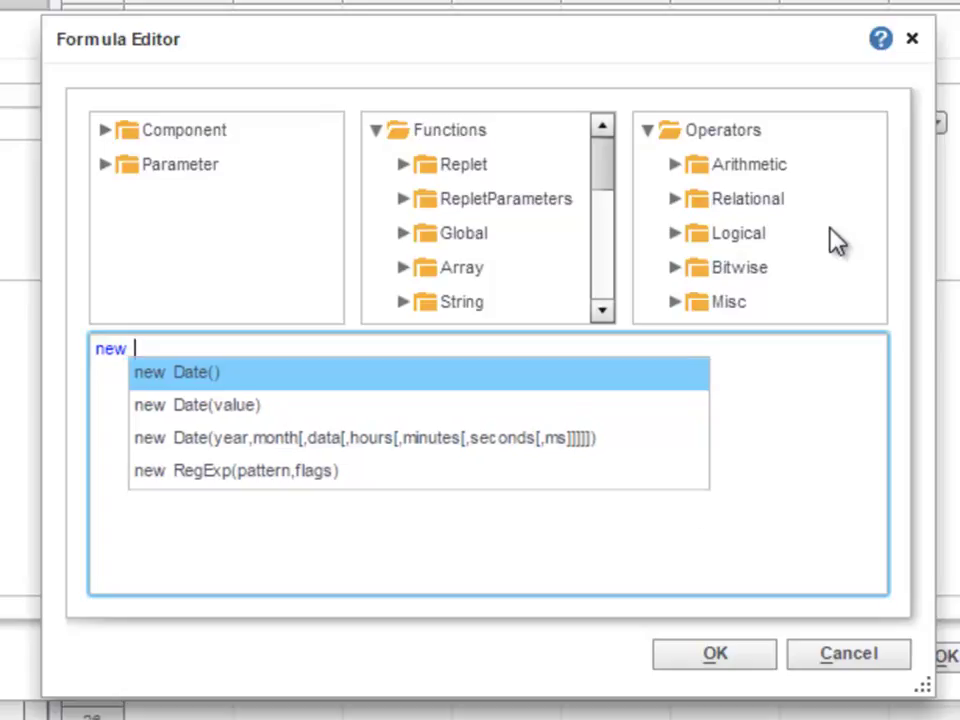
text(Date)
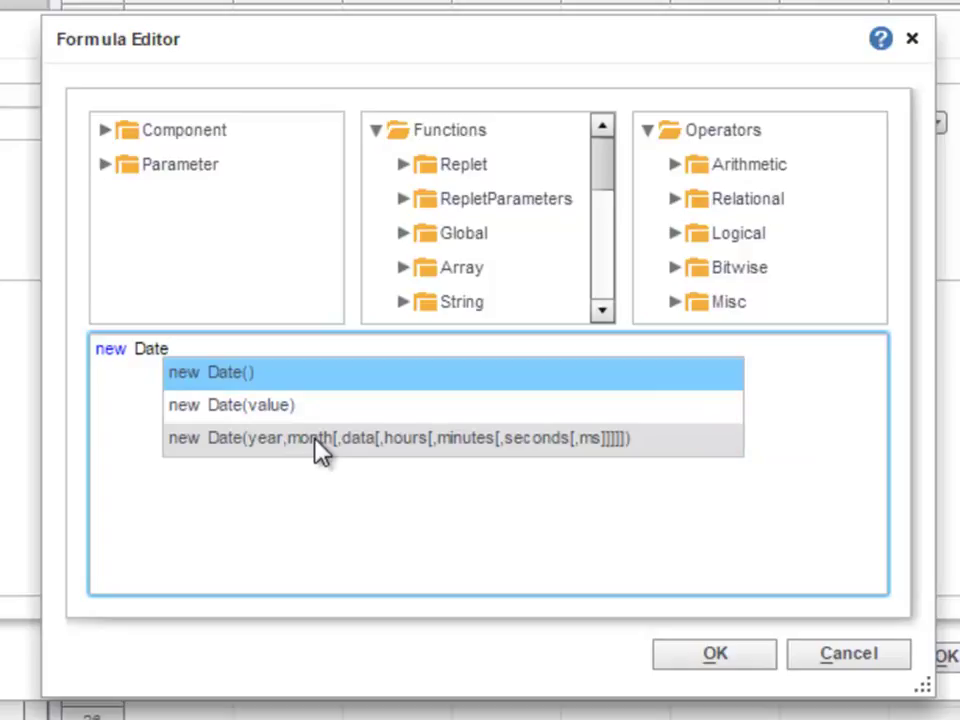
click(240, 343)
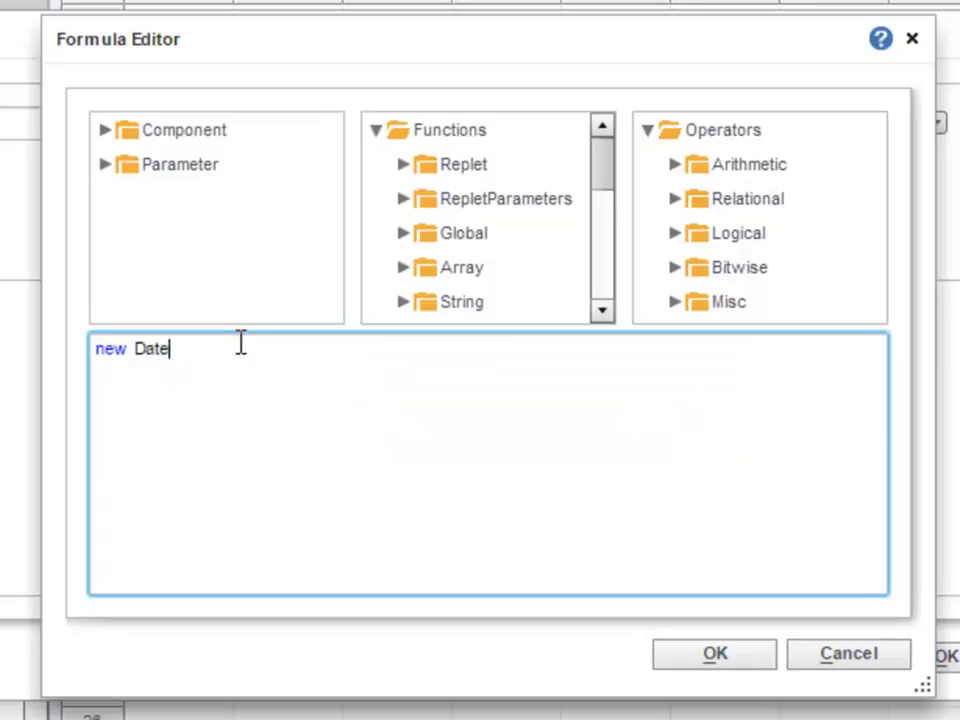
text(()
Step: Look through the salesThru component's properties, then insert the salesThru parameter as the first argument of the Date constructor
click(105, 130)
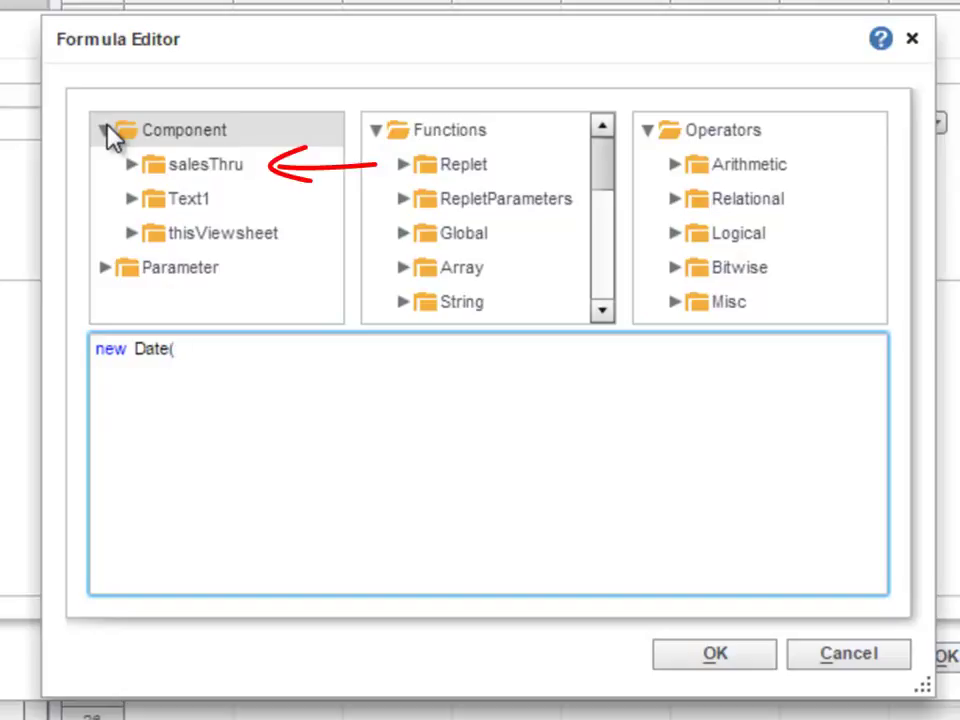
click(131, 164)
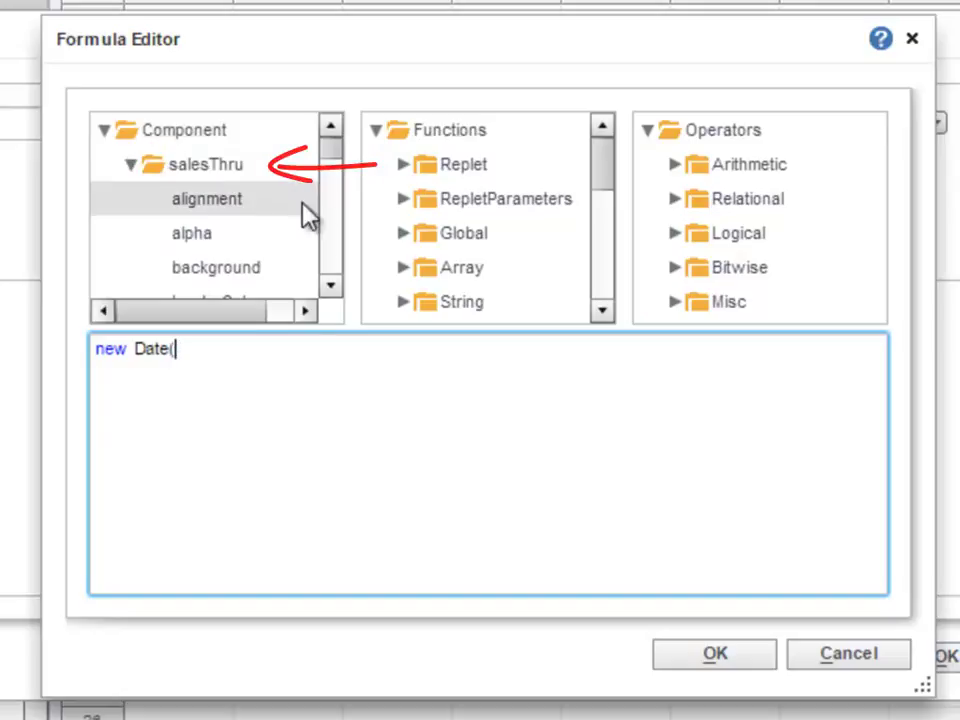
drag(338, 150, 354, 229)
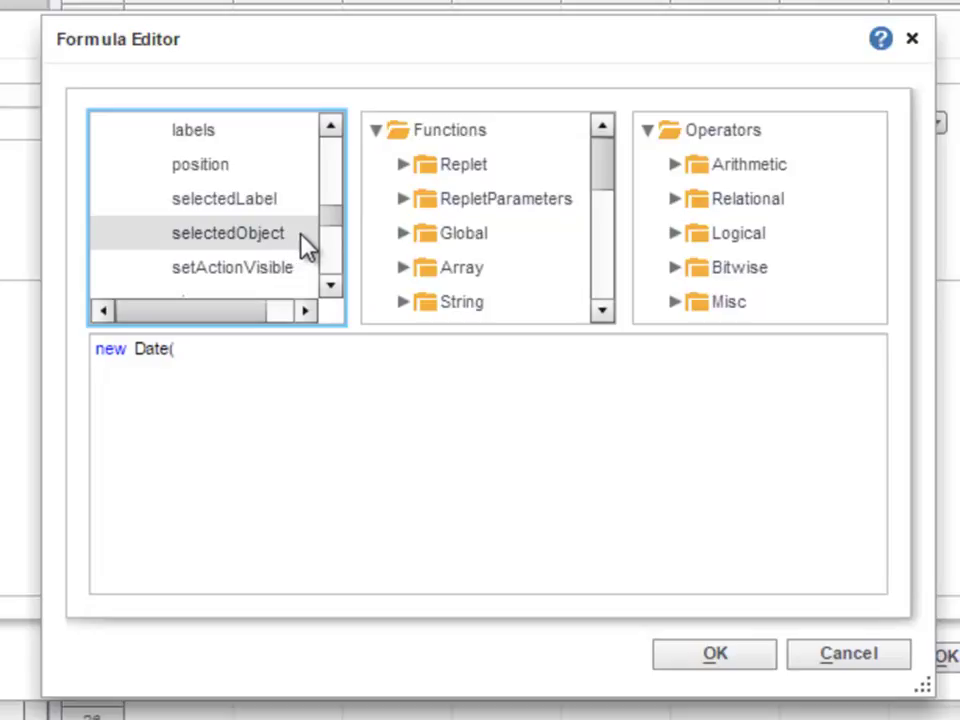
drag(334, 208, 336, 146)
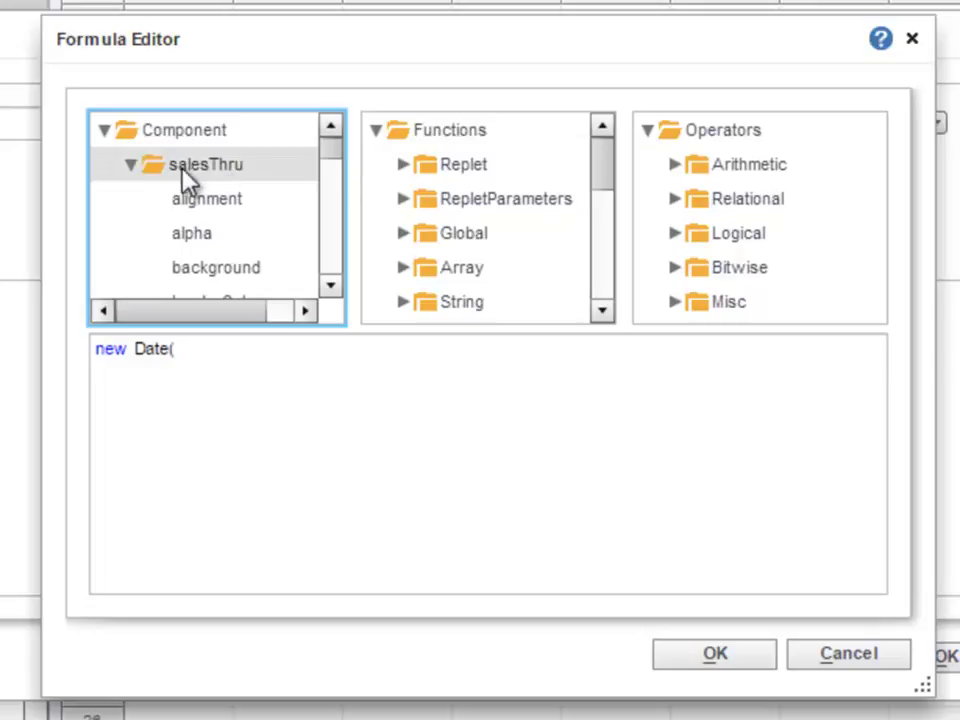
click(131, 166)
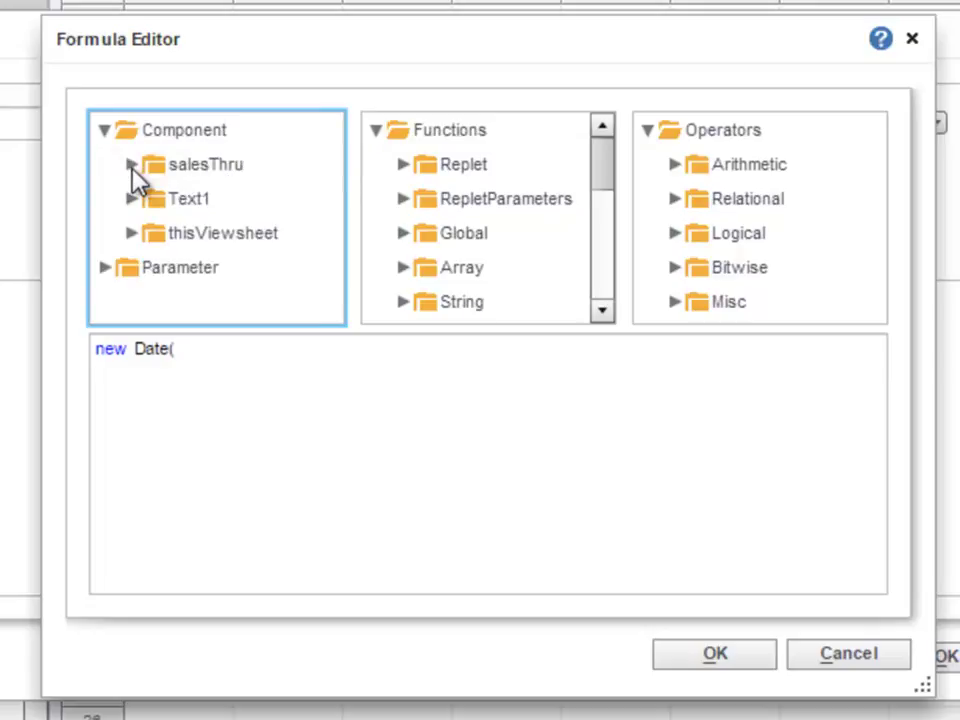
click(106, 268)
drag(338, 188, 340, 272)
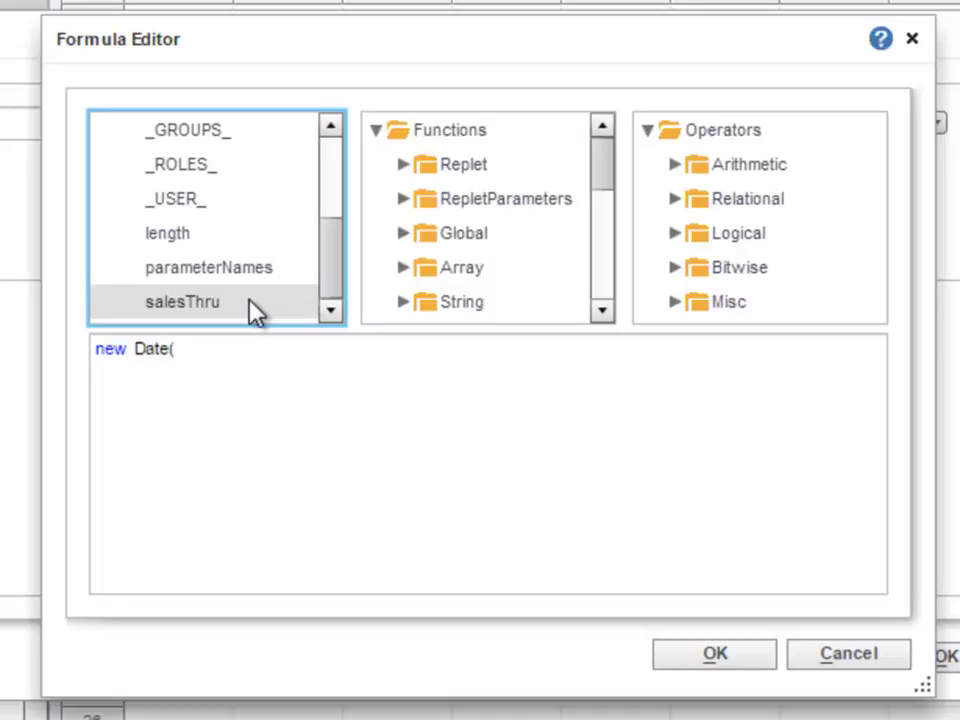
double_click(182, 302)
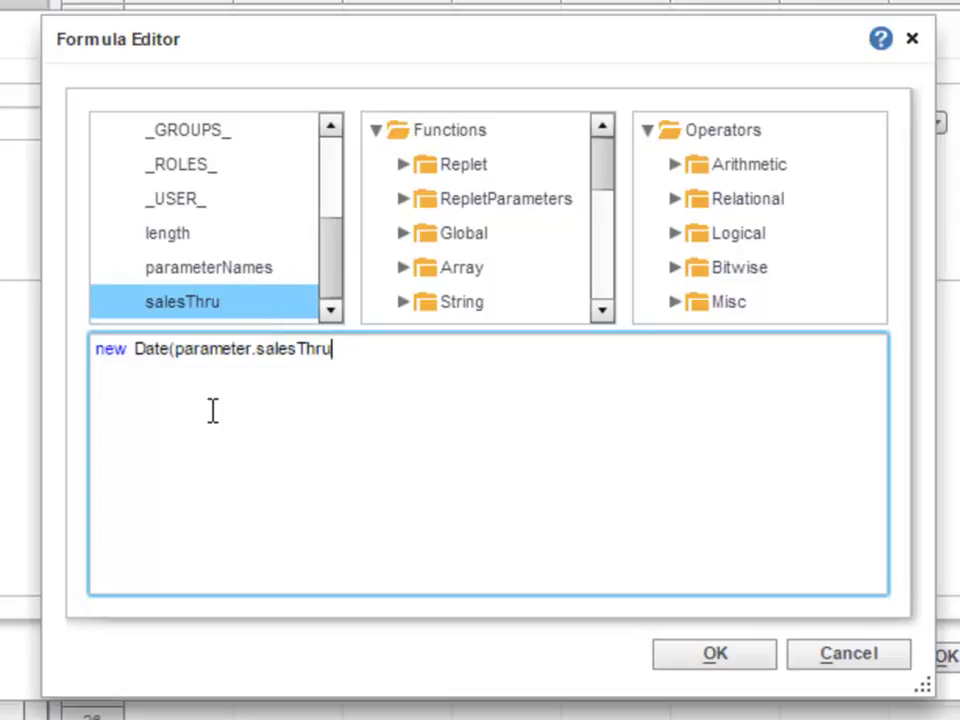
Step: Complete the formula as new Date(parameter.salesThru,11,31), append the condition to the list and apply it to the table
text(,11,)
text(31))
click(755, 670)
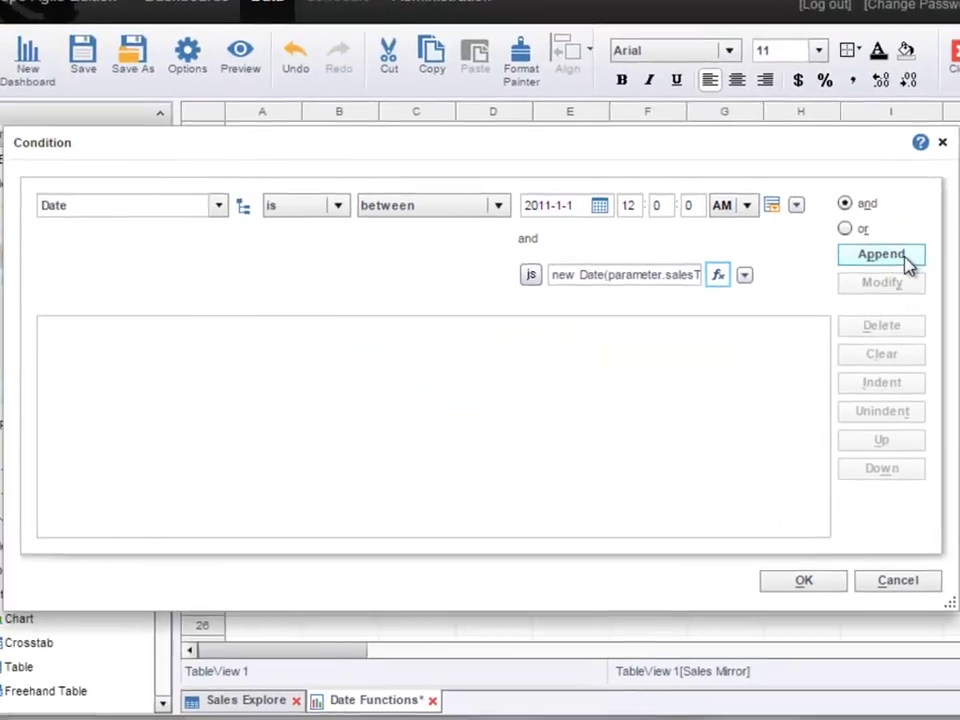
click(906, 260)
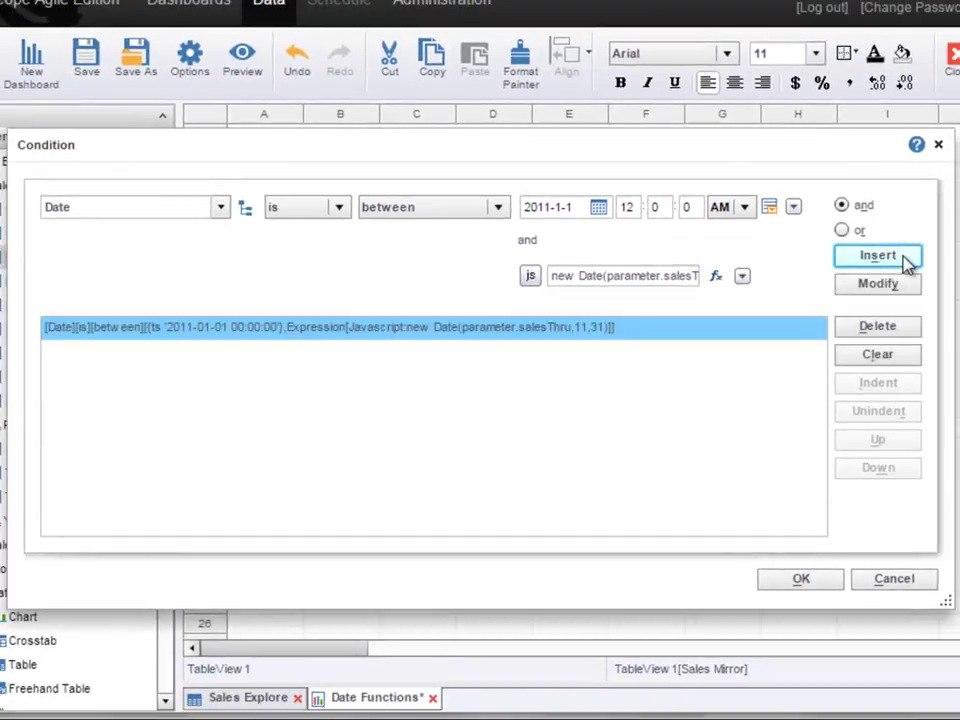
click(829, 582)
Step: Sort the table by Date in descending order and switch Sales Thru to 2013, then to 2014
click(890, 232)
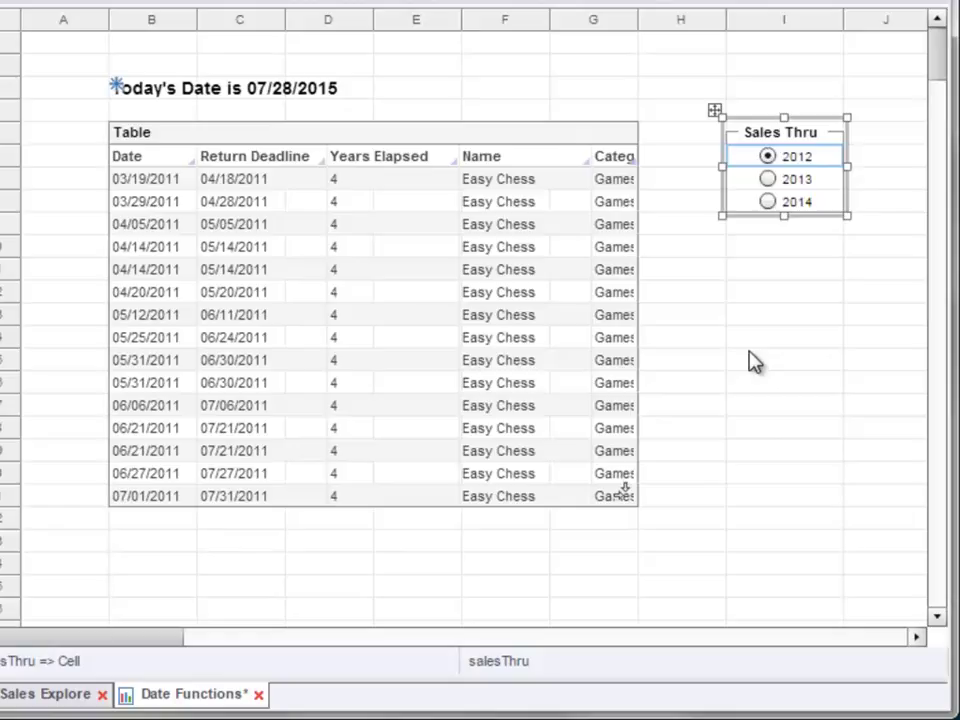
click(755, 362)
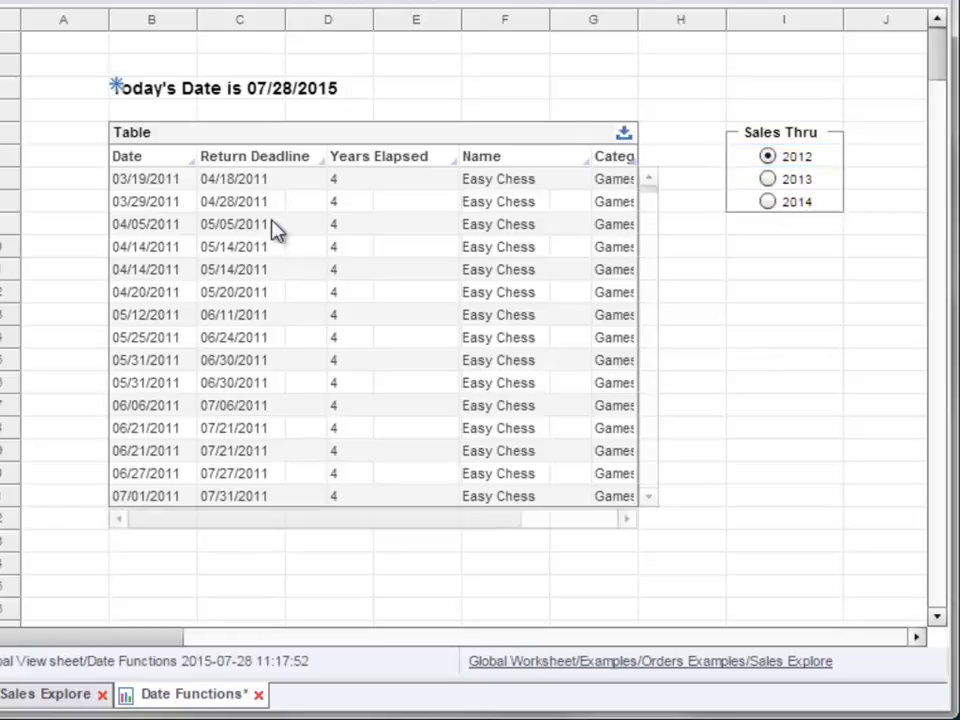
click(182, 158)
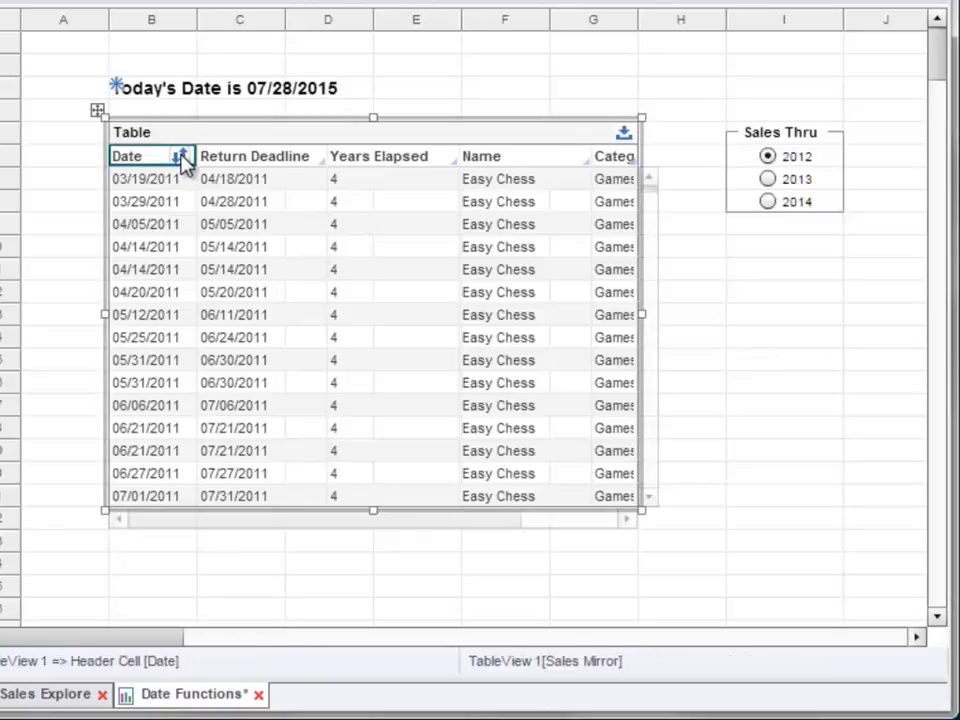
click(182, 157)
click(182, 157)
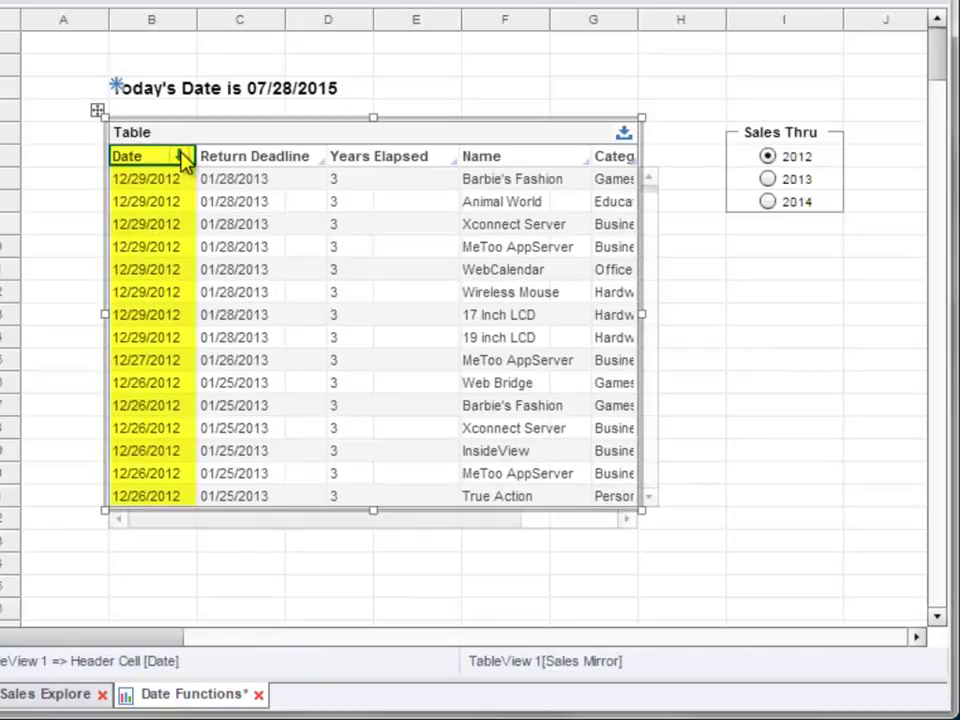
click(770, 181)
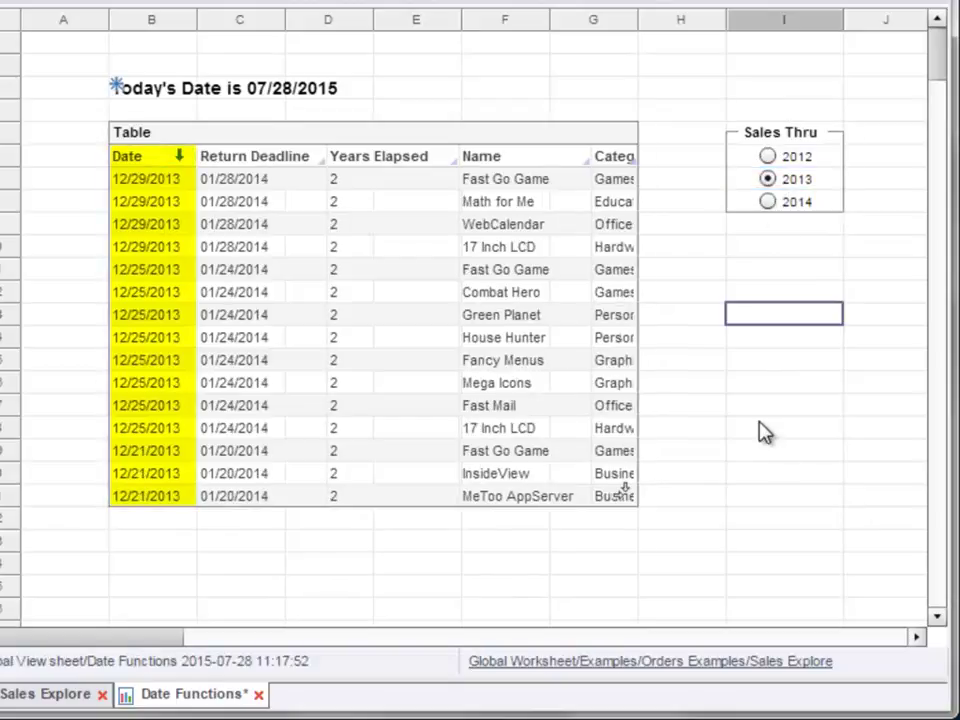
click(768, 204)
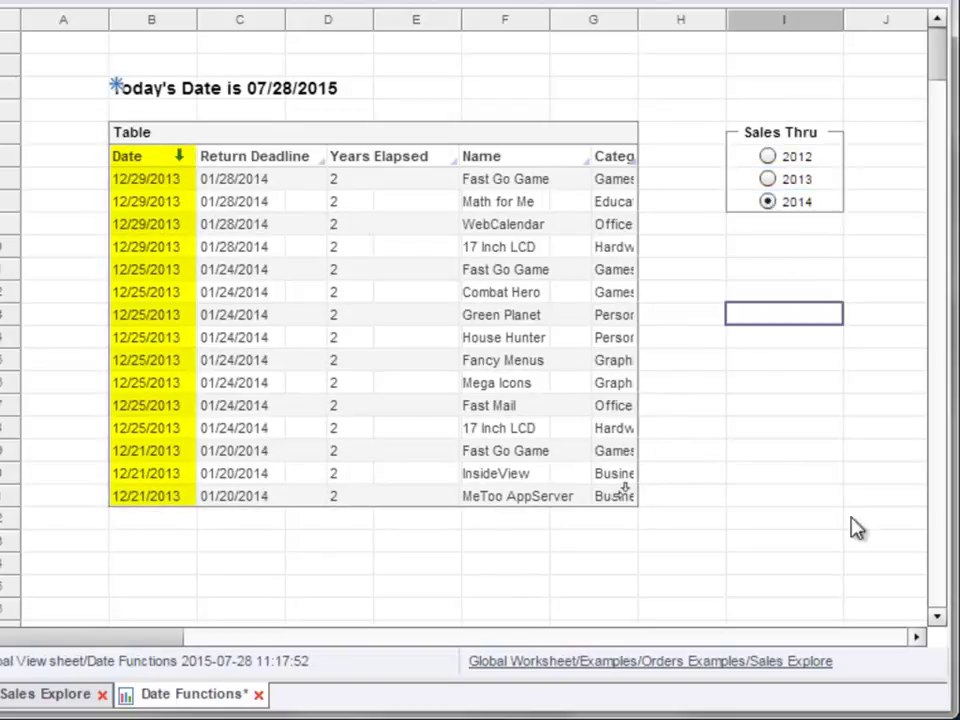